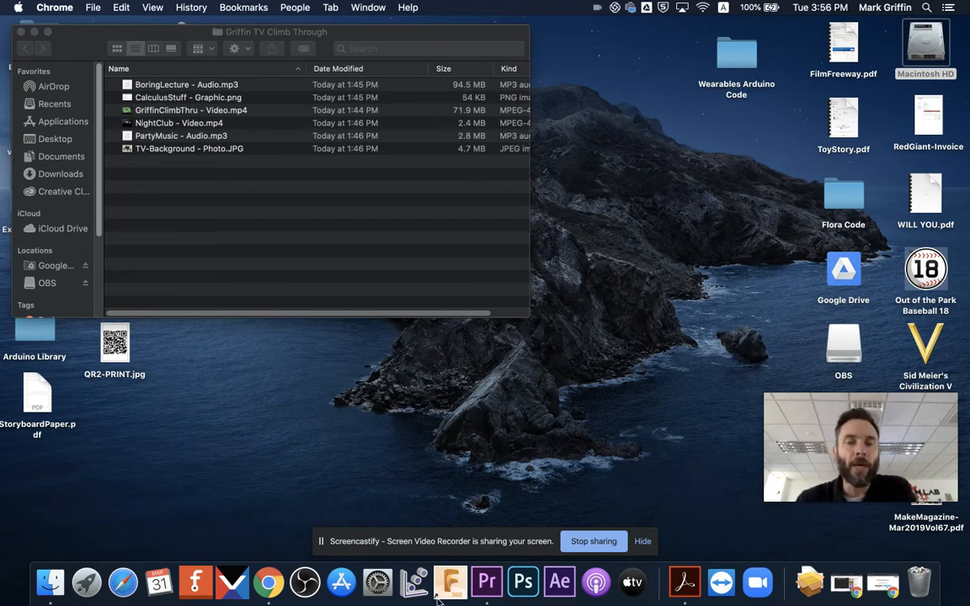
Switch to Premiere Pro and start a new project stored in the Griffin TV Climb Through folder on the Desktop.
click(492, 590)
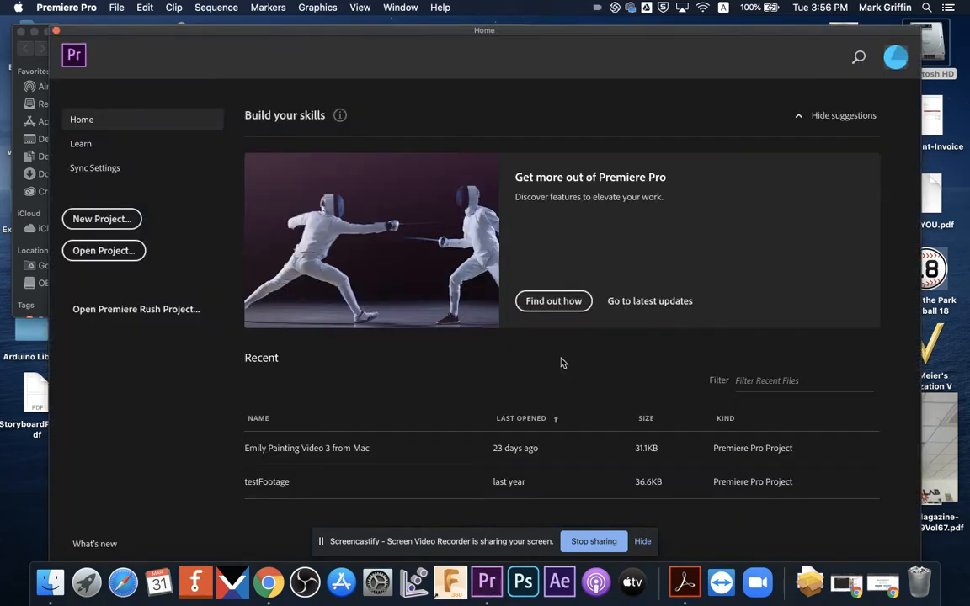
drag(675, 33, 677, 28)
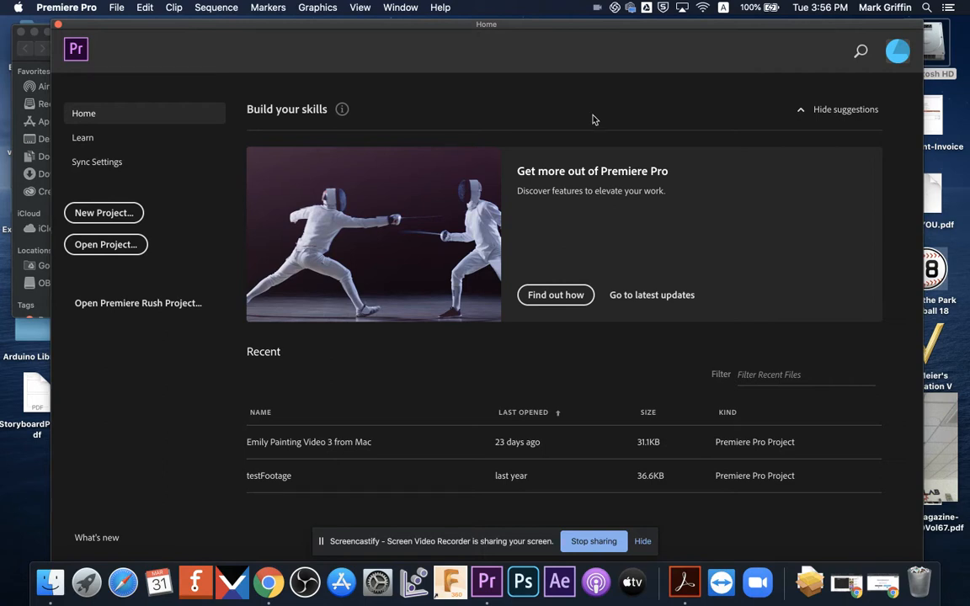
click(131, 213)
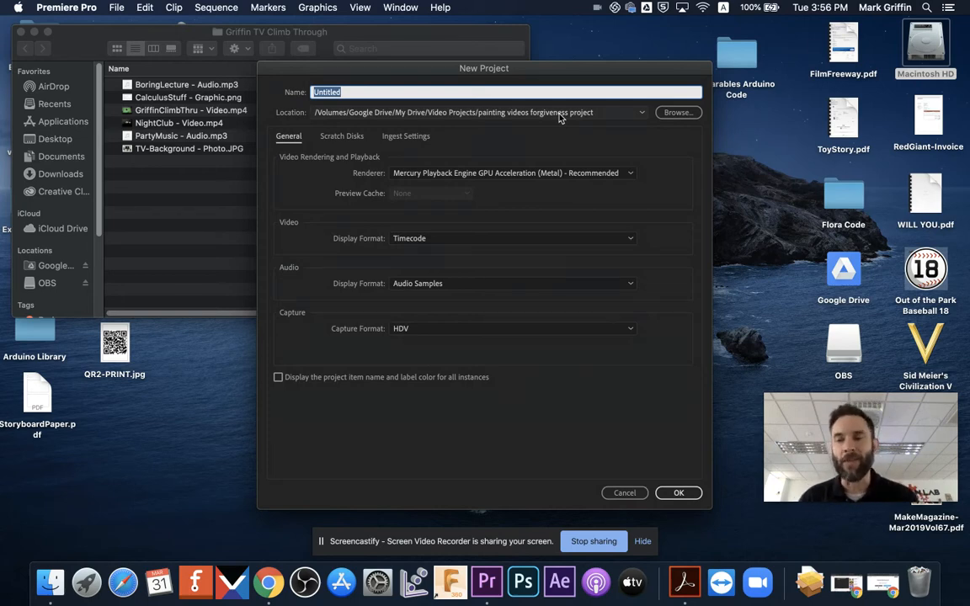
click(679, 112)
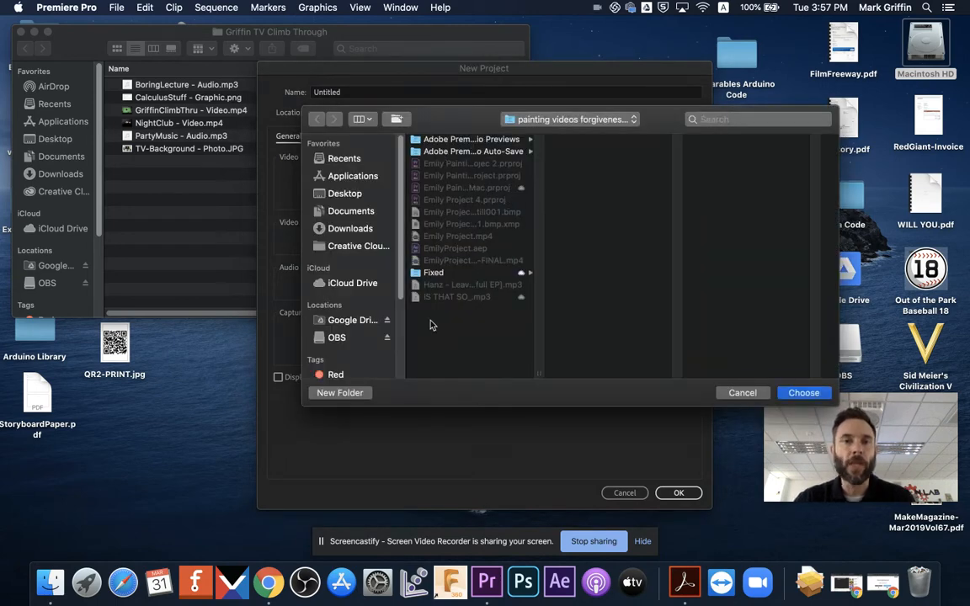
click(341, 193)
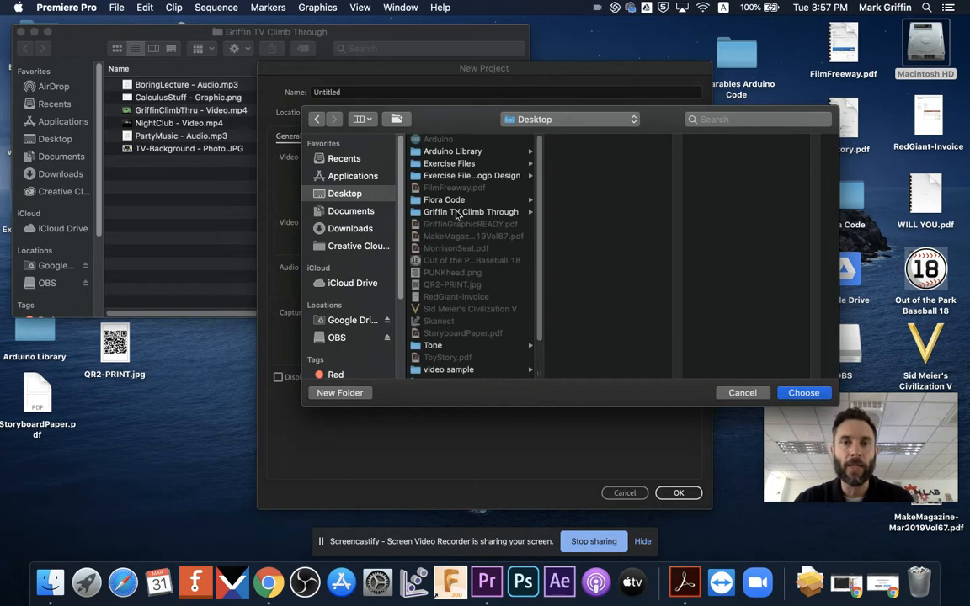
click(484, 211)
click(803, 392)
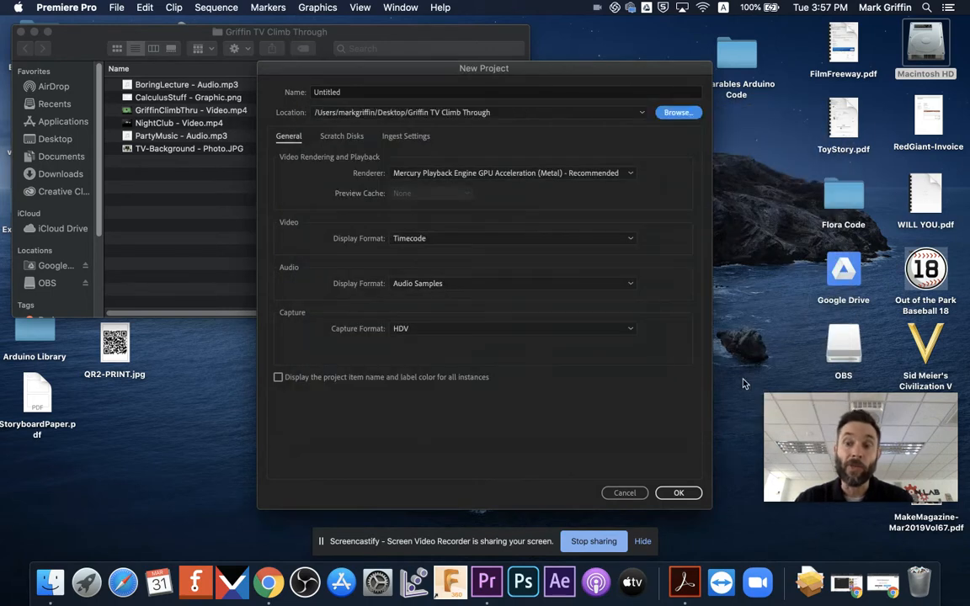
Name the new project "Griffin TV Climb Through" and create it.
double_click(334, 91)
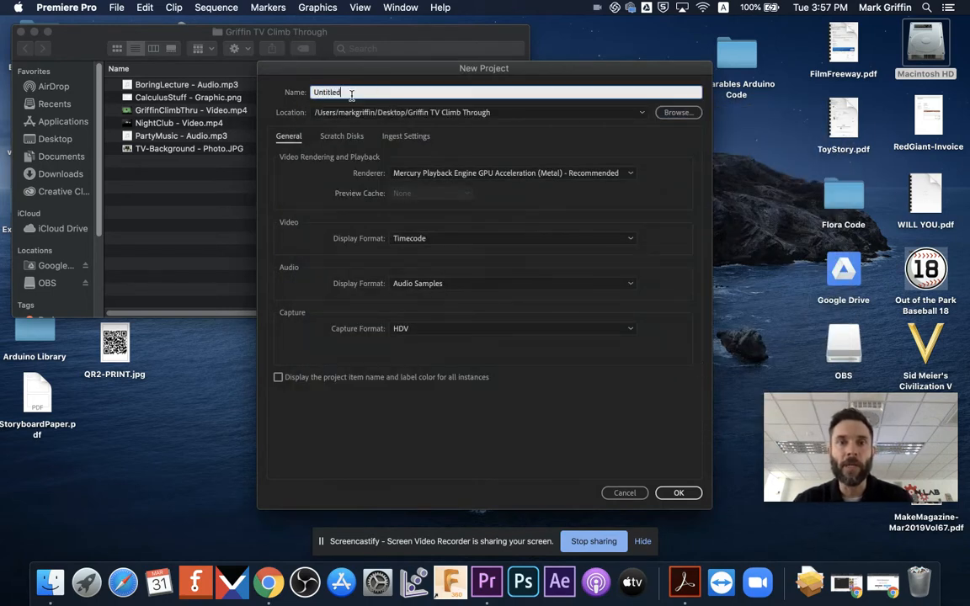
text(Gr)
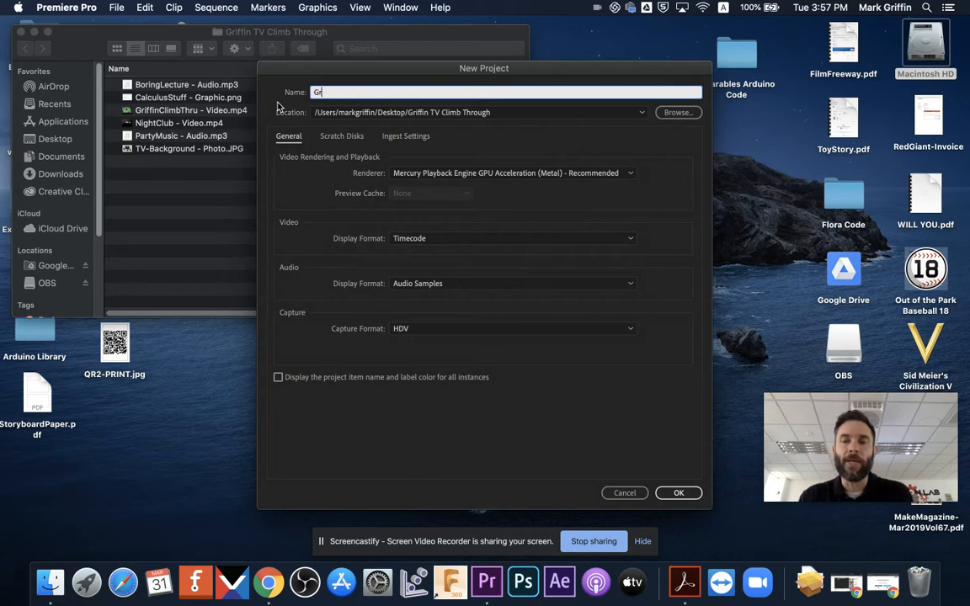
text(iffin TV Cli)
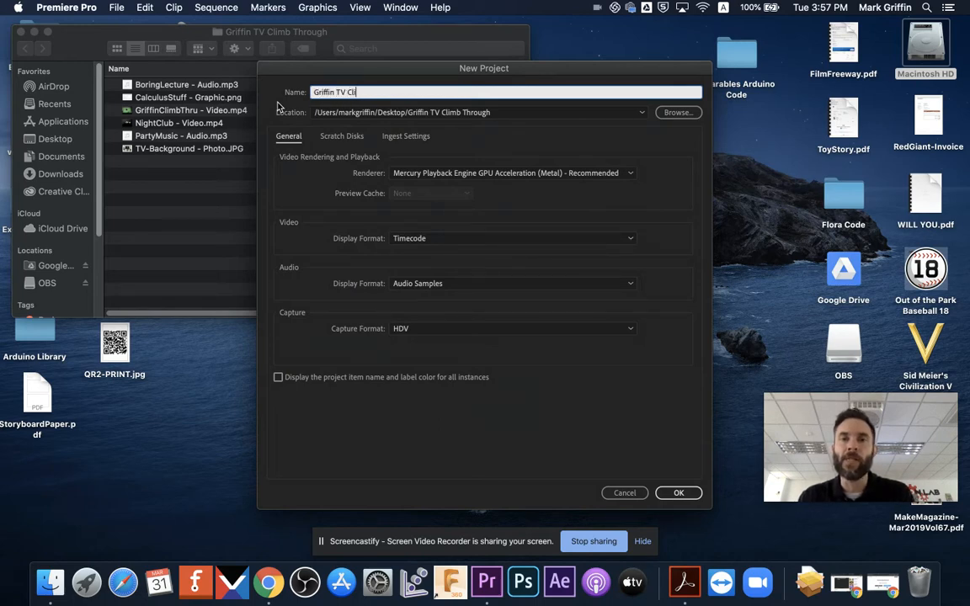
text(mb Through)
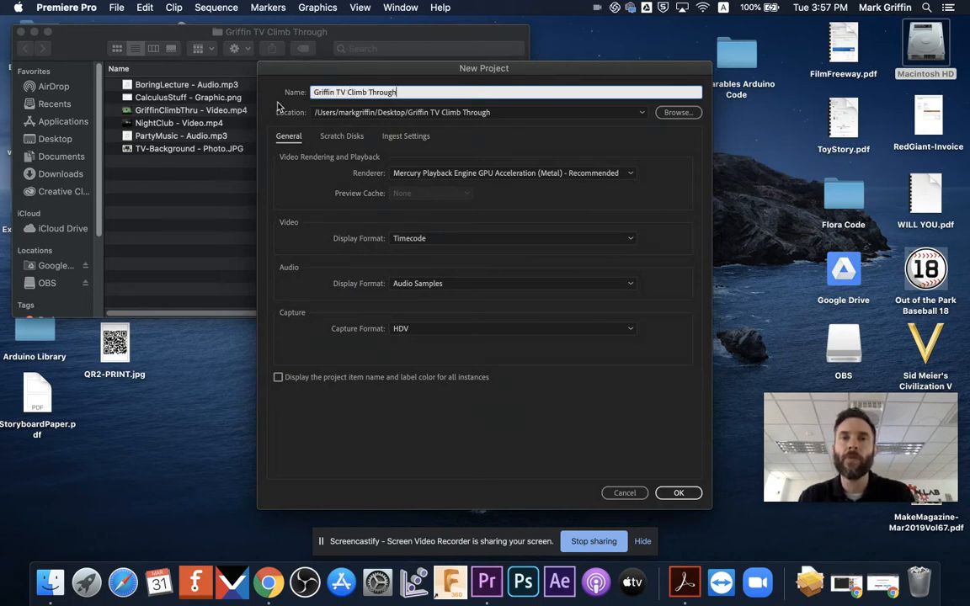
click(679, 494)
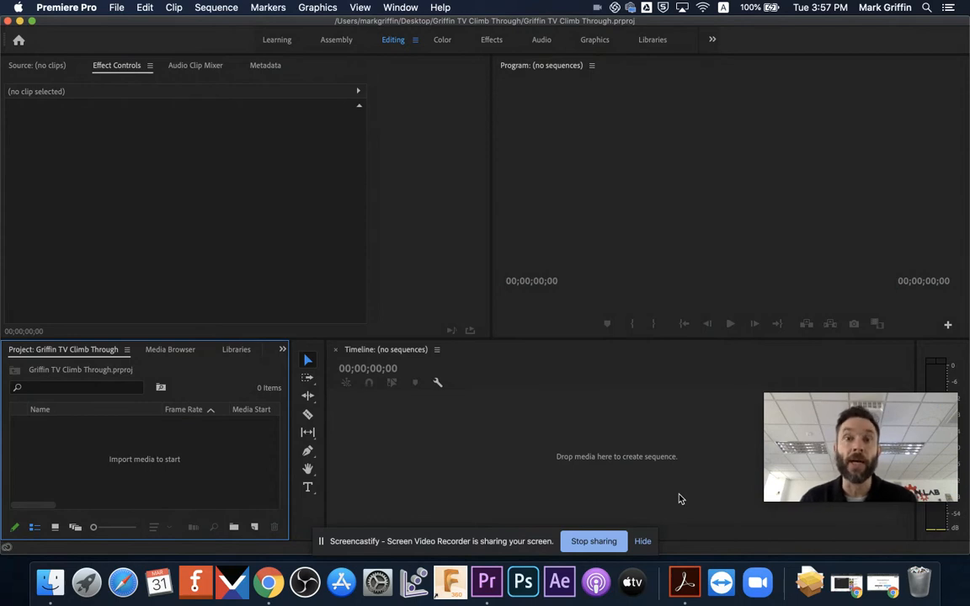
Resize the workspace to give the Program monitor more width and the project and timeline area more height.
drag(491, 192, 418, 189)
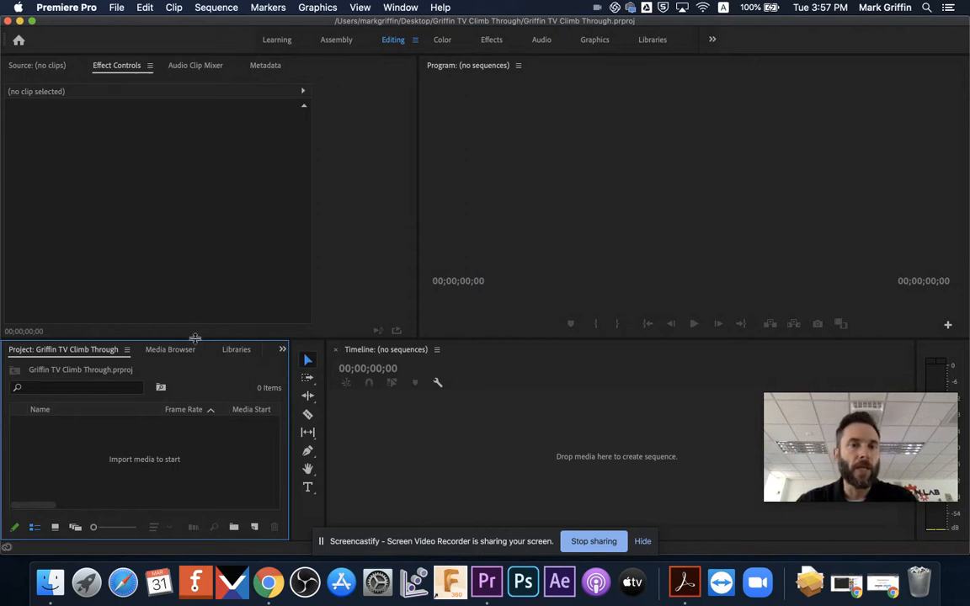
drag(195, 338, 196, 301)
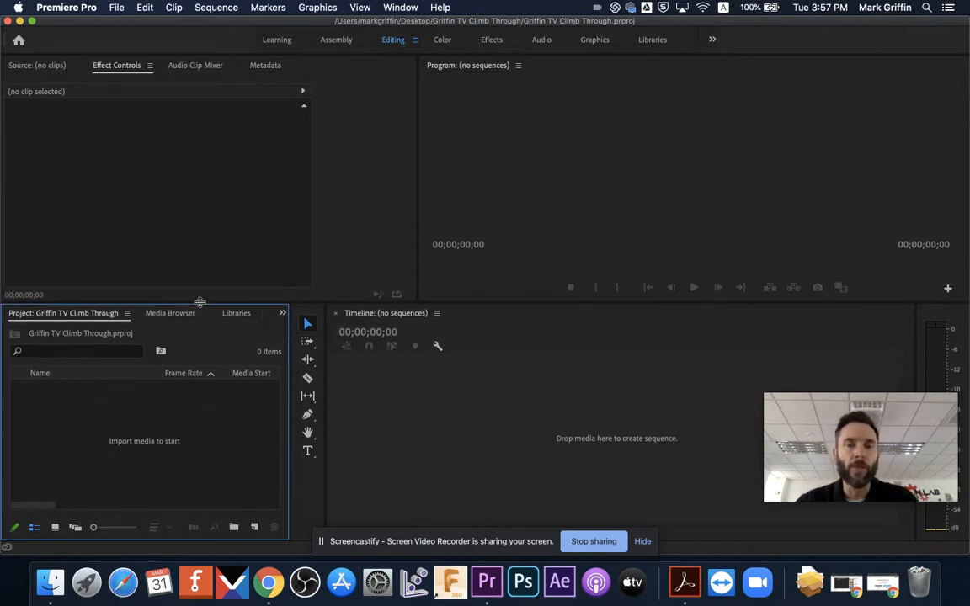
Import GriffinClimbThru - Video.mp4 from the Griffin TV Climb Through folder in Finder and create a sequence from it in Premiere Pro.
click(52, 583)
drag(354, 45, 656, 72)
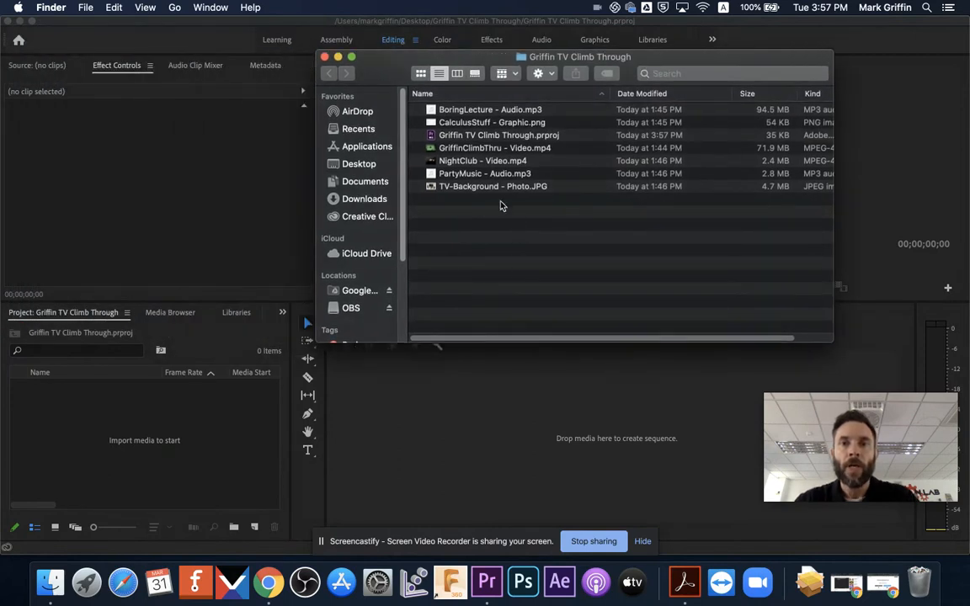
click(492, 148)
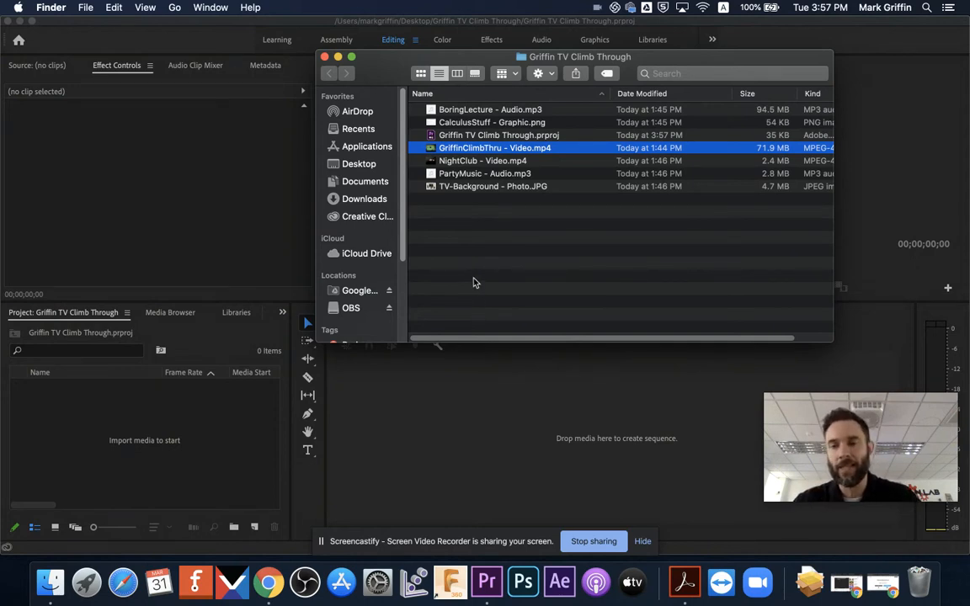
drag(485, 151, 239, 421)
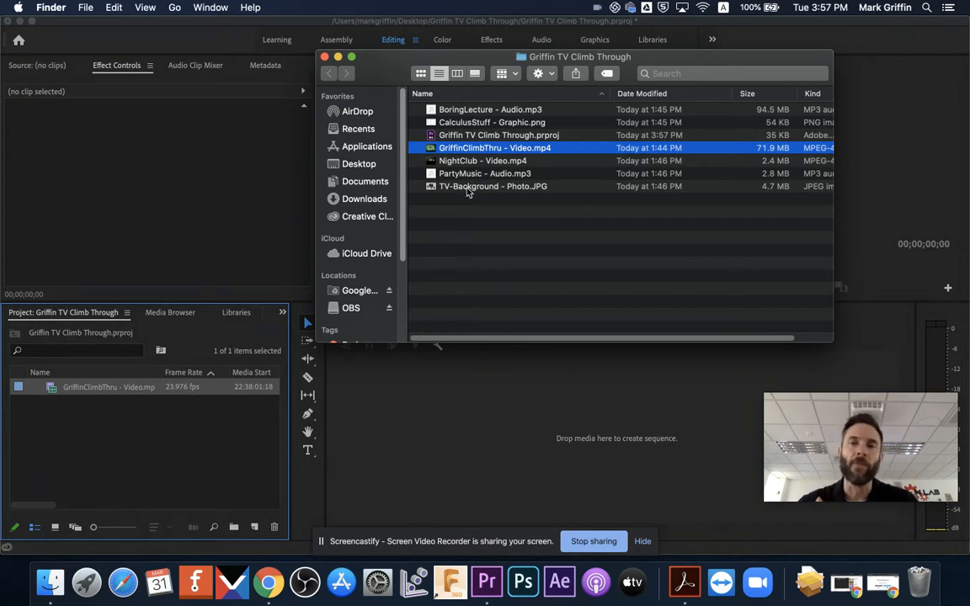
click(169, 28)
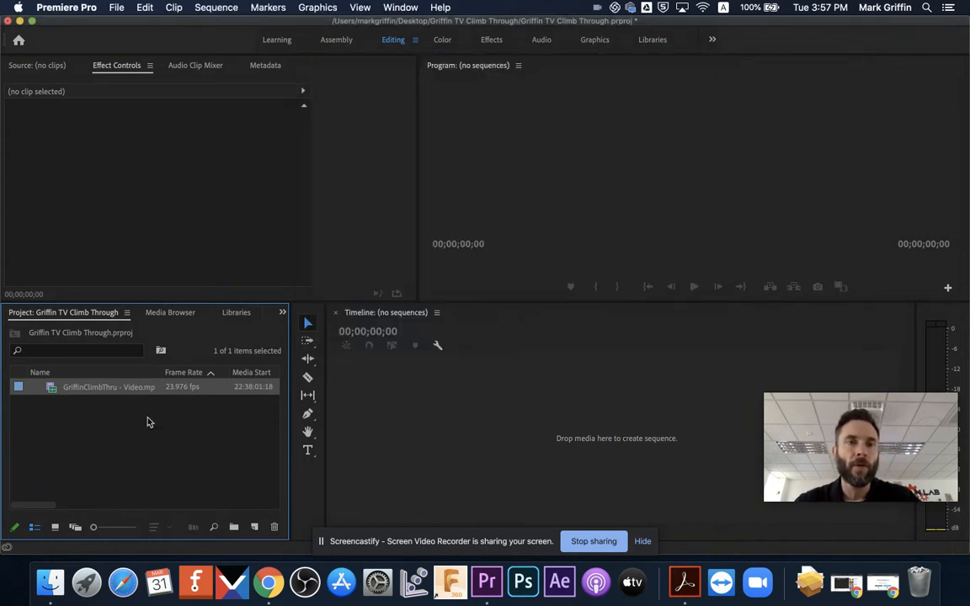
drag(91, 387, 753, 421)
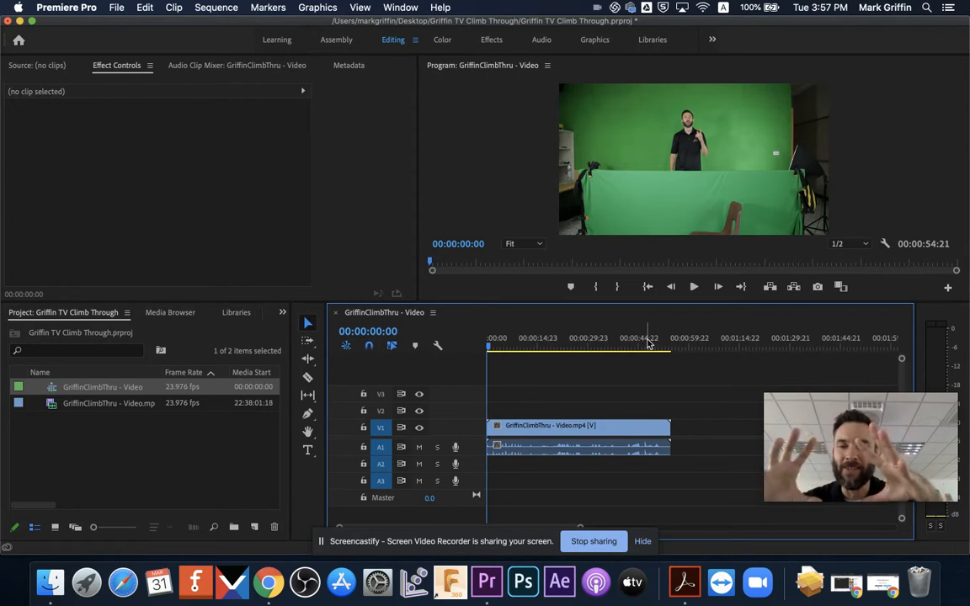
drag(863, 455, 862, 505)
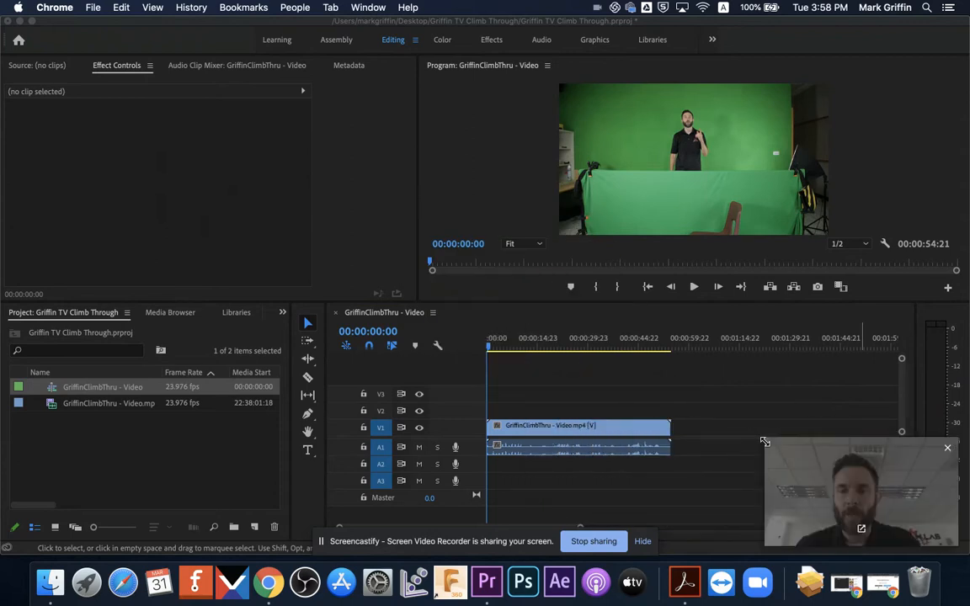
drag(765, 441, 783, 448)
drag(839, 494, 847, 498)
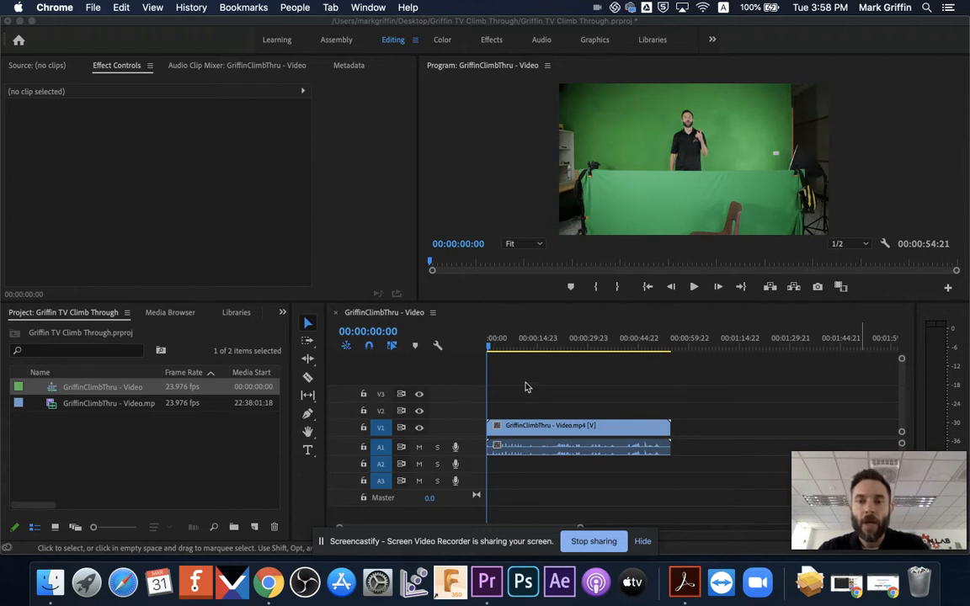
Preview the opening of the GriffinClimbThru clip and trim its start to 00:00:01:14.
click(493, 349)
drag(495, 348, 497, 348)
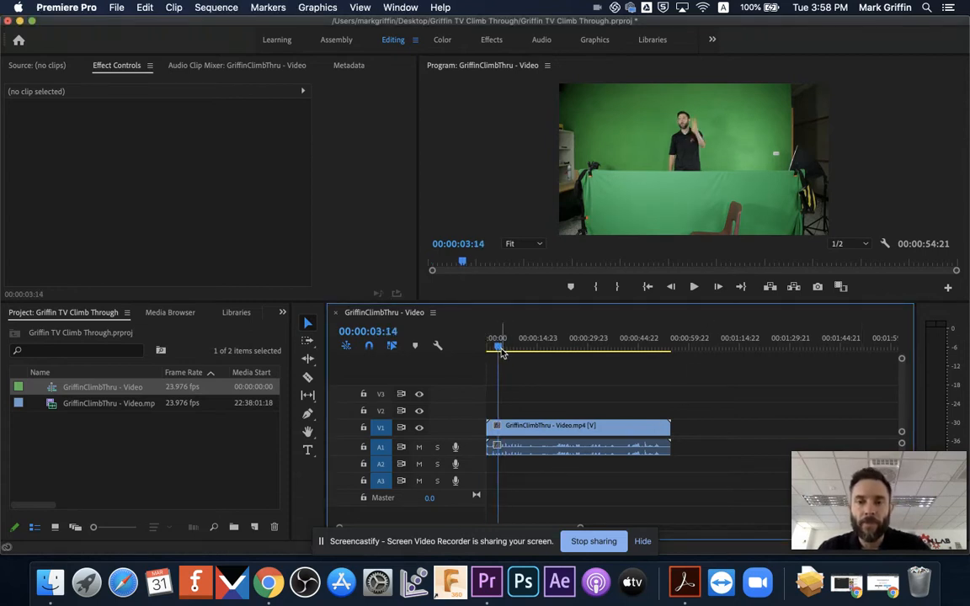
key(space)
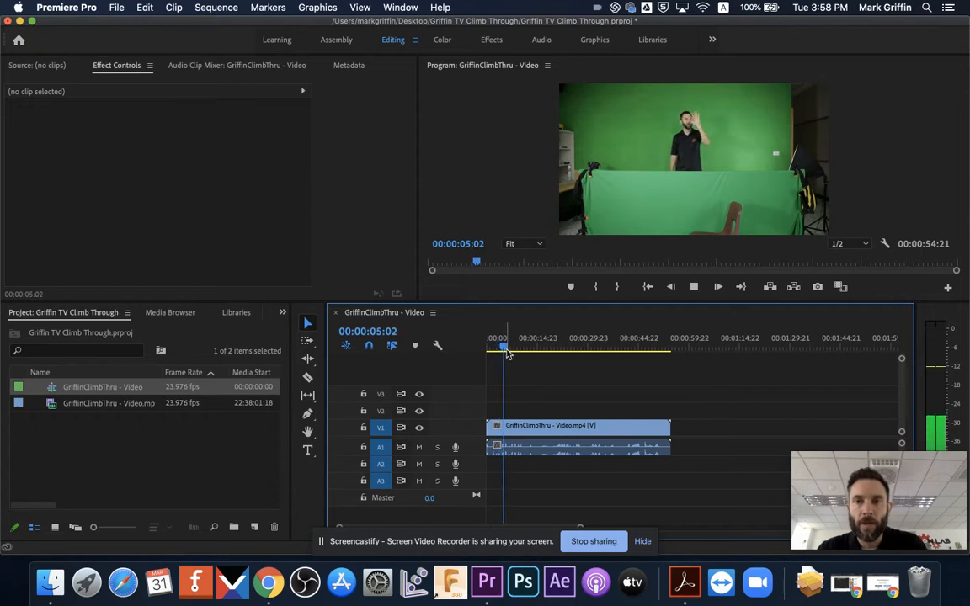
drag(505, 349, 495, 352)
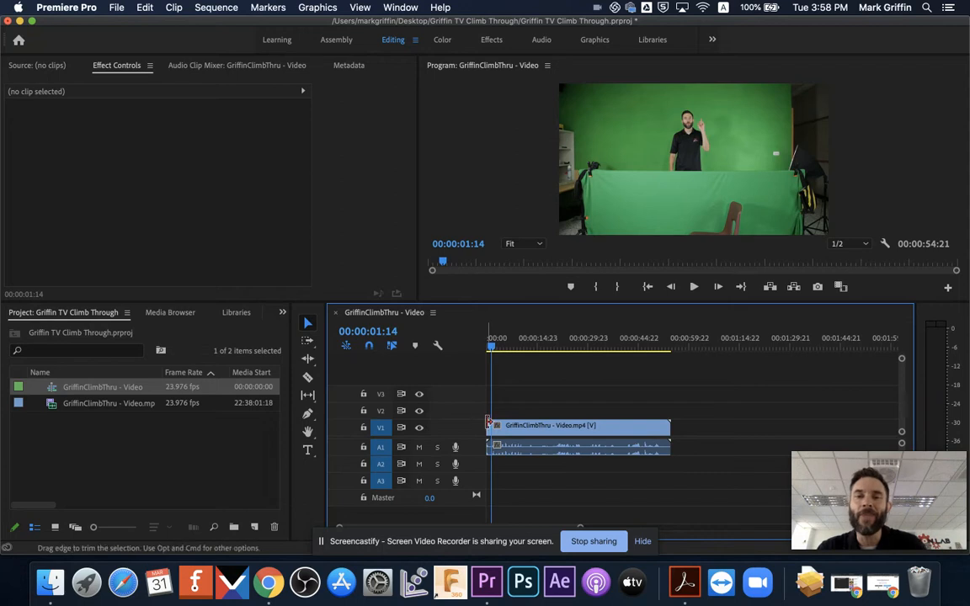
drag(488, 426, 519, 432)
click(519, 430)
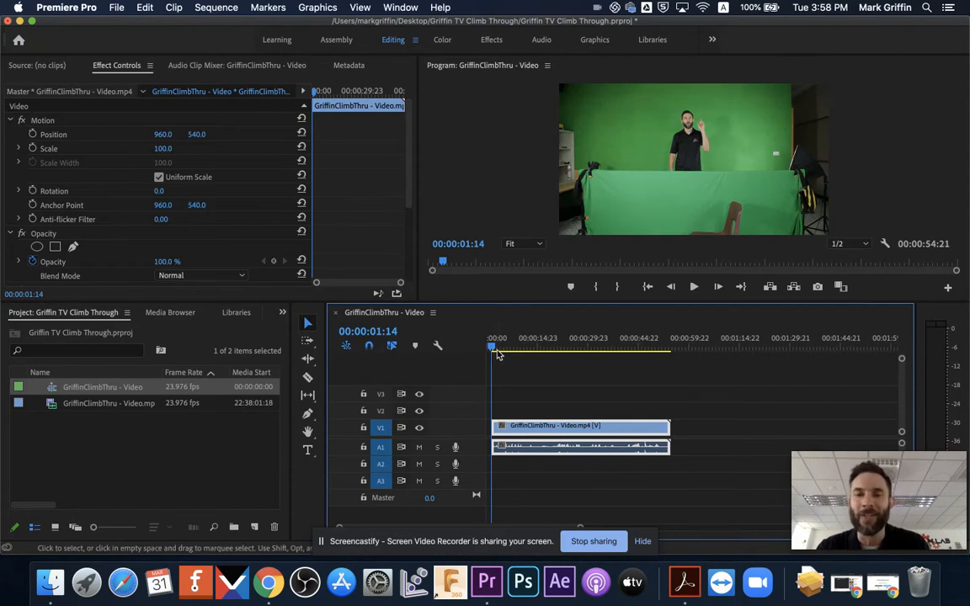
Review the trimmed clip up to 00:00:33:09 and replace it with an After Effects composition.
drag(499, 354, 601, 371)
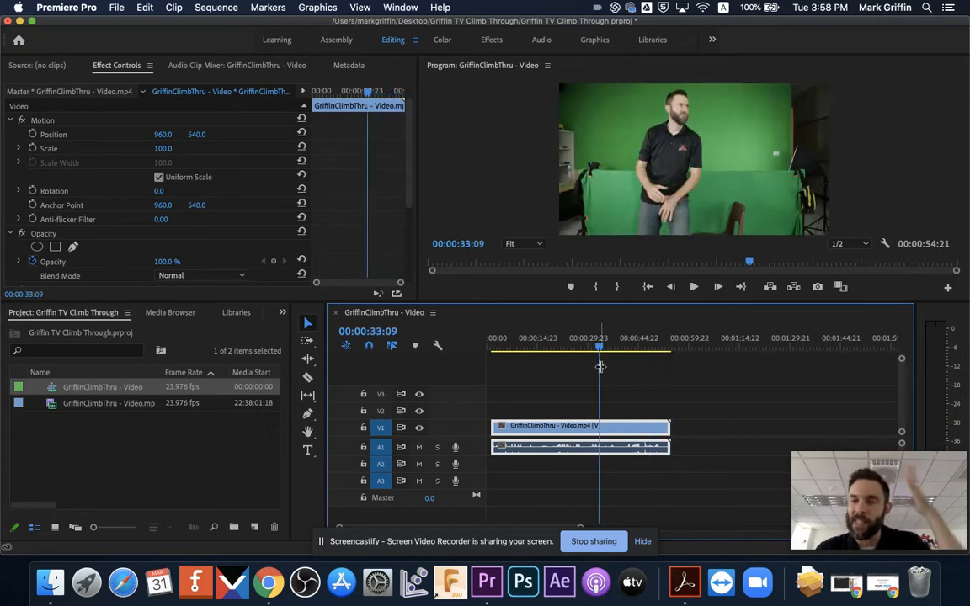
right_click(562, 437)
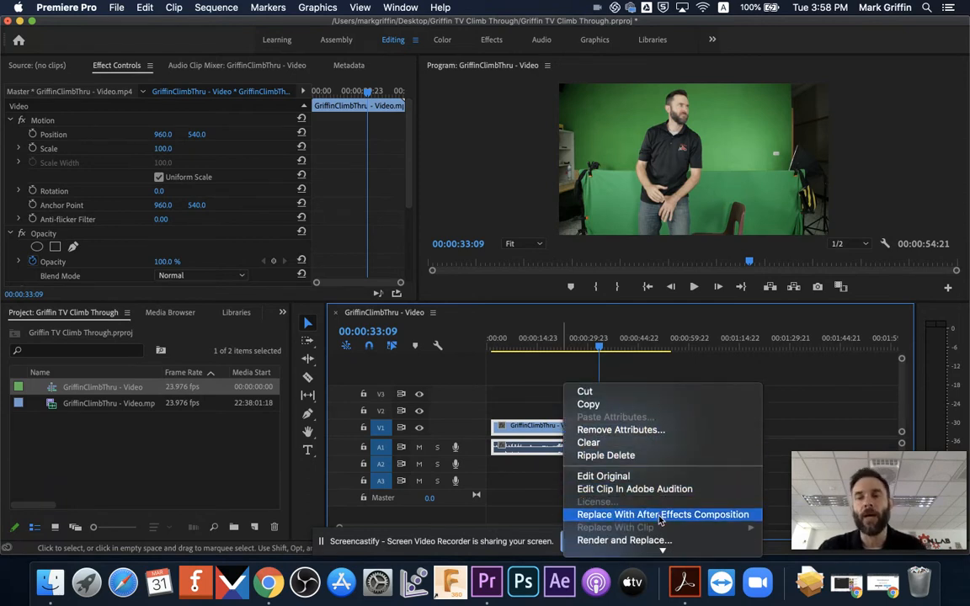
click(661, 514)
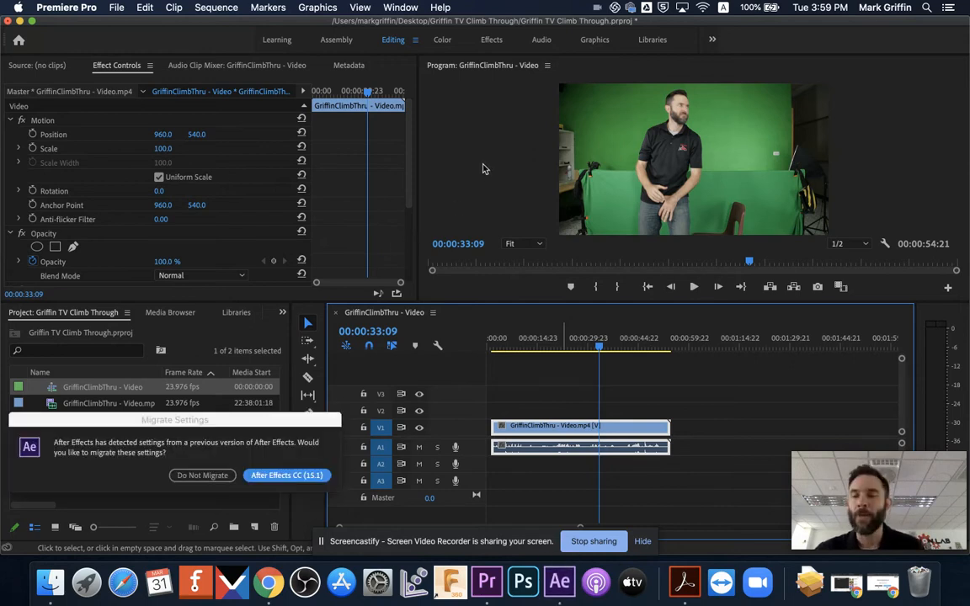
Migrate the After Effects CC (15.1) settings and allow After Effects 2020 to access the Documents folder and control Finder.
click(279, 477)
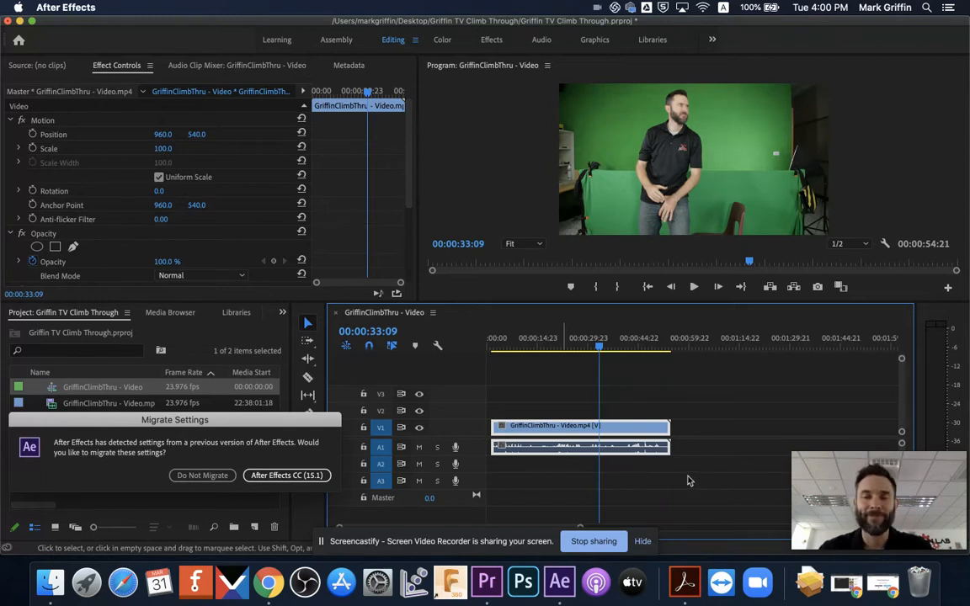
click(287, 475)
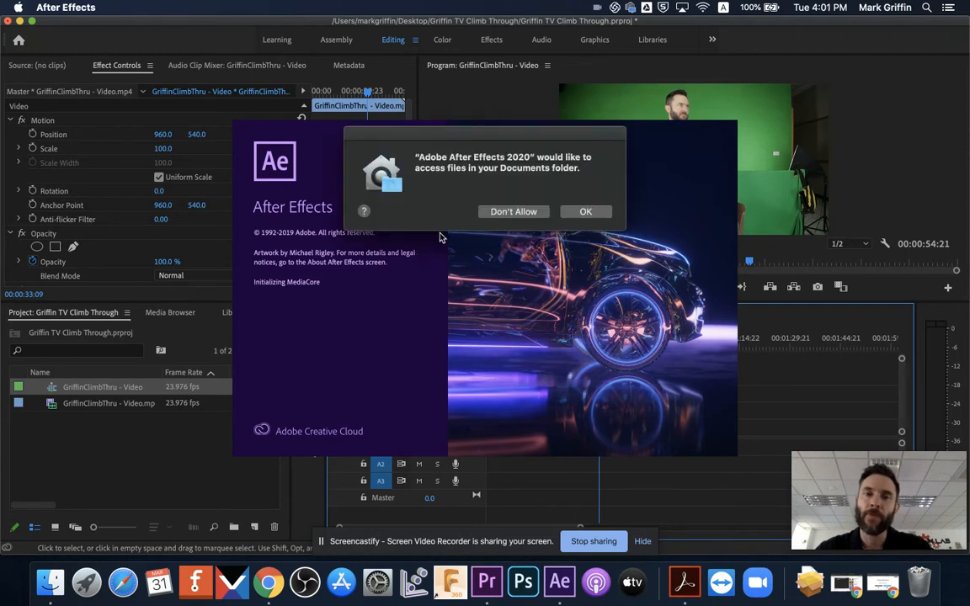
click(584, 211)
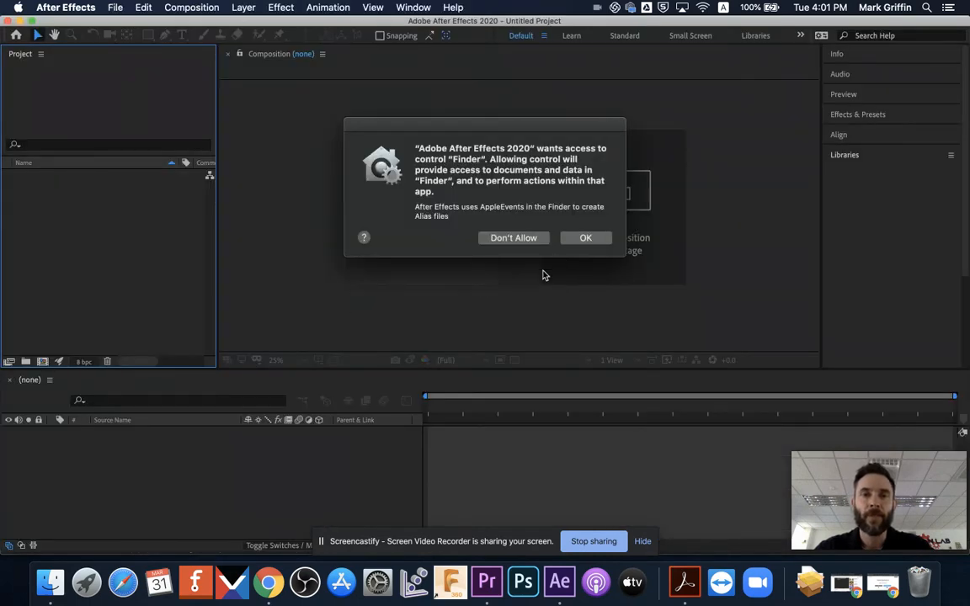
click(587, 238)
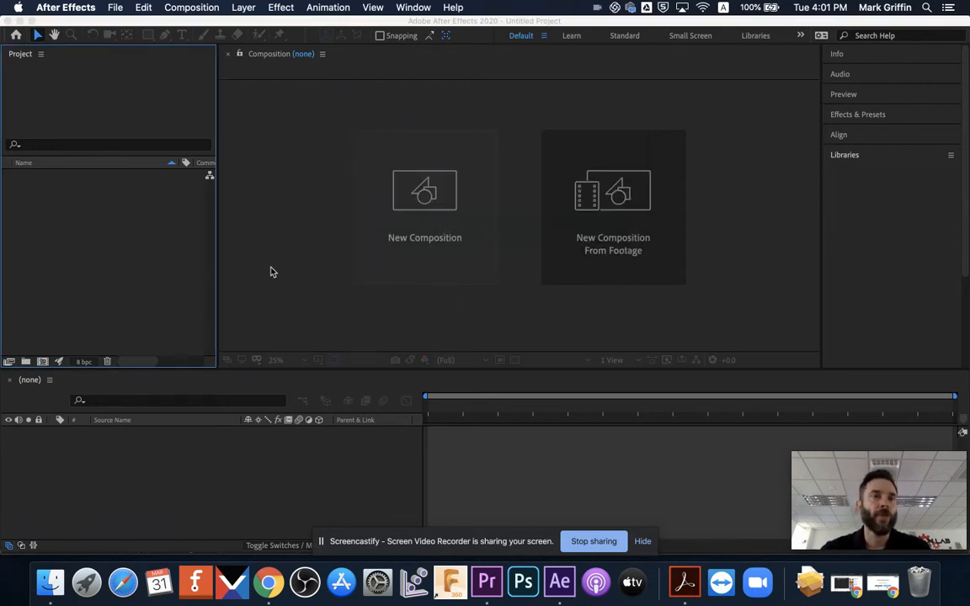
Save the After Effects project as Griffin TV Climb Through in the Griffin TV Climb Through folder on the Desktop.
key(super+s)
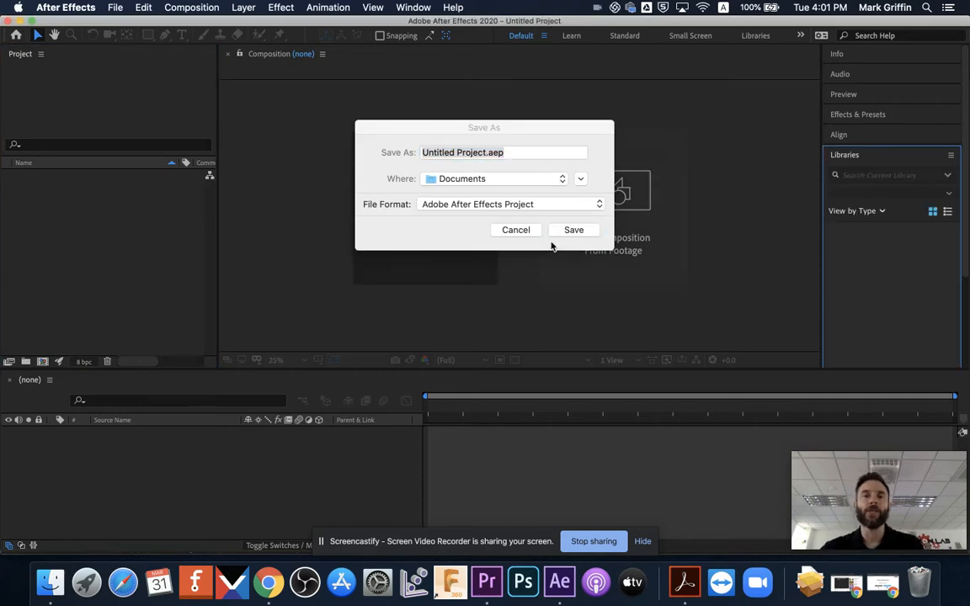
click(562, 178)
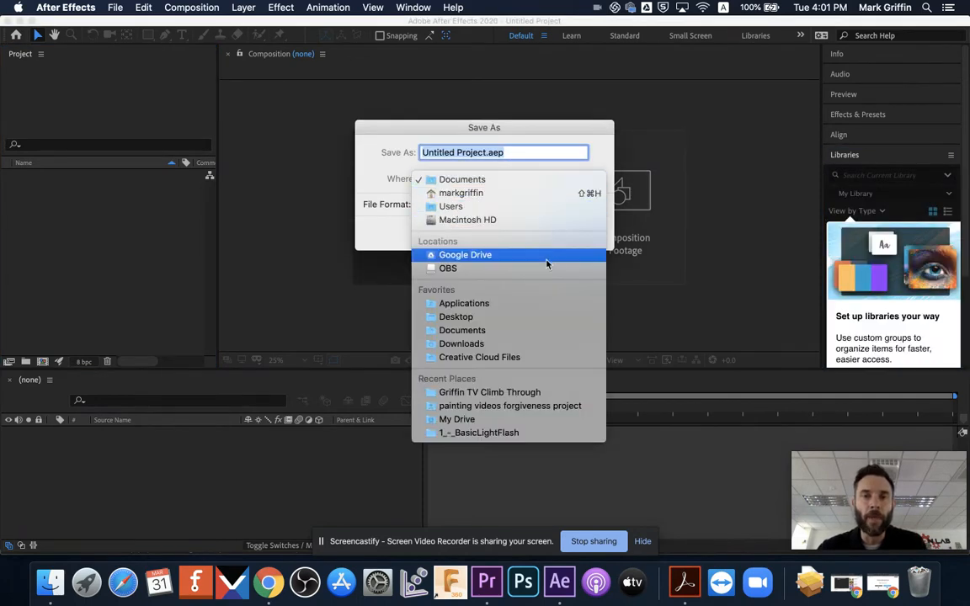
click(512, 317)
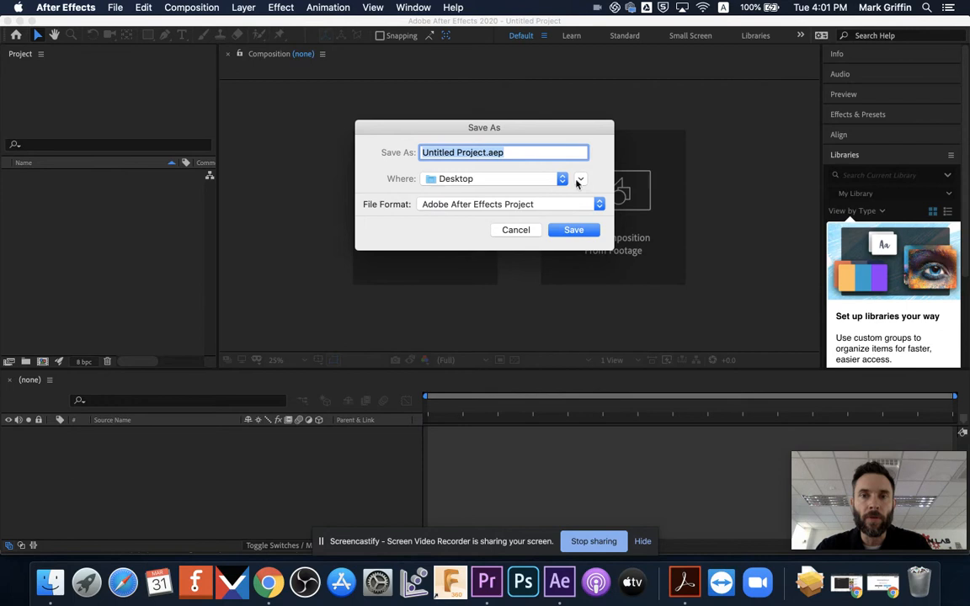
click(580, 179)
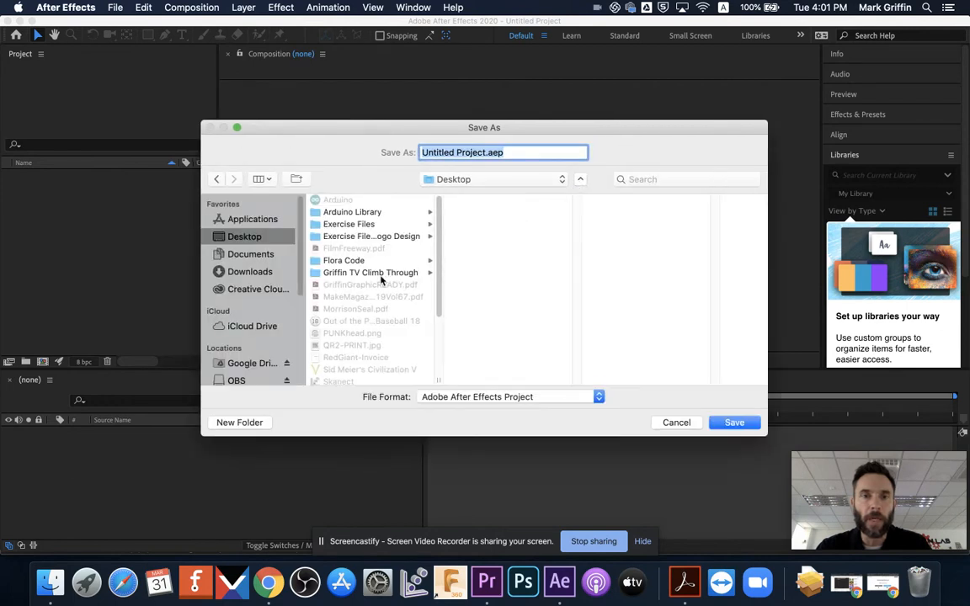
click(328, 274)
drag(507, 153, 401, 152)
text(Grif)
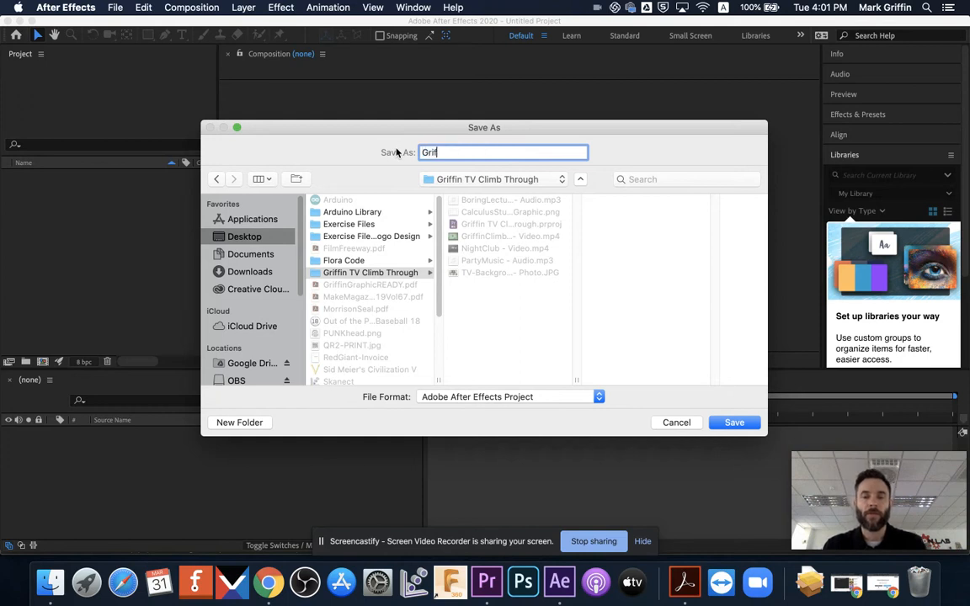
text(fin TV Climb Through)
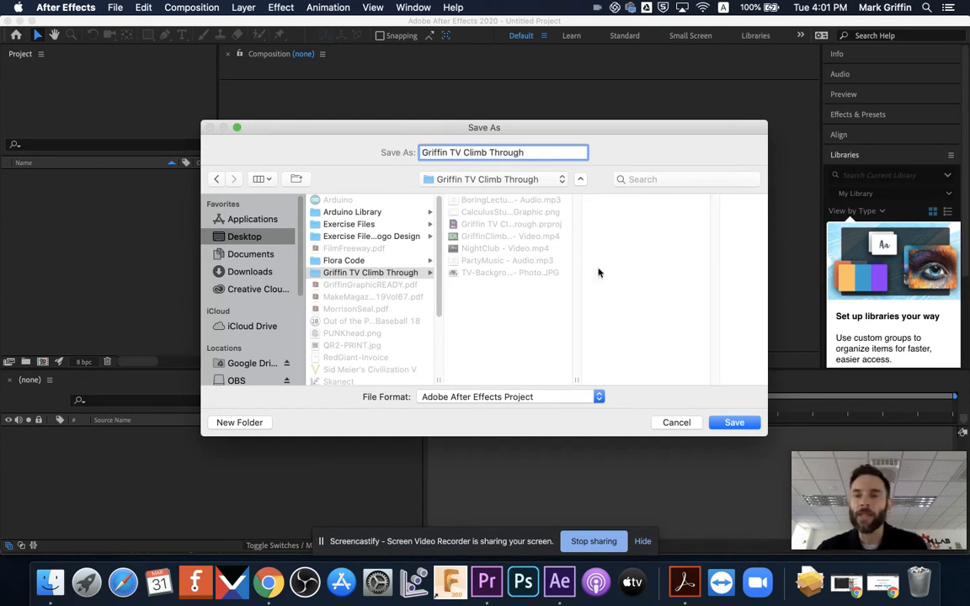
click(734, 425)
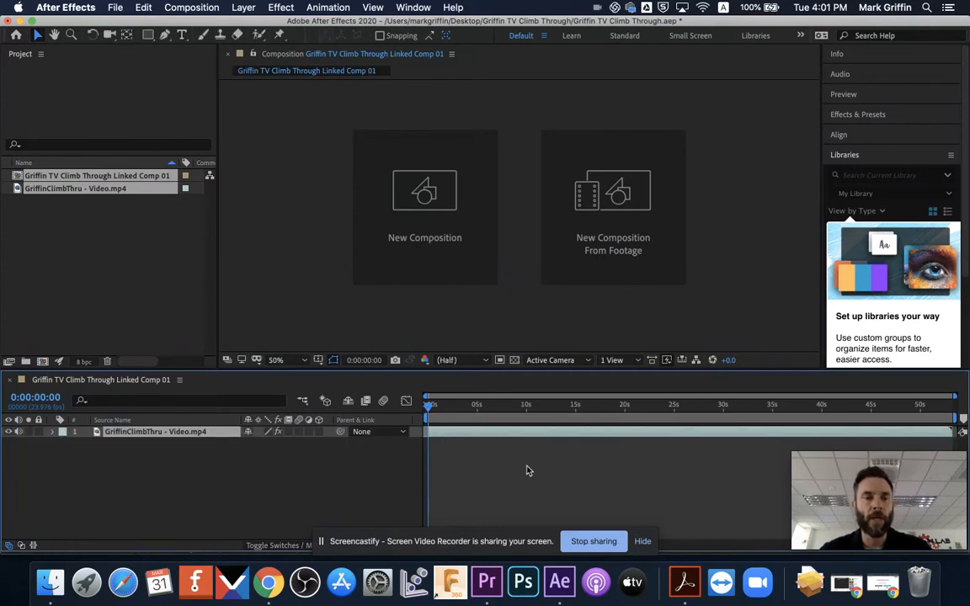
Minimize the Premiere Pro window, resize the After Effects window to refresh the viewer, and move the linked composition's playhead to 0:00:06:19.
key(space)
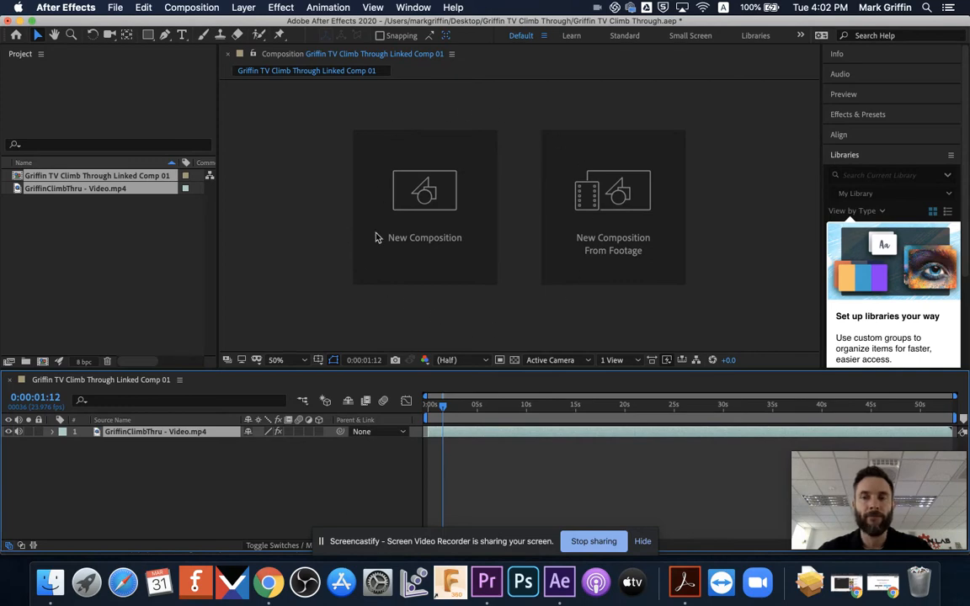
key(super+Tab)
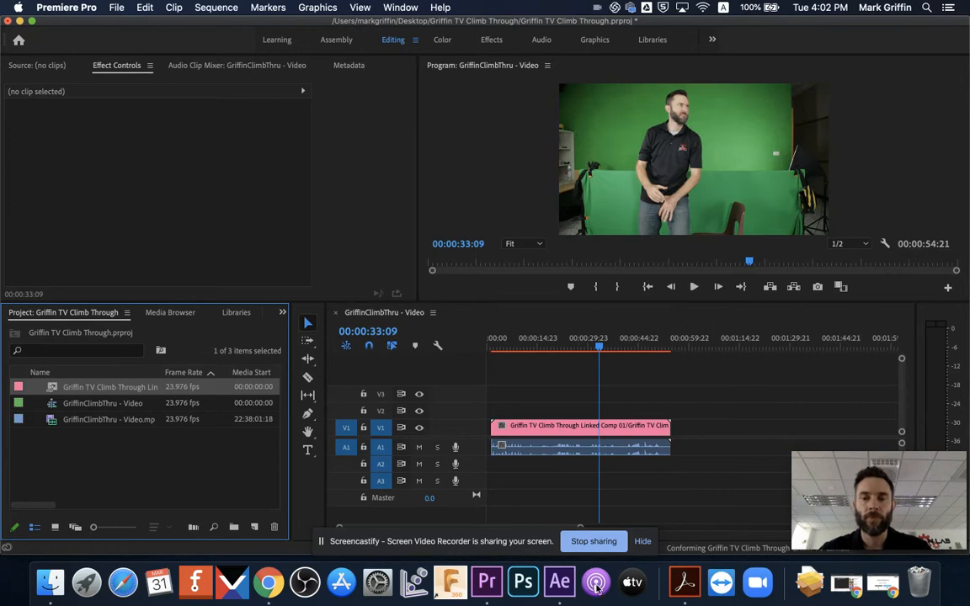
click(562, 586)
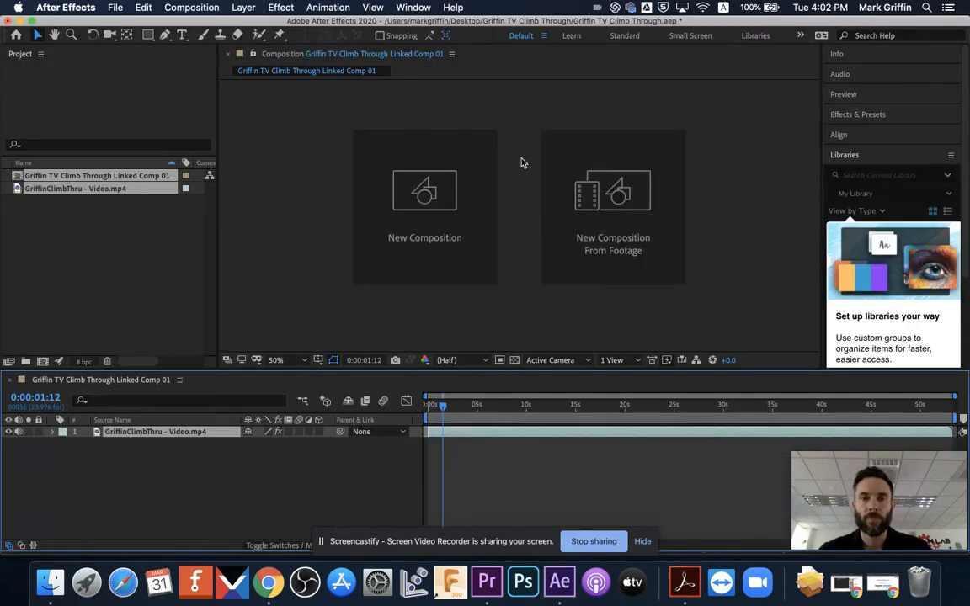
key(super+Tab)
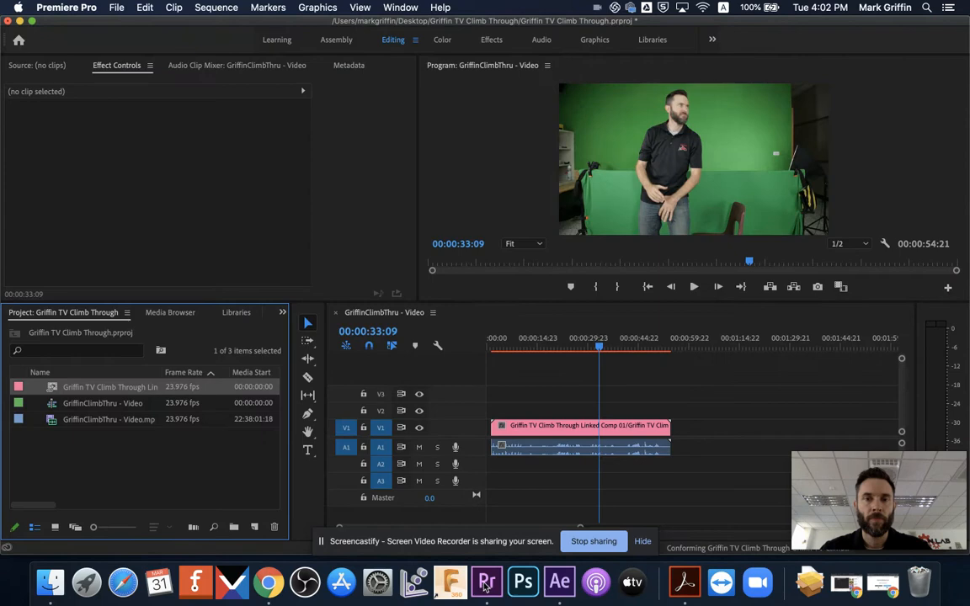
click(19, 21)
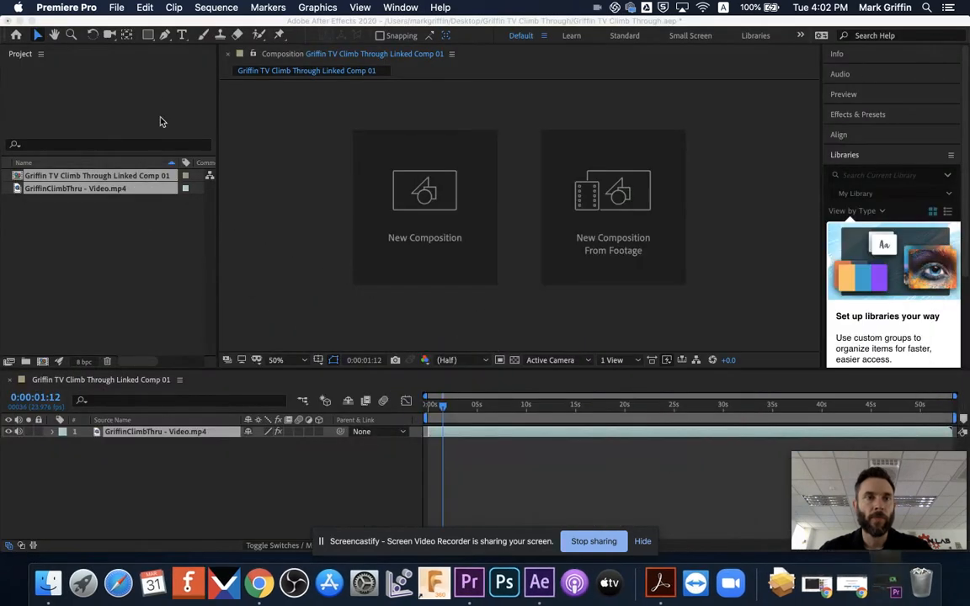
click(163, 25)
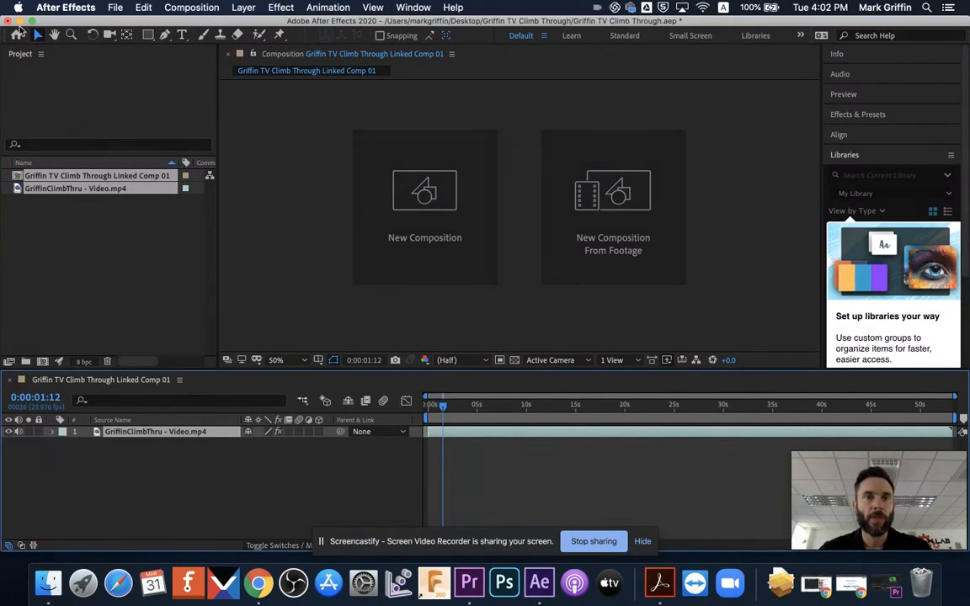
click(32, 21)
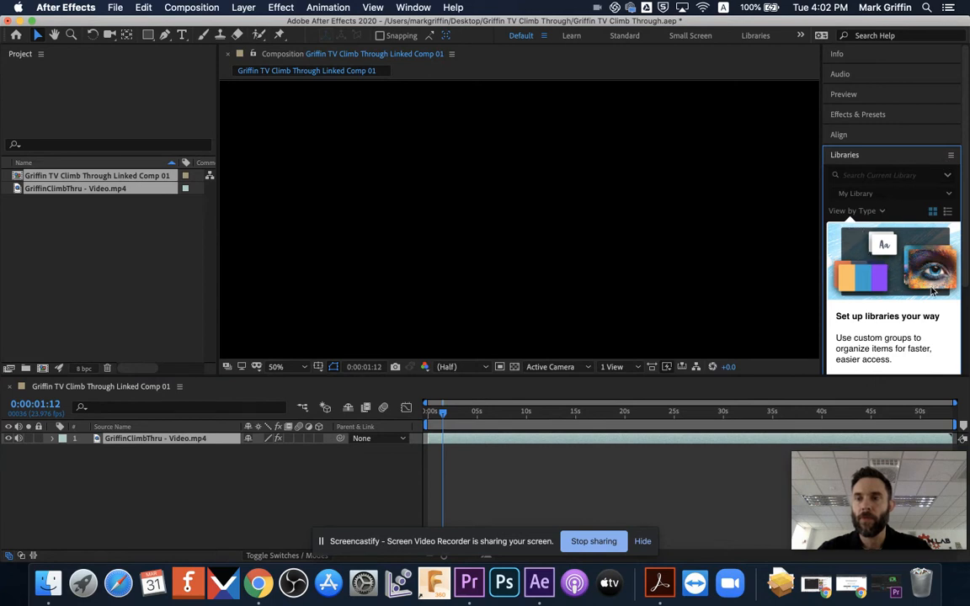
drag(475, 411, 494, 425)
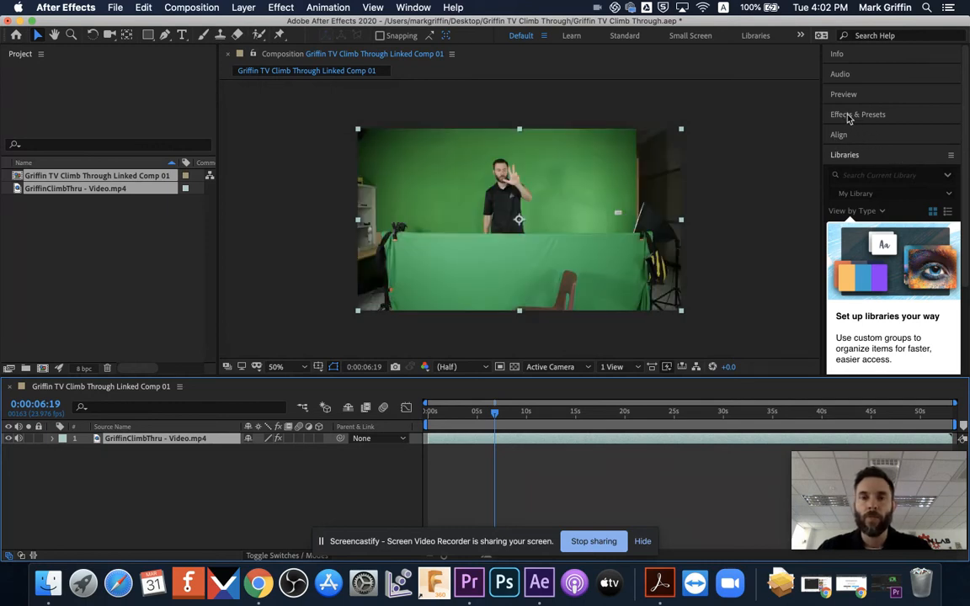
Dock Effects & Presets in the same group as Project, and close the Align, Libraries, Character and Paragraph panels.
click(854, 115)
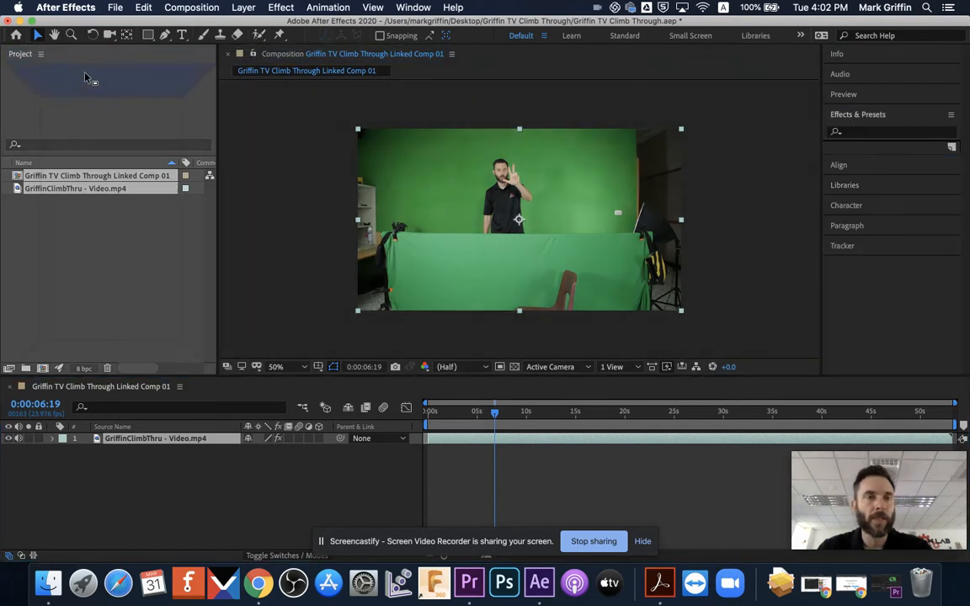
drag(90, 61, 88, 55)
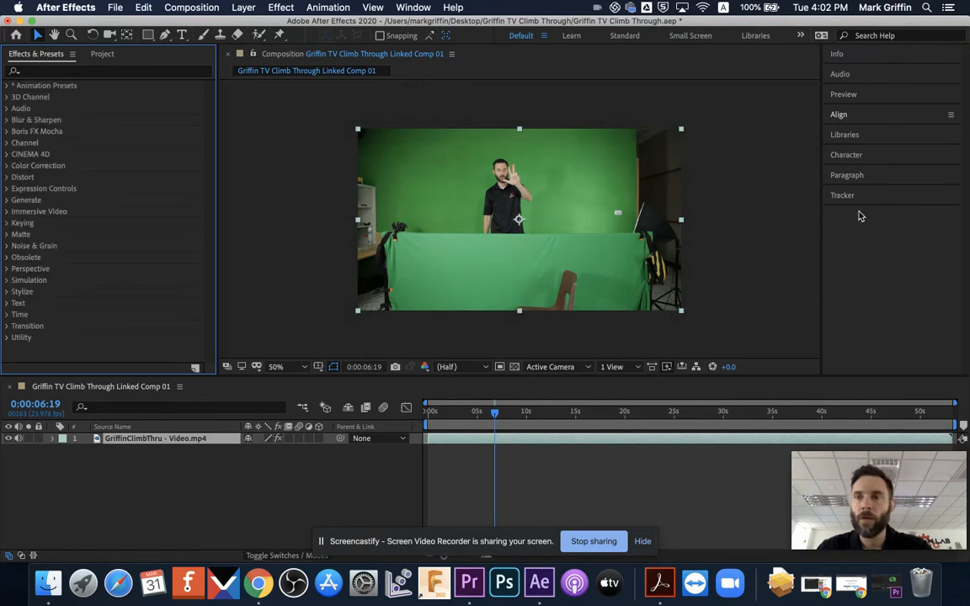
click(951, 115)
click(936, 126)
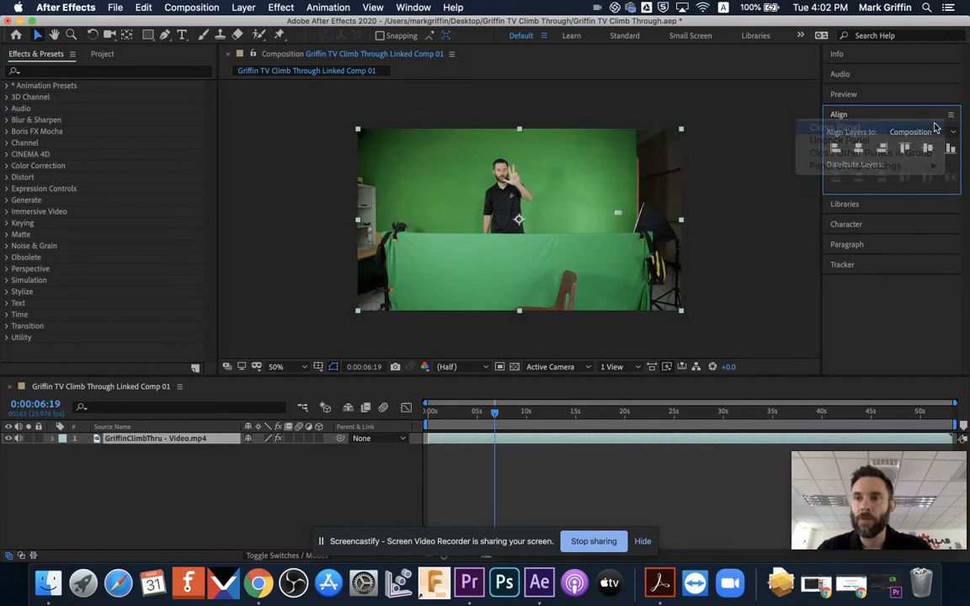
click(950, 116)
click(936, 125)
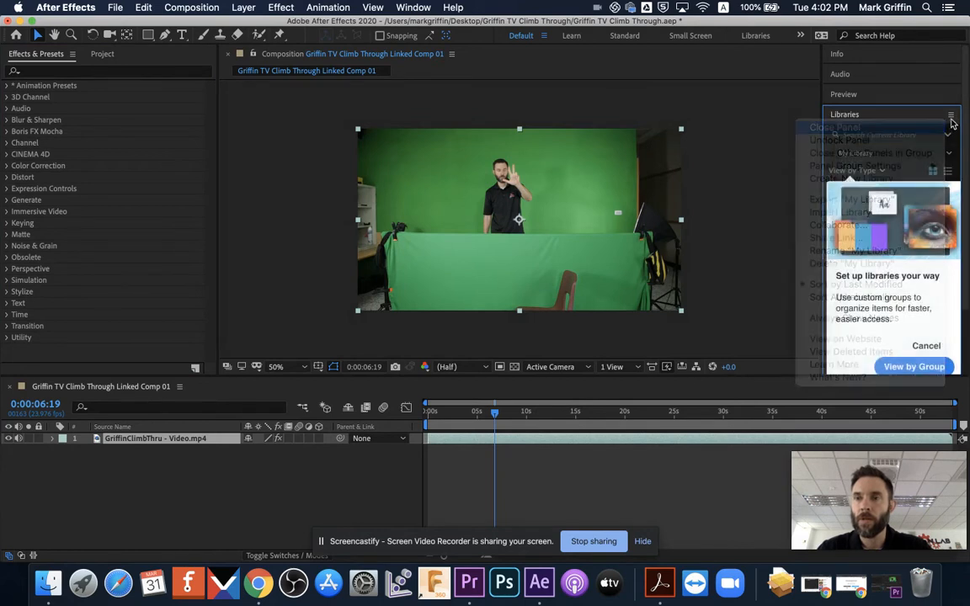
click(951, 116)
click(935, 128)
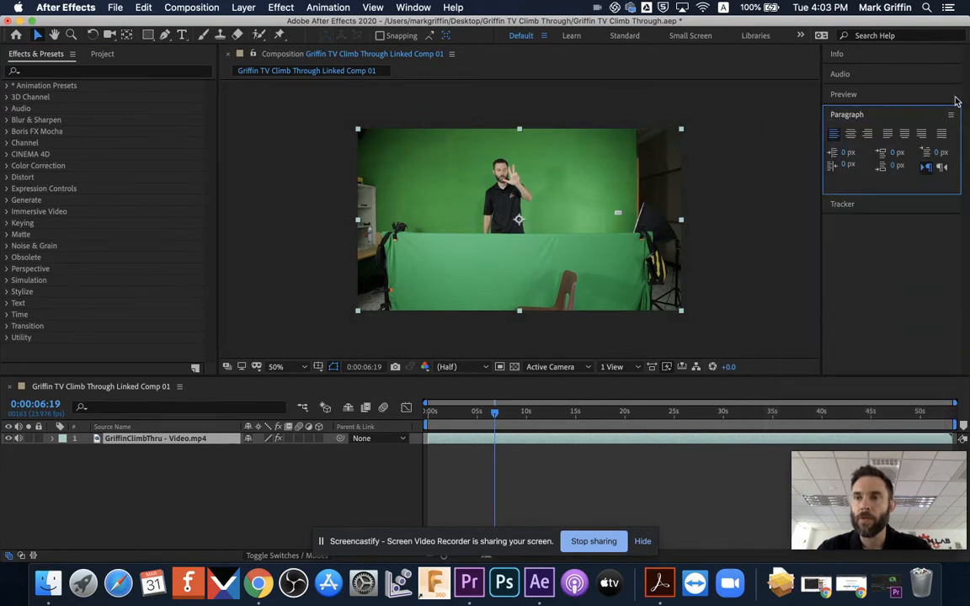
click(951, 116)
click(932, 139)
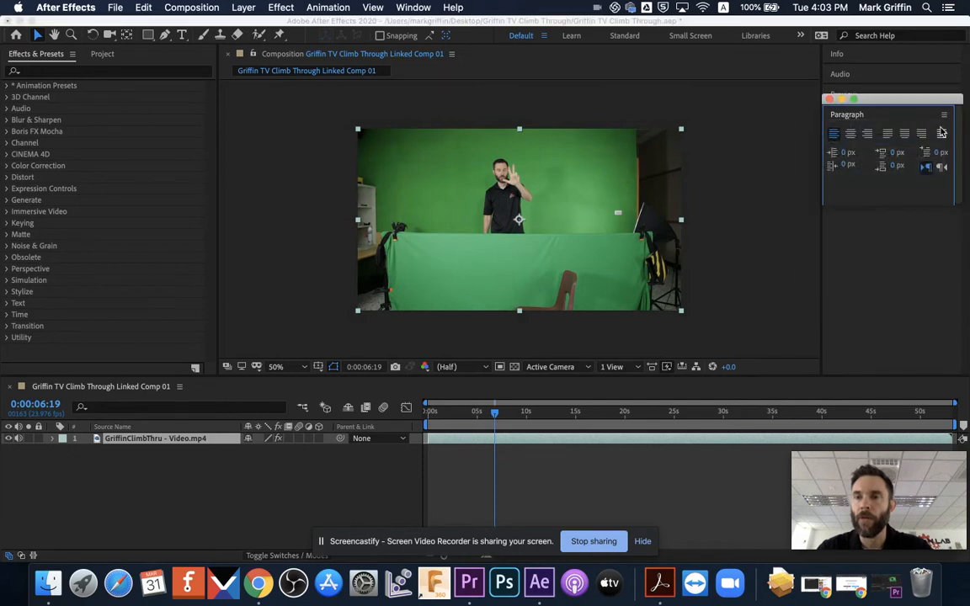
click(829, 100)
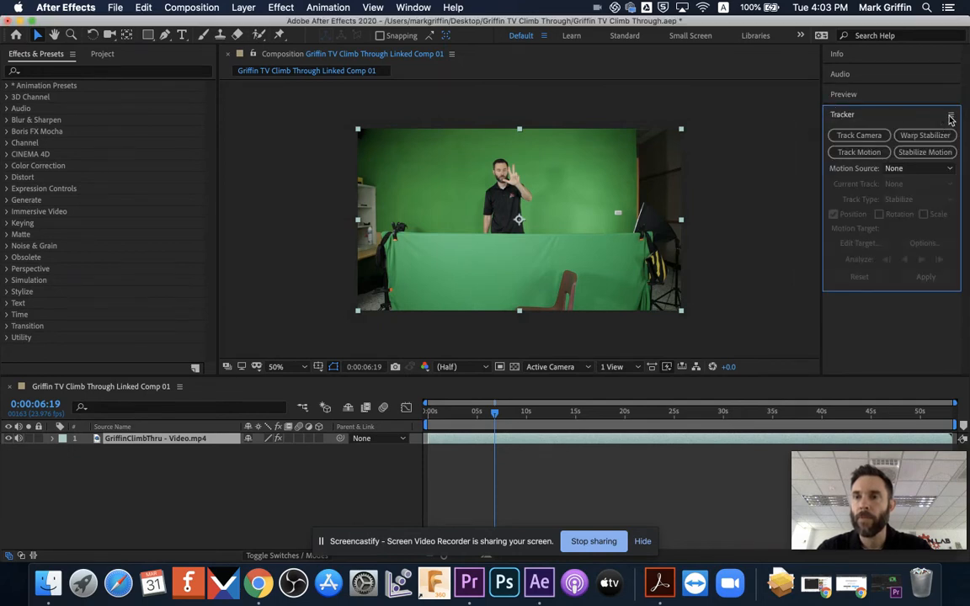
Close the Tracker, Preview, Audio and Info panels, and widen the Effects & Presets and Project group.
click(950, 115)
click(859, 127)
click(950, 94)
click(930, 107)
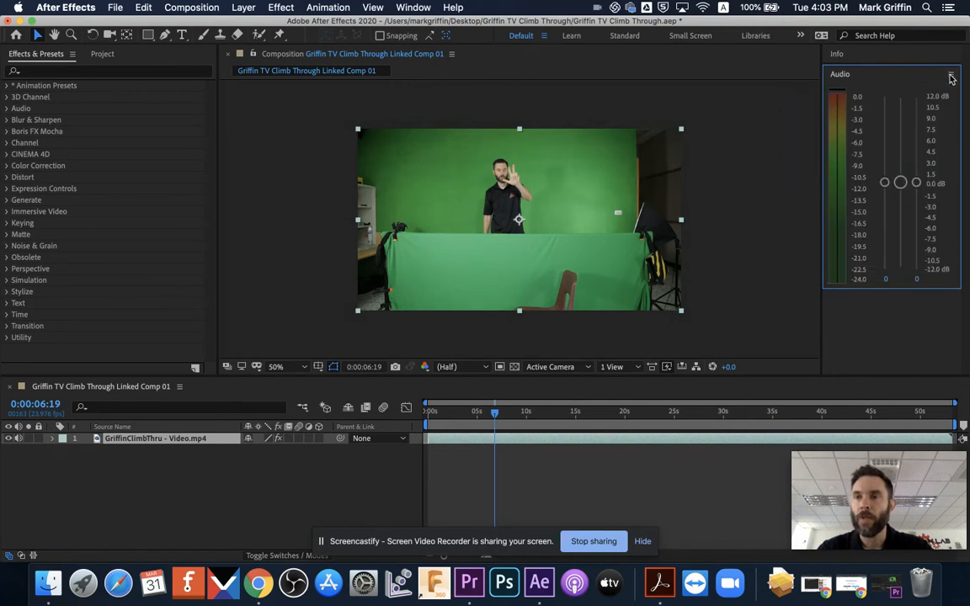
click(950, 74)
click(928, 86)
click(951, 53)
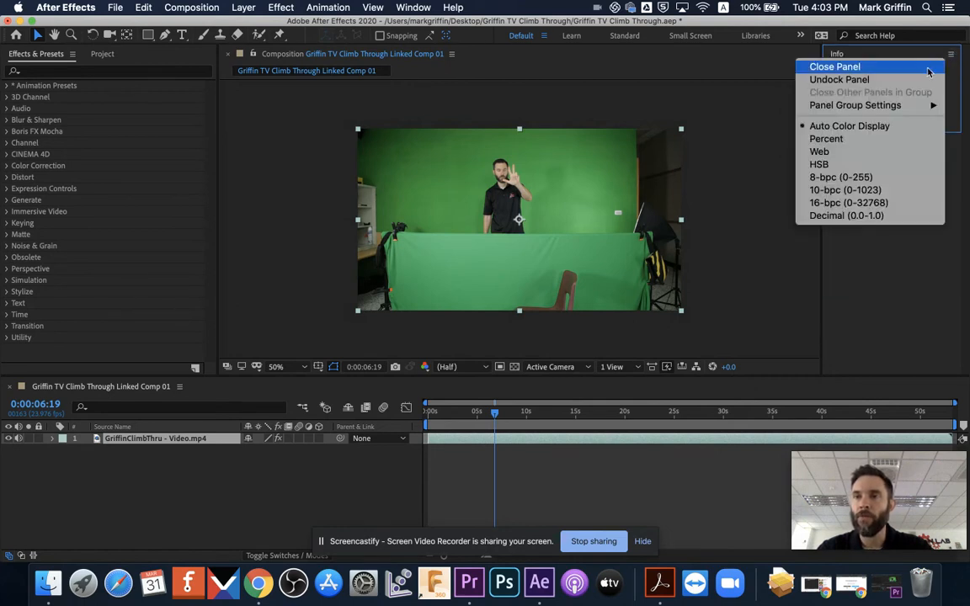
click(905, 66)
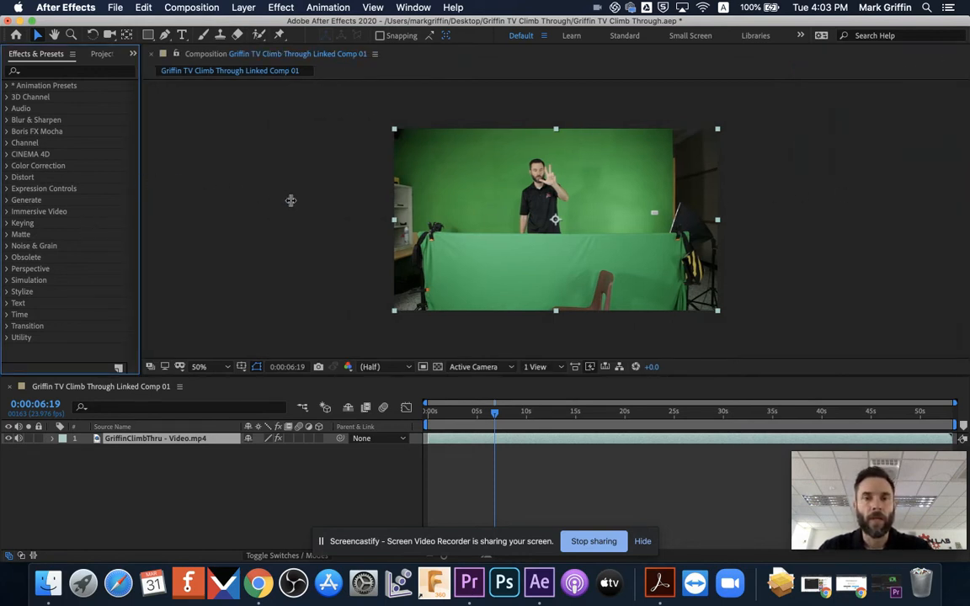
drag(141, 227, 266, 237)
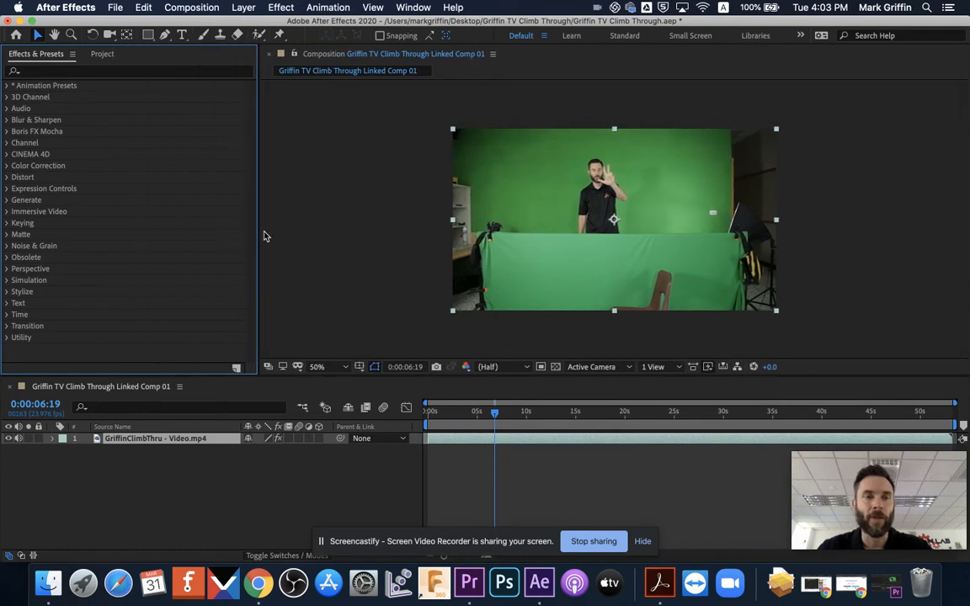
Import TV-Background - Photo.JPG and NightClub - Video.mp4 from the Griffin TV Climb Through folder in Finder into the After Effects project.
click(102, 53)
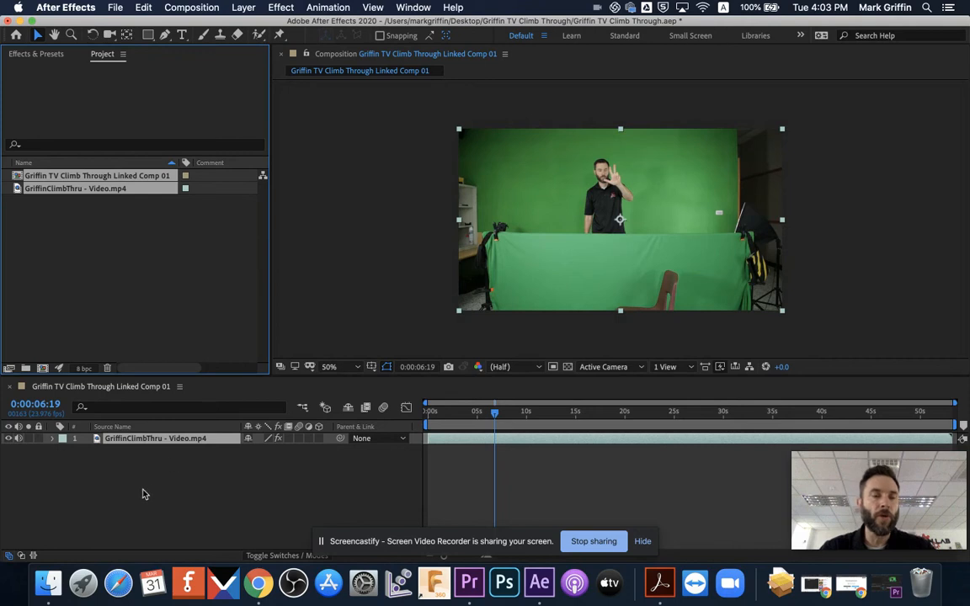
click(48, 582)
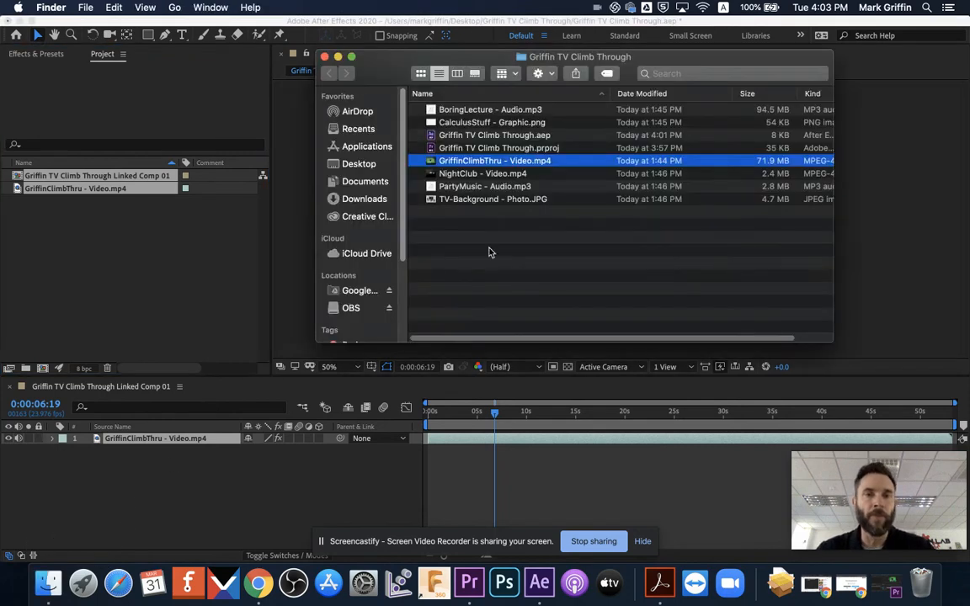
drag(487, 200, 238, 277)
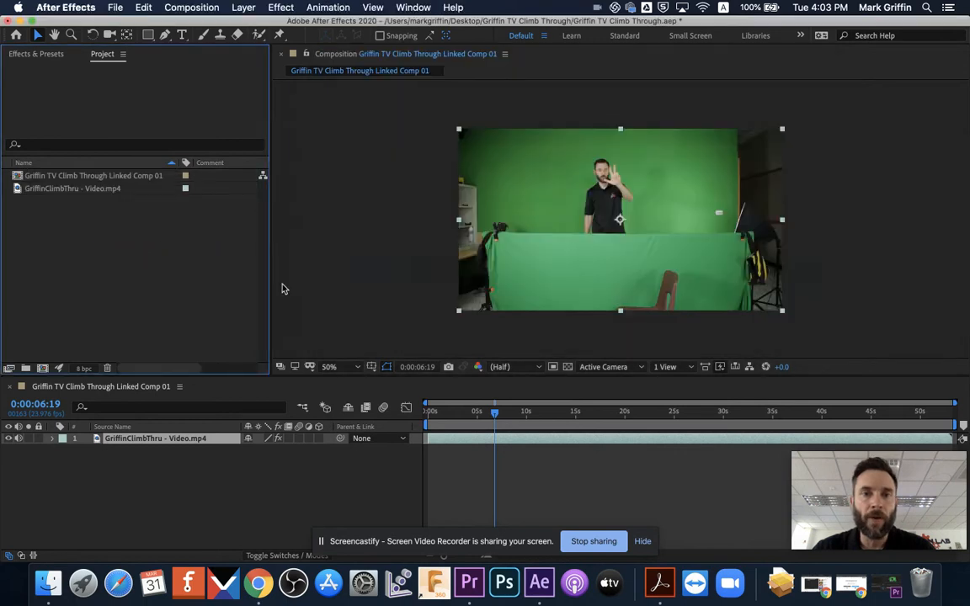
click(44, 585)
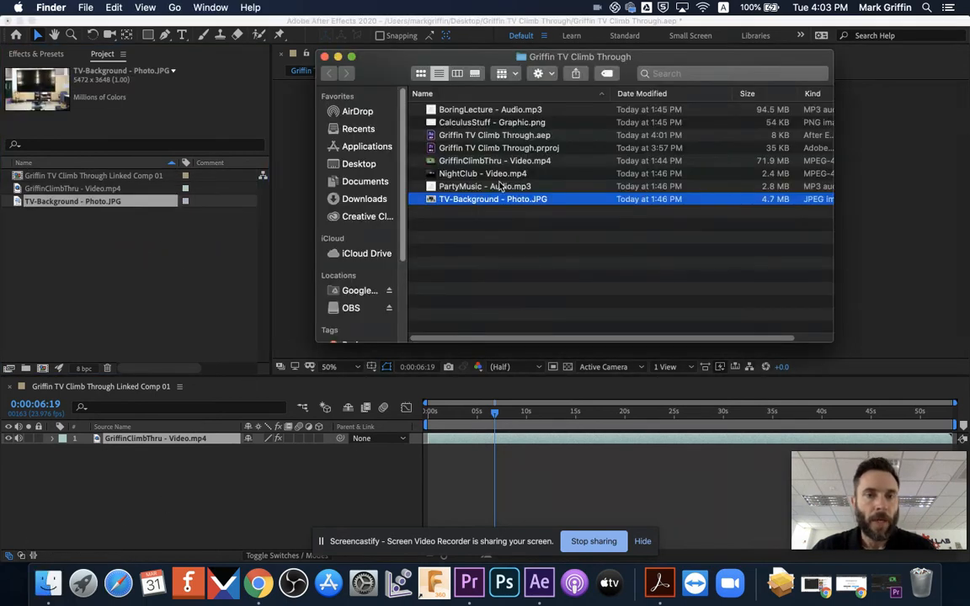
click(483, 188)
drag(435, 173, 122, 245)
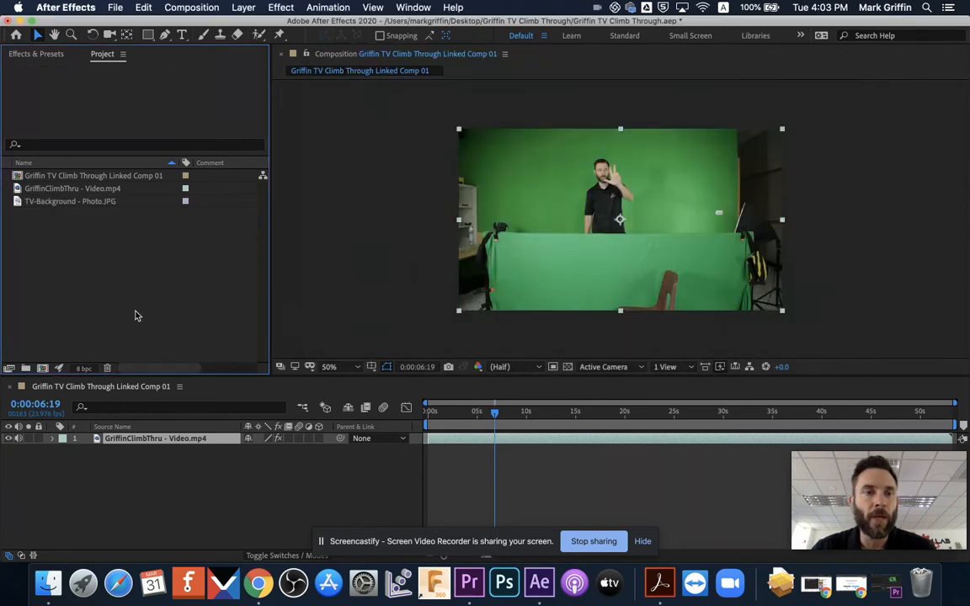
Import CalculusStuff - Graphic.png from the Finder folder into the After Effects project and deselect the video layer.
click(48, 583)
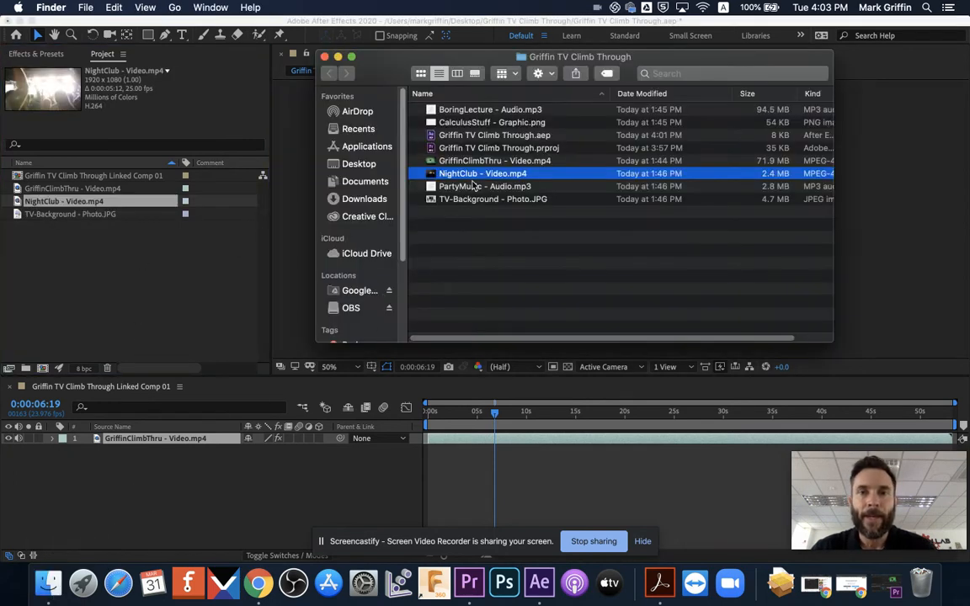
click(497, 124)
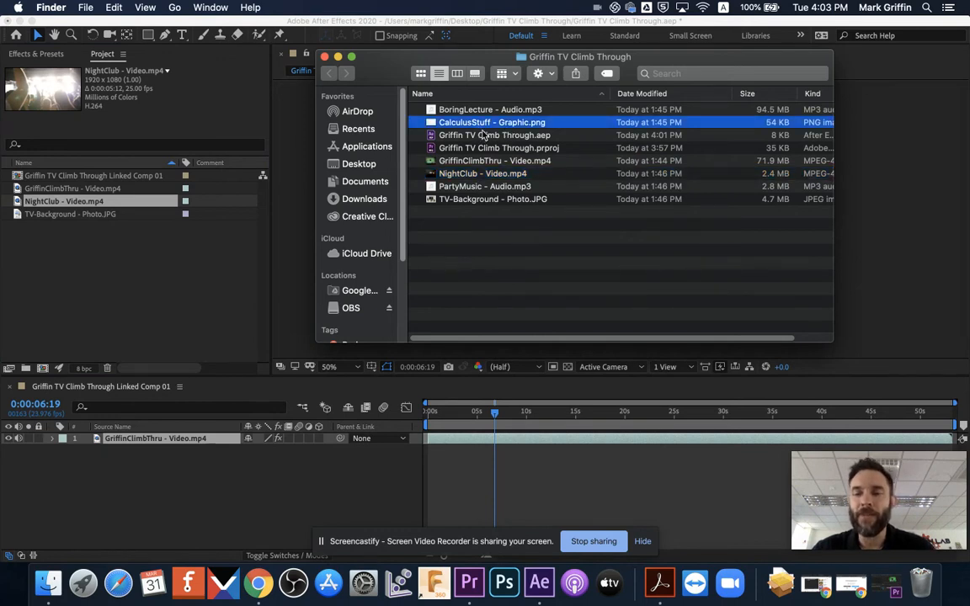
drag(418, 128, 145, 271)
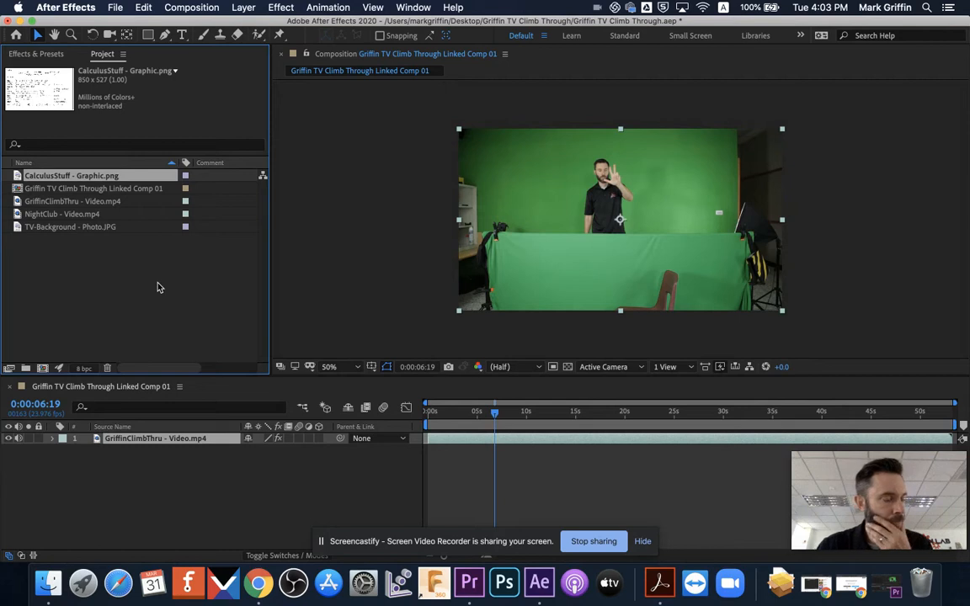
click(319, 468)
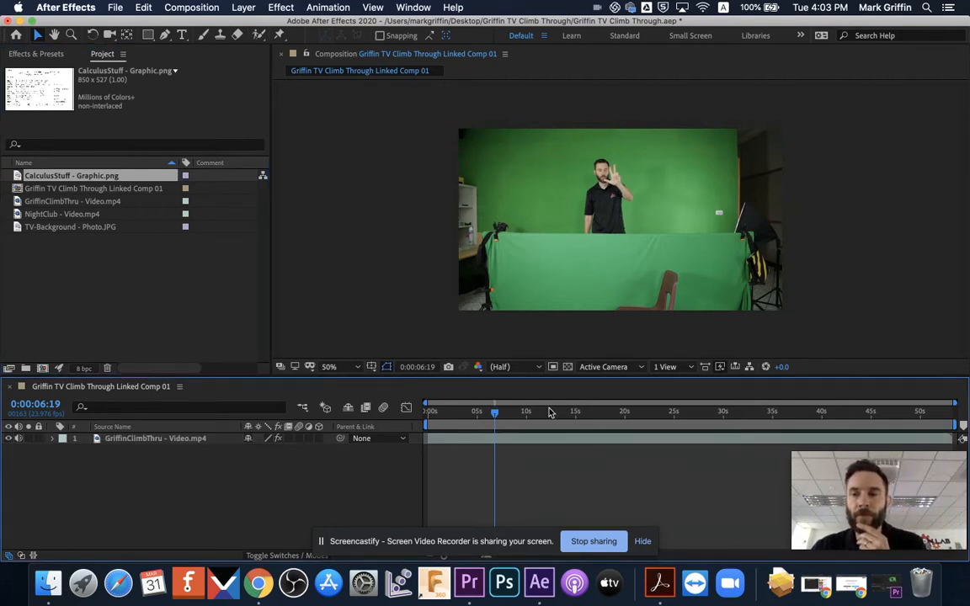
Add TV-Background - Photo.JPG to the composition beneath the GriffinClimbThru video layer, and hide the video layer.
mouse_move(495, 413)
mouse_down()
mouse_move(472, 419)
mouse_move(945, 421)
mouse_move(494, 411)
mouse_move(901, 426)
mouse_move(505, 412)
mouse_up()
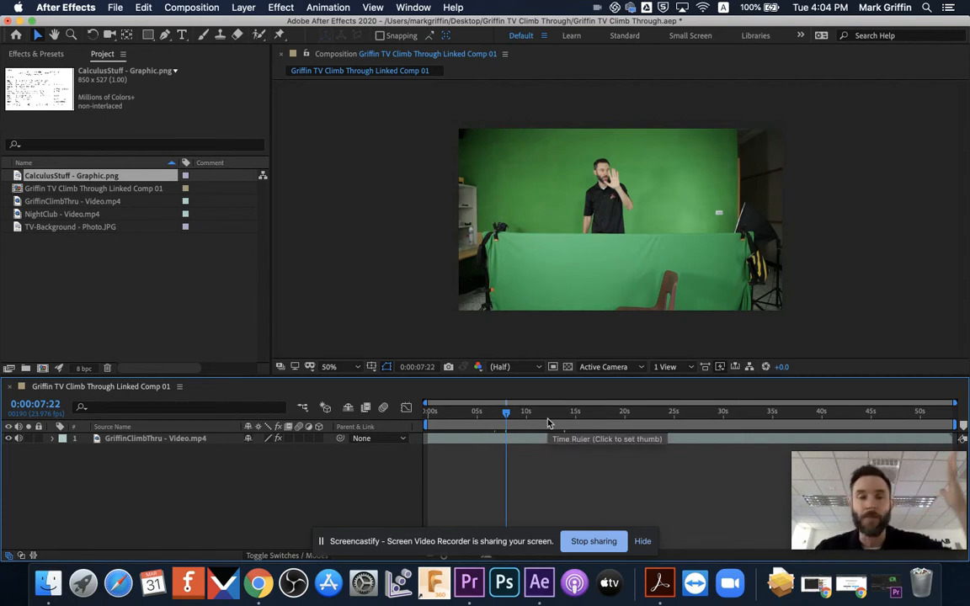
click(69, 230)
drag(59, 235, 85, 465)
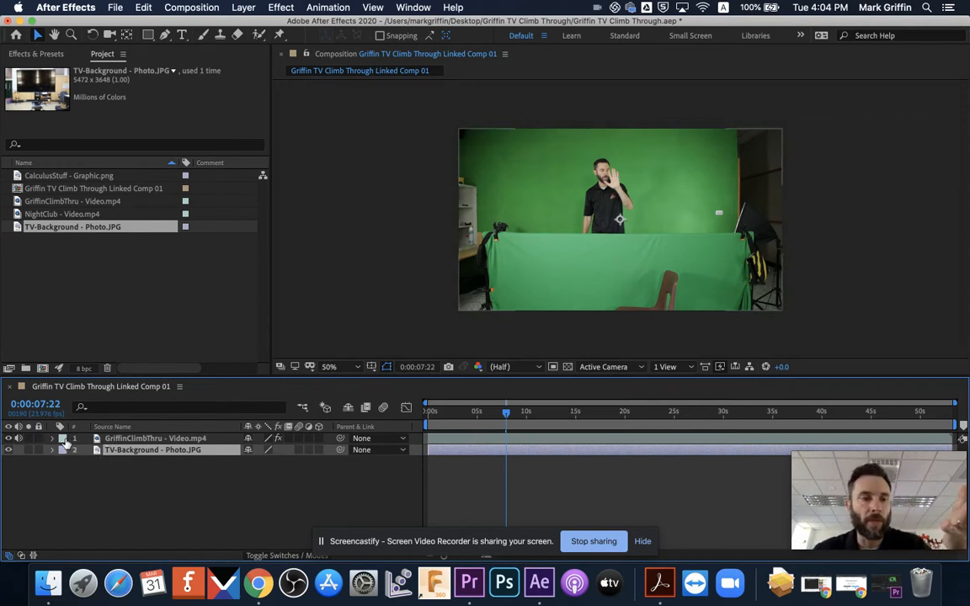
click(8, 438)
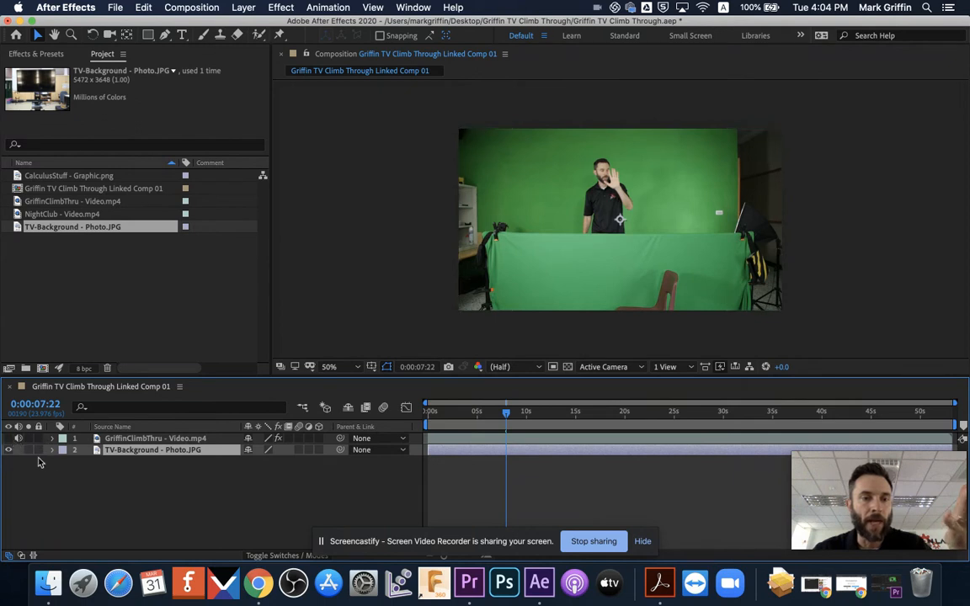
Scale the TV-Background photo layer to 36% and set its position to 960, 601.
click(52, 450)
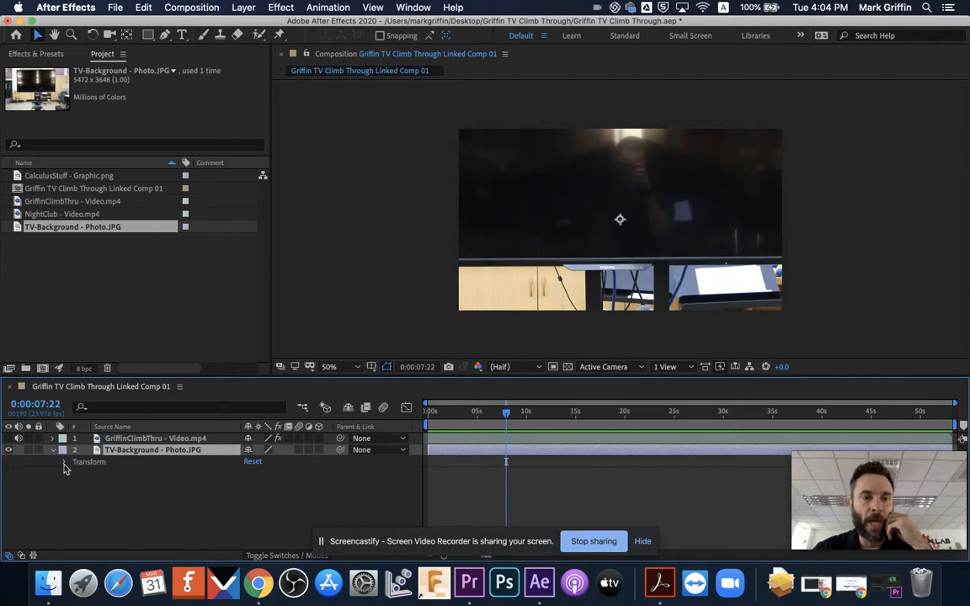
click(65, 463)
drag(264, 498, 223, 500)
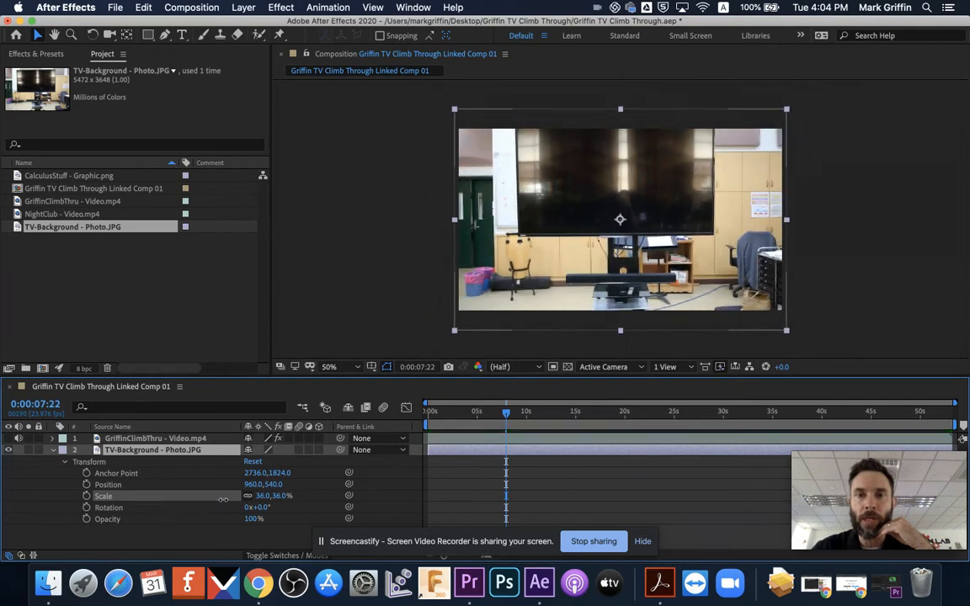
click(281, 496)
drag(271, 486, 321, 484)
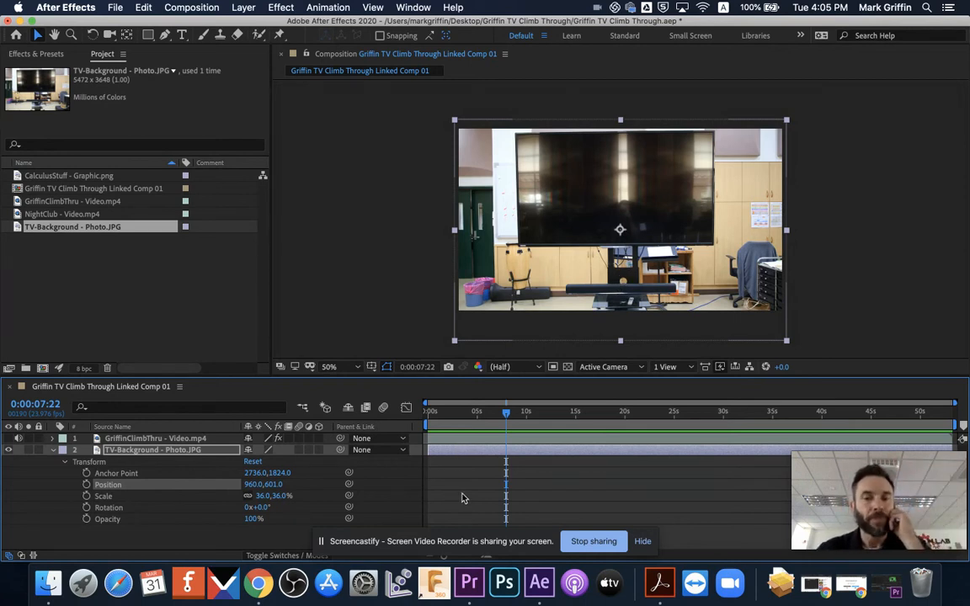
Try rotating the TV-Background photo layer by -0.5° and by 0.5° to level the TV.
click(601, 543)
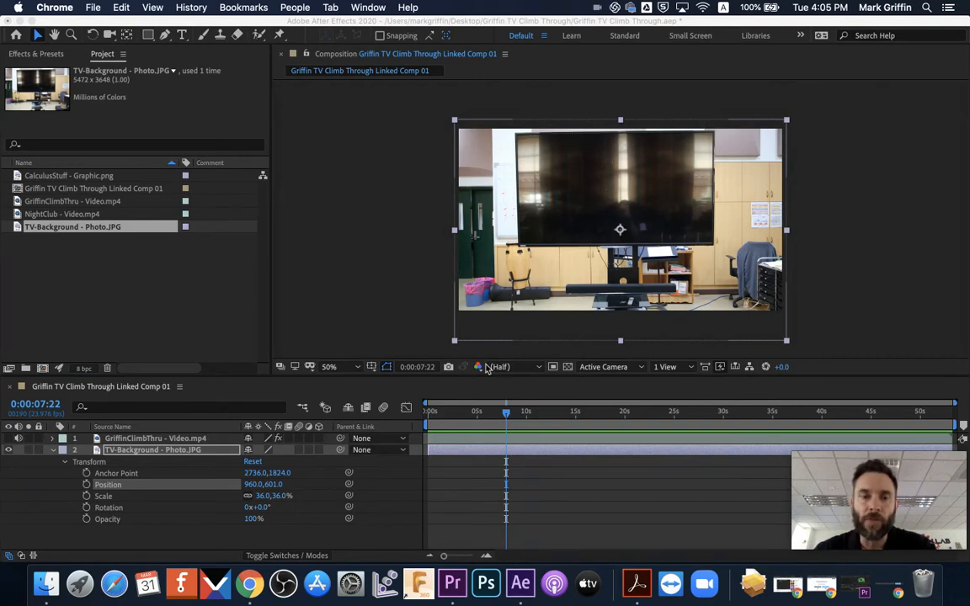
click(263, 510)
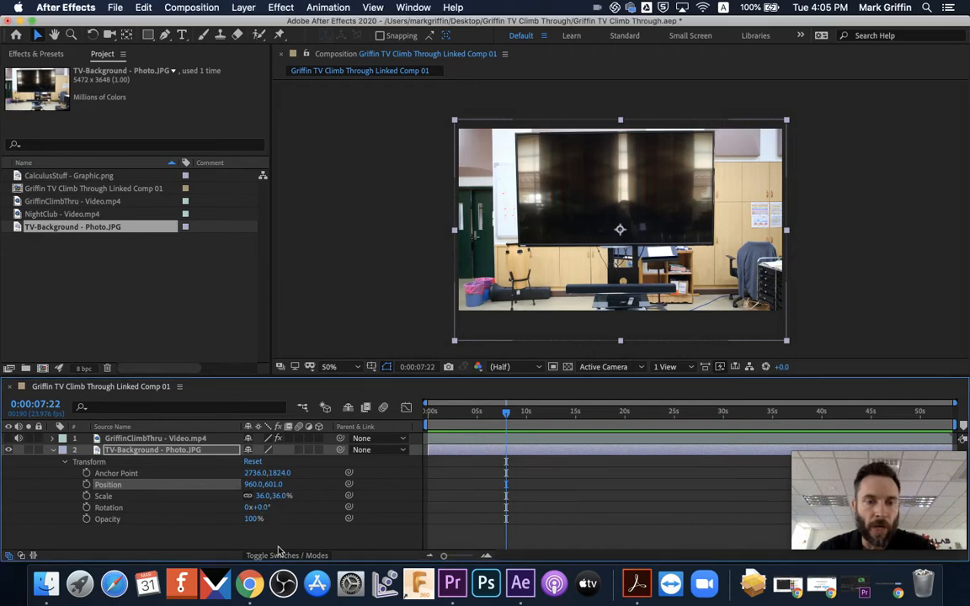
click(261, 507)
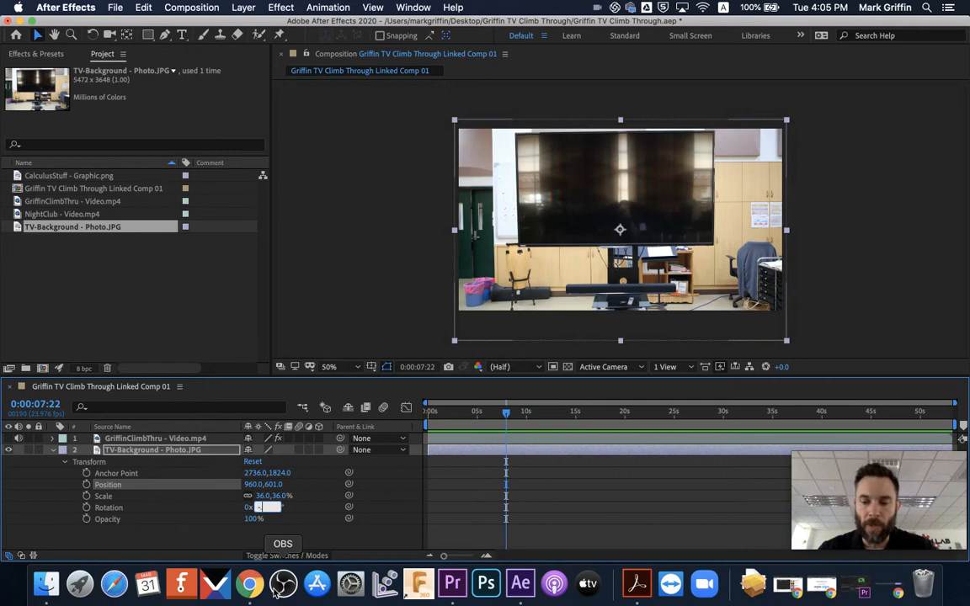
key(Return)
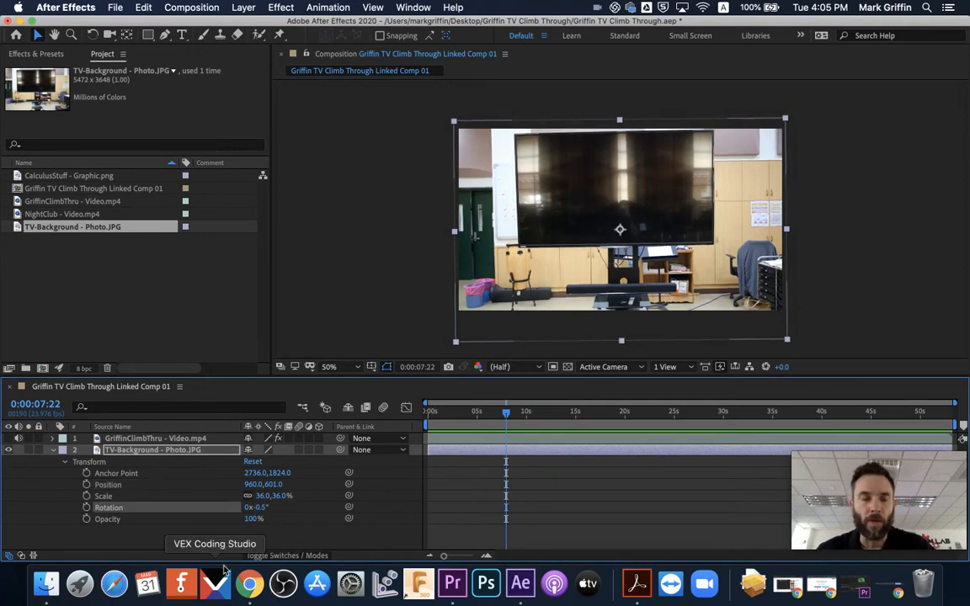
click(261, 510)
text(.5)
key(Return)
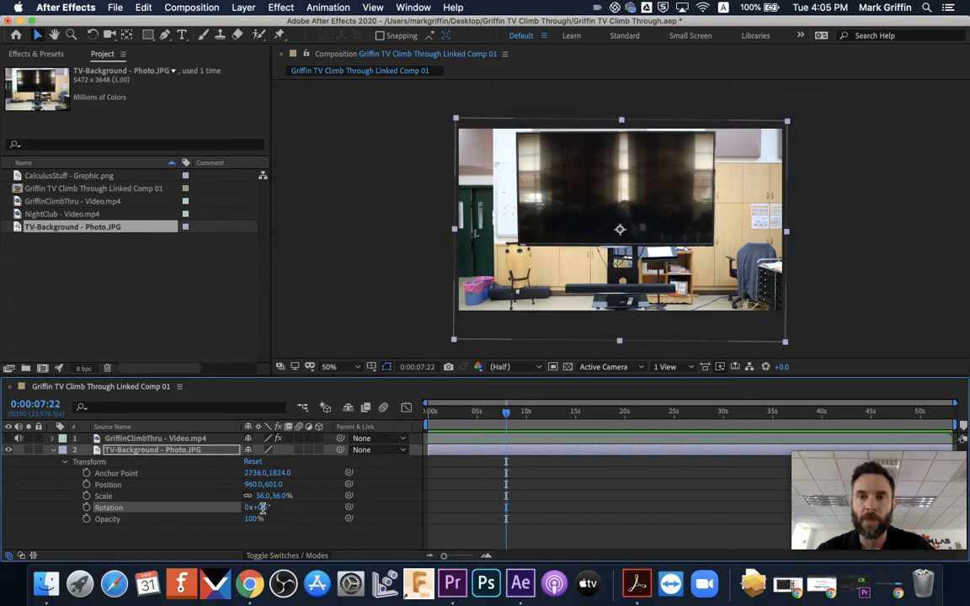
Set the TV-Background photo layer's rotation to 0.7°.
click(262, 507)
text(.7)
key(Return)
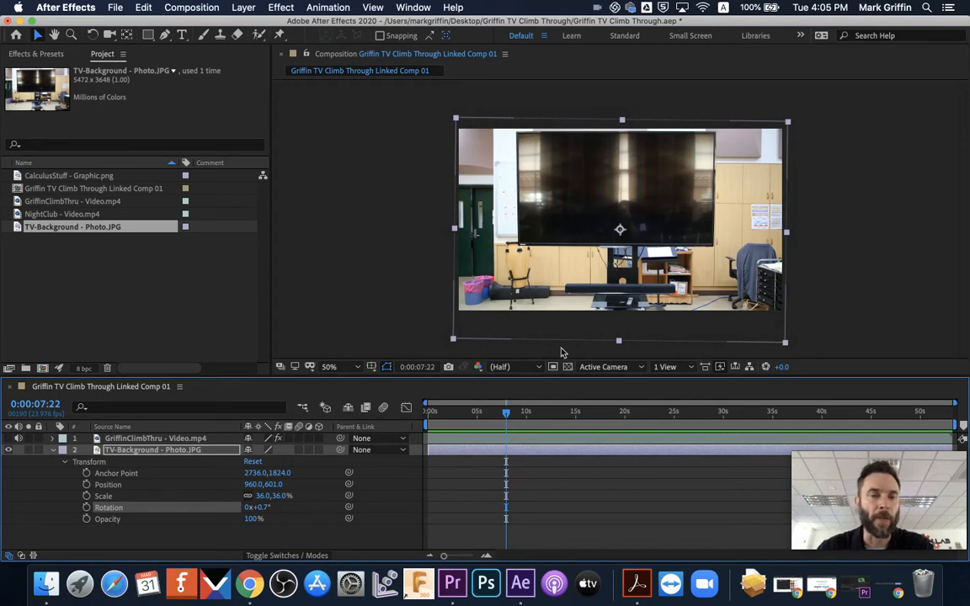
Show the GriffinClimbThru video layer again and set its opacity to 74%.
click(8, 437)
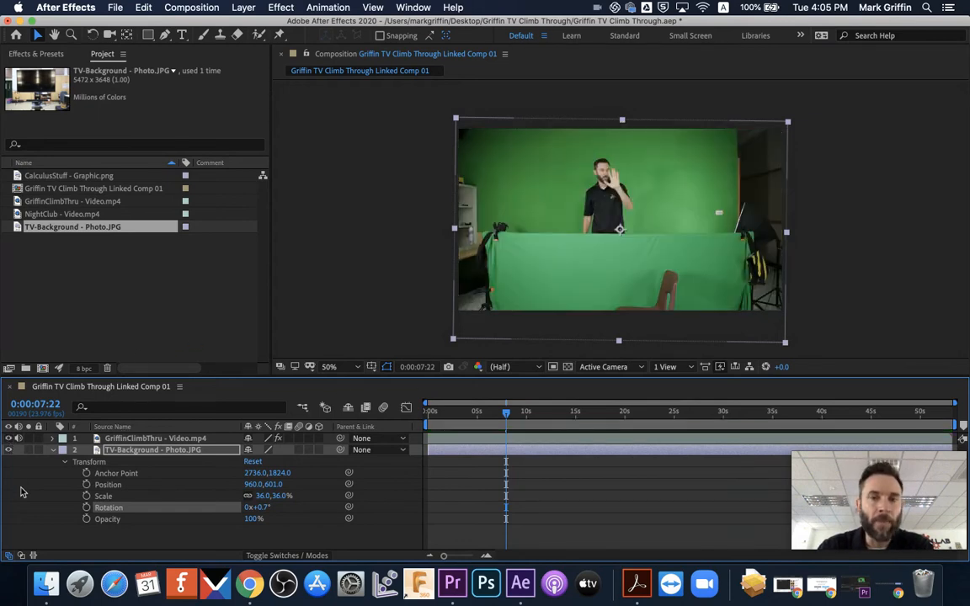
click(53, 438)
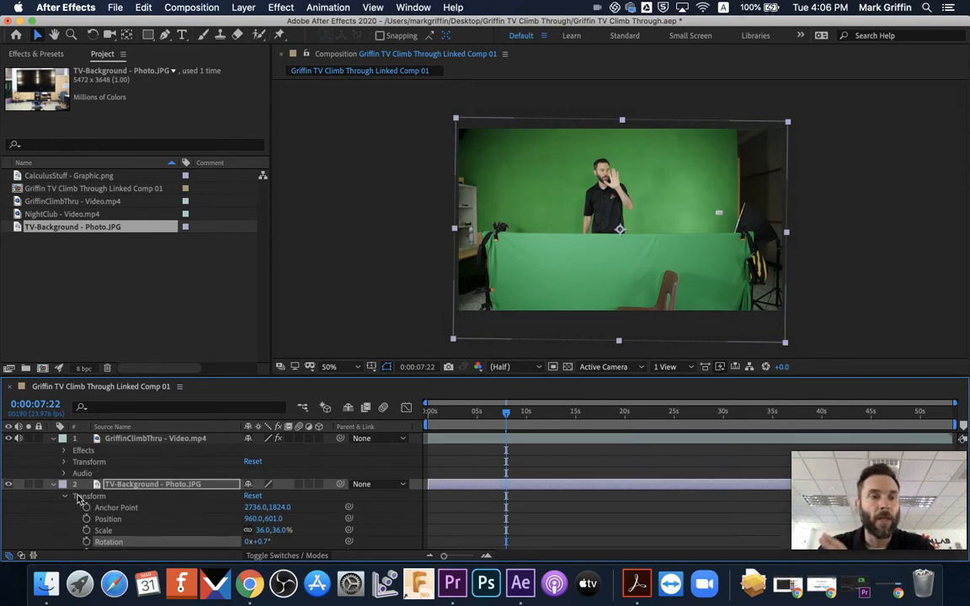
click(64, 450)
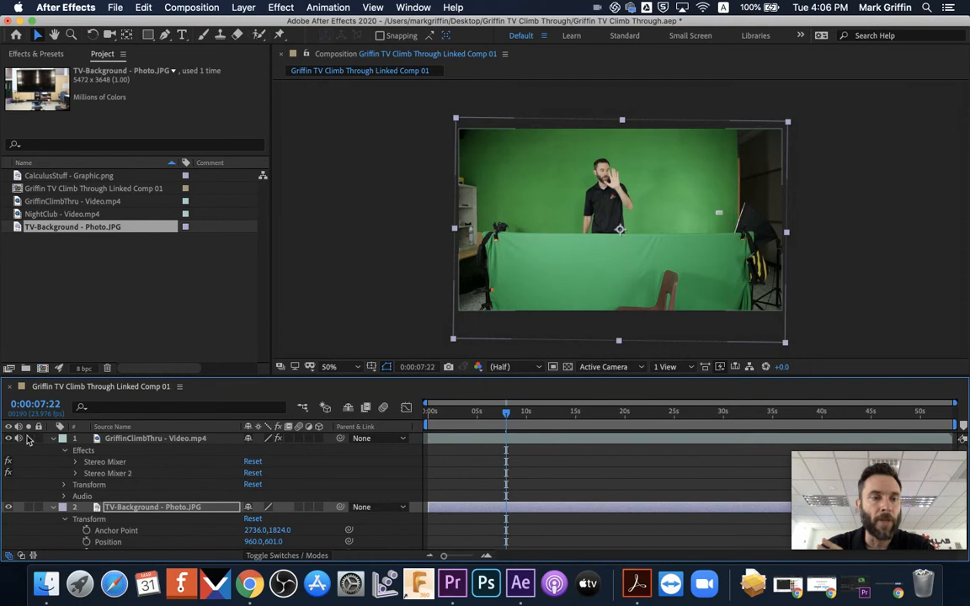
click(64, 485)
scroll(174, 486, down, 2)
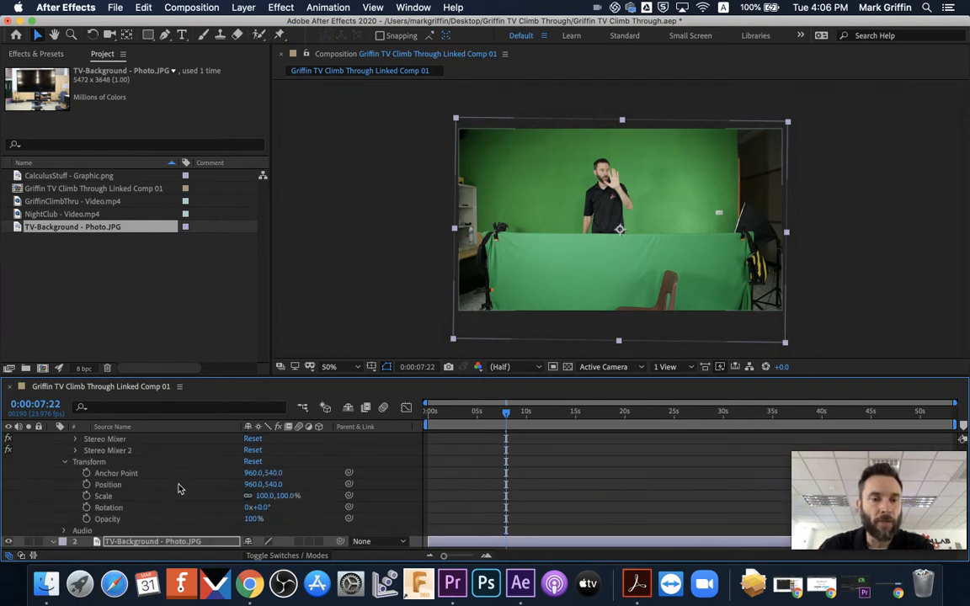
drag(250, 519, 234, 519)
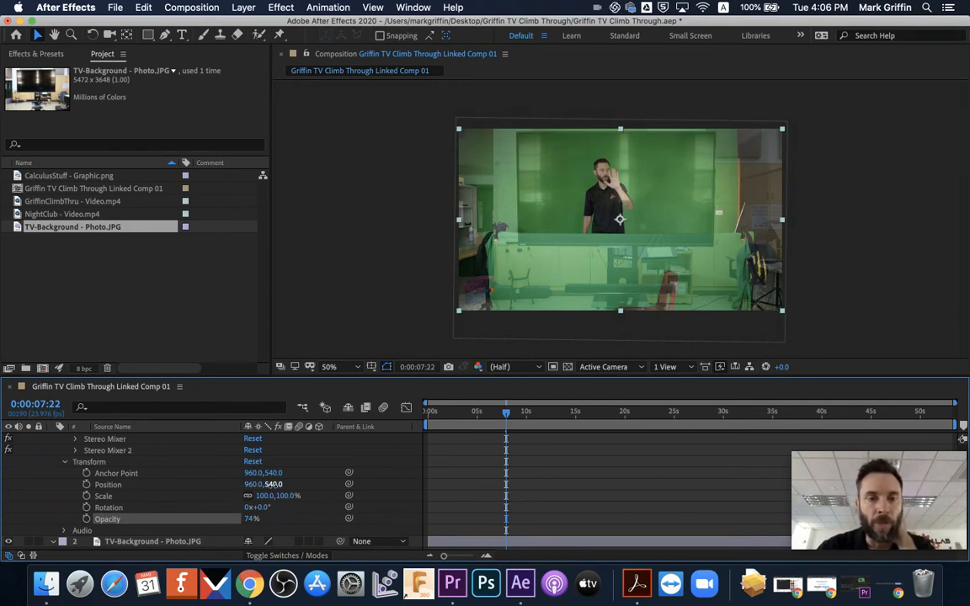
Set the GriffinClimbThru video layer's position to 960, 599 and check its alignment with the TV's lower edge at 0:00:20:14.
click(274, 485)
drag(273, 484, 455, 455)
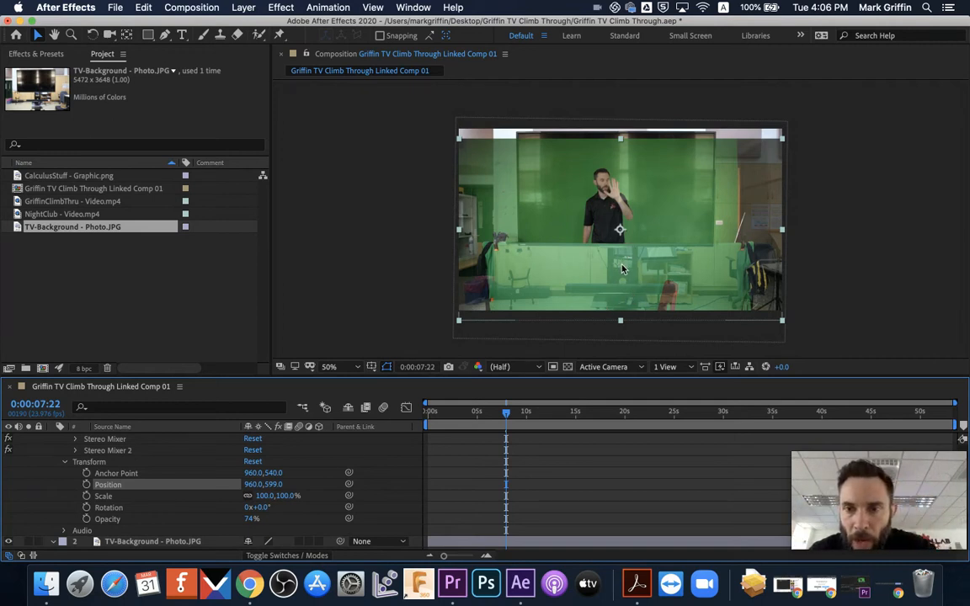
drag(510, 416, 642, 425)
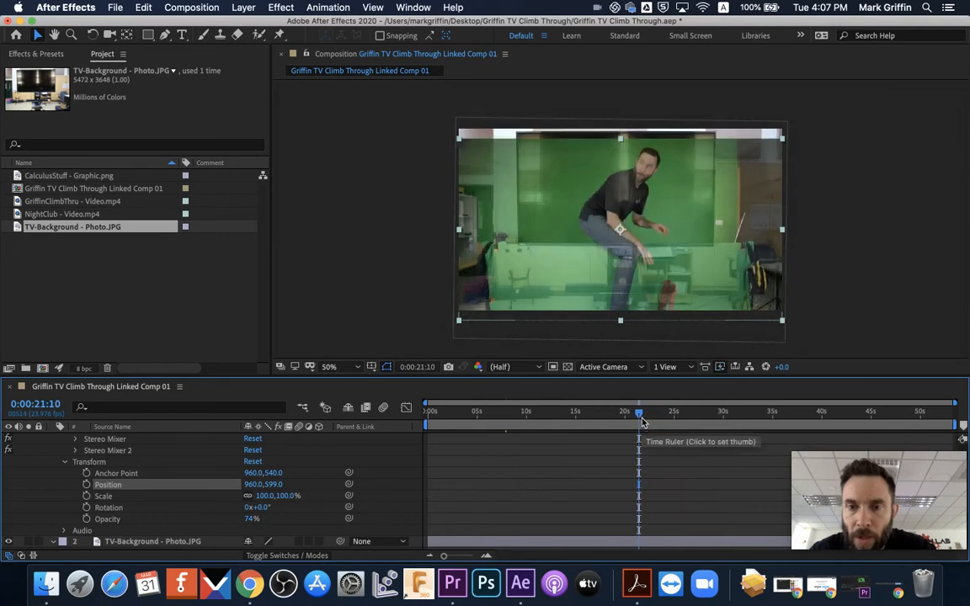
click(625, 418)
drag(625, 415, 630, 416)
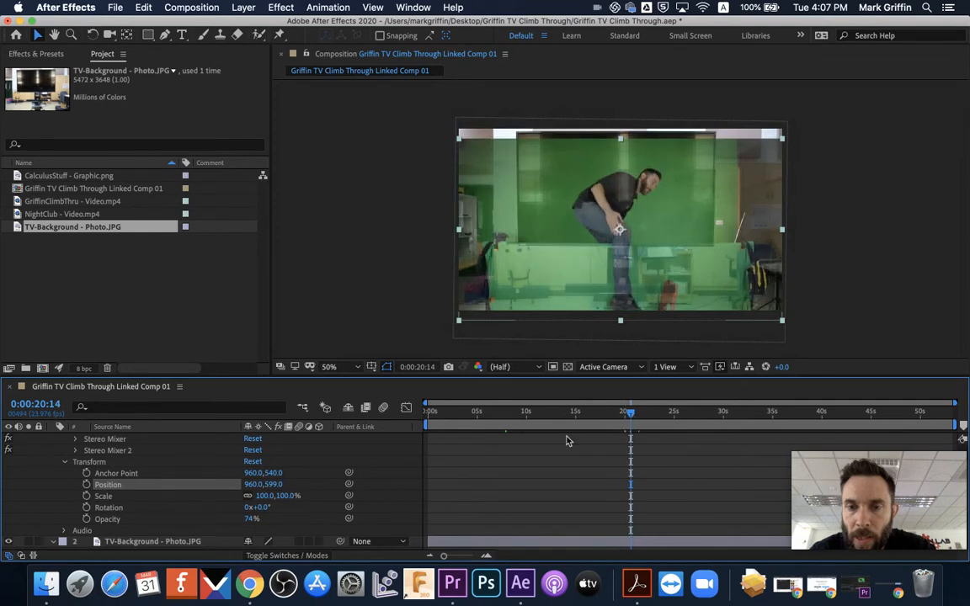
Check the alignment at 100% magnification through the climbing section, and fine-tune the GriffinClimbThru video layer's position to 960, 598.
click(329, 367)
click(342, 264)
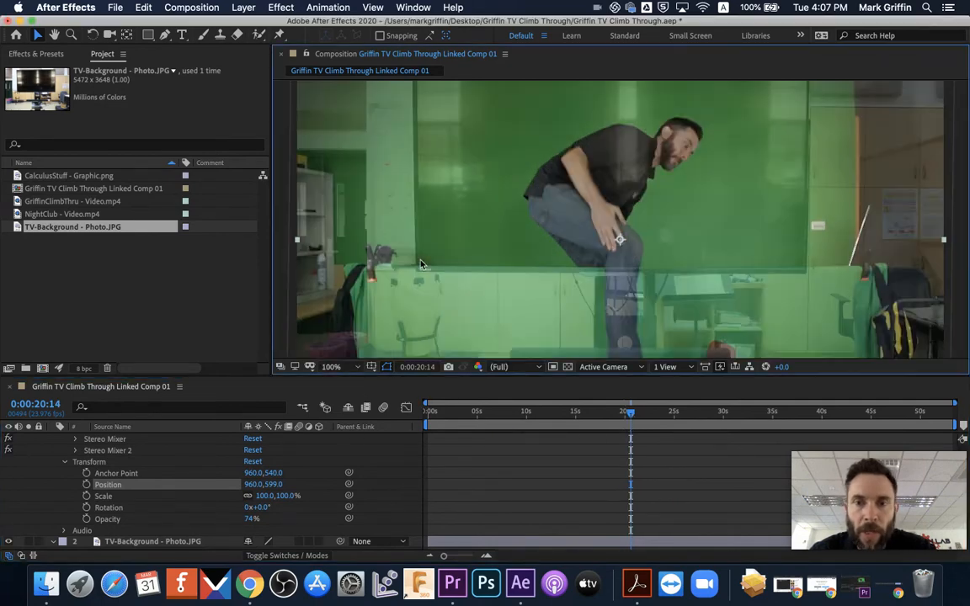
click(661, 414)
click(594, 414)
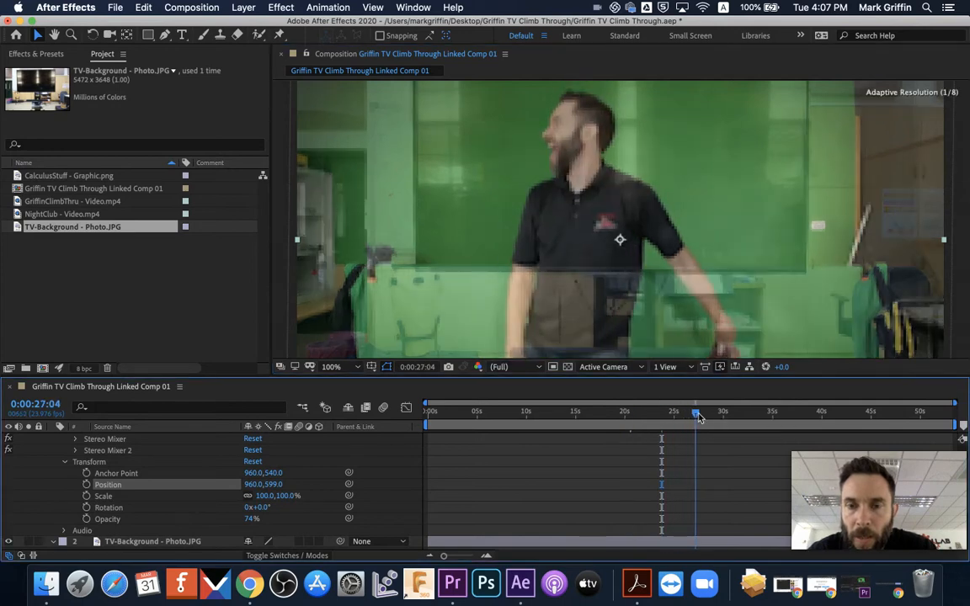
drag(593, 414, 586, 414)
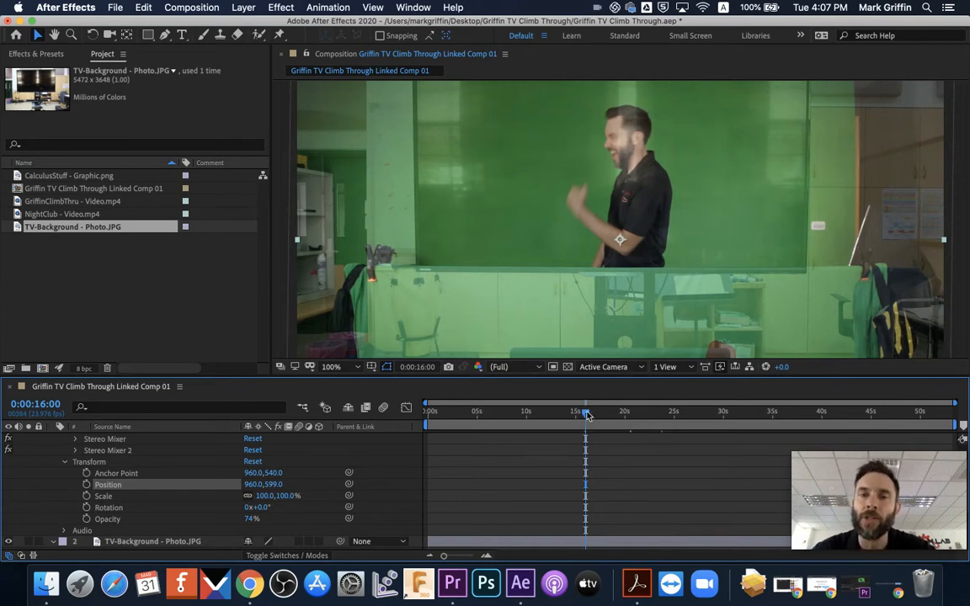
drag(565, 422, 617, 418)
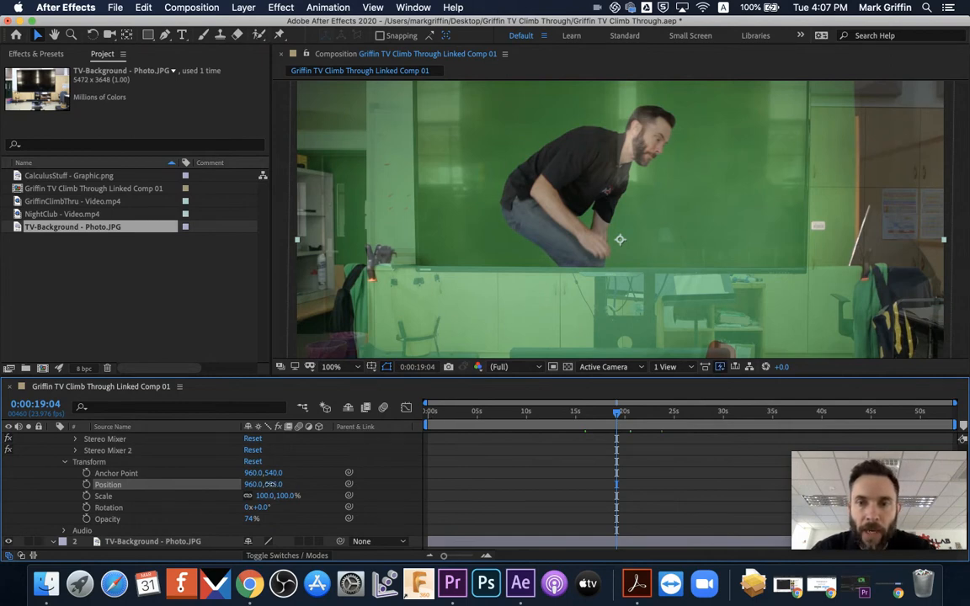
drag(271, 485, 268, 484)
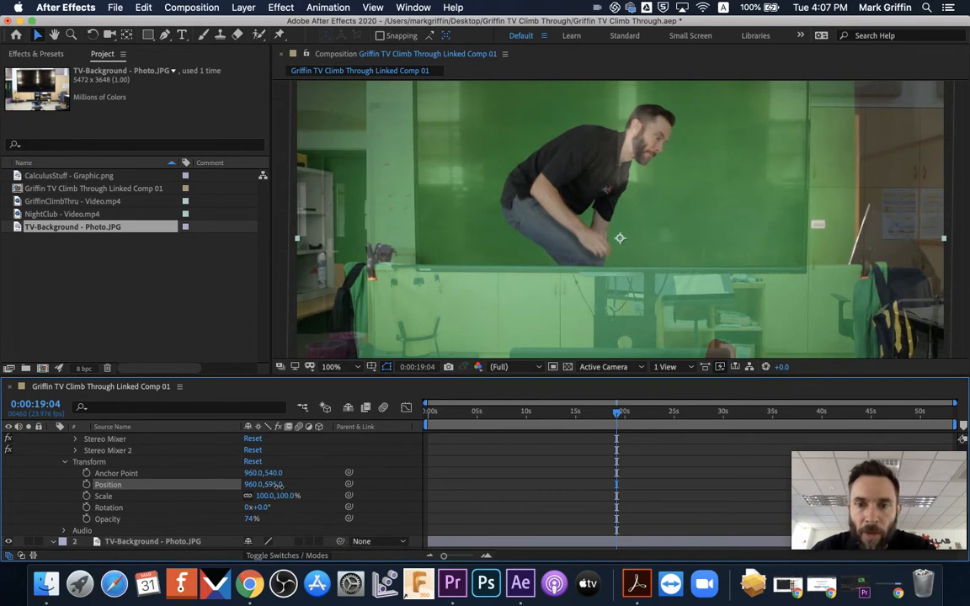
drag(280, 485, 282, 487)
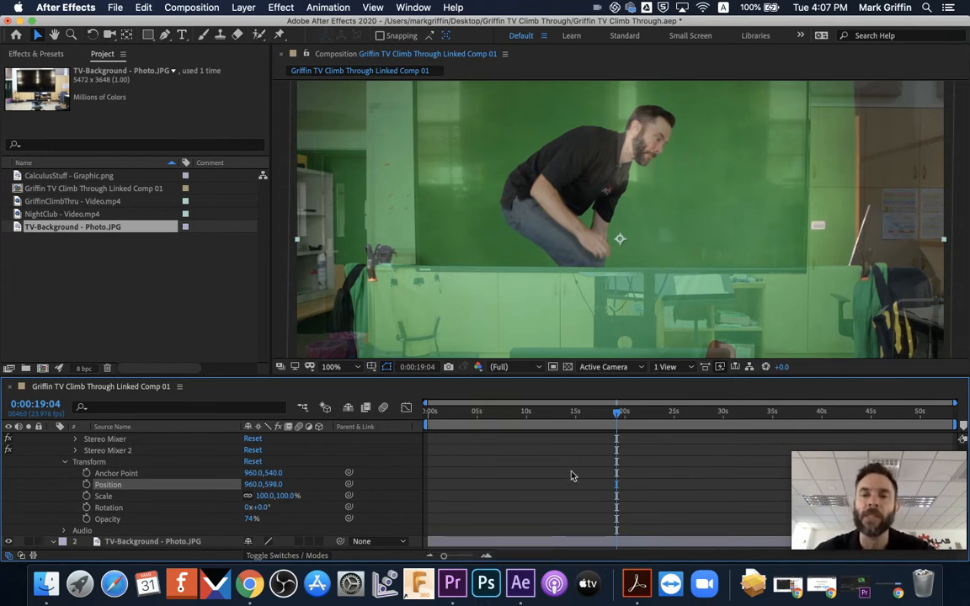
Collapse the video layer's Transform properties and the TV-Background photo layer's properties, and save the project.
click(66, 464)
scroll(64, 421, up, 2)
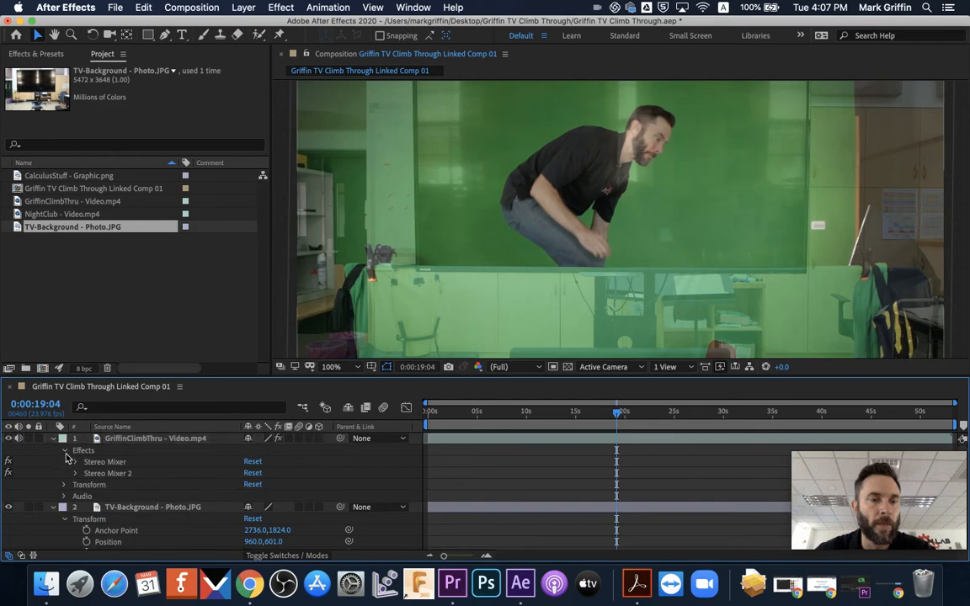
click(52, 508)
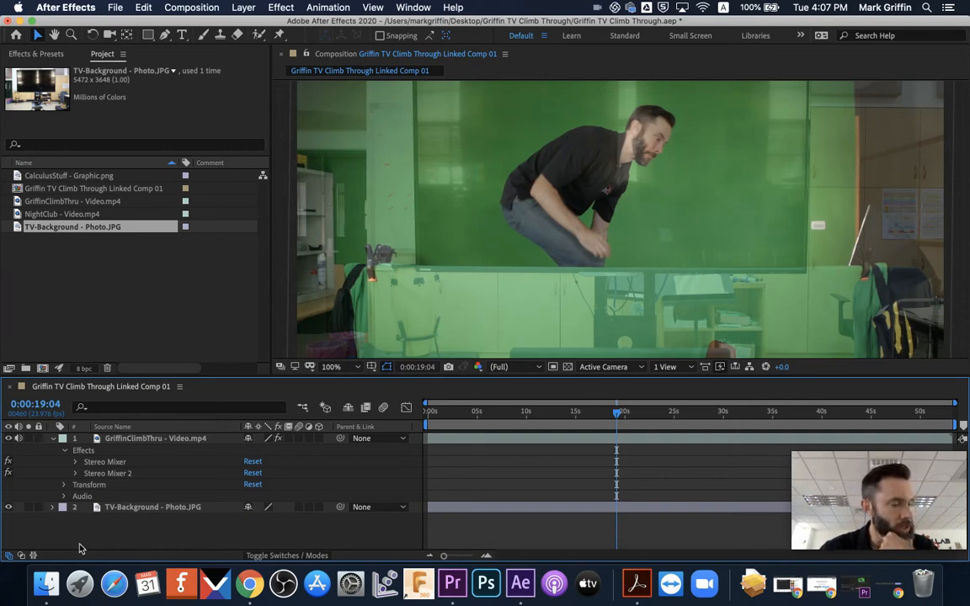
click(116, 8)
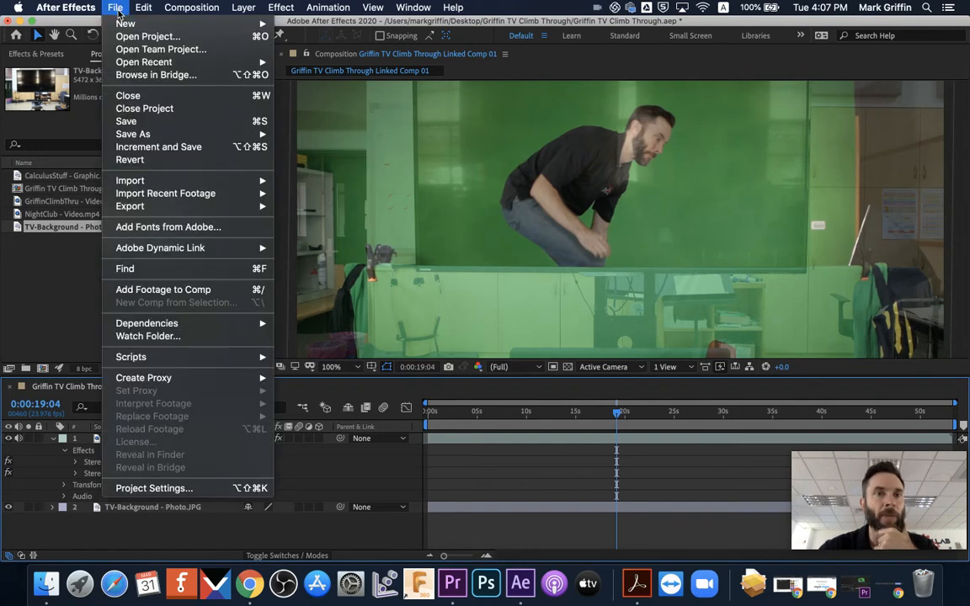
click(140, 123)
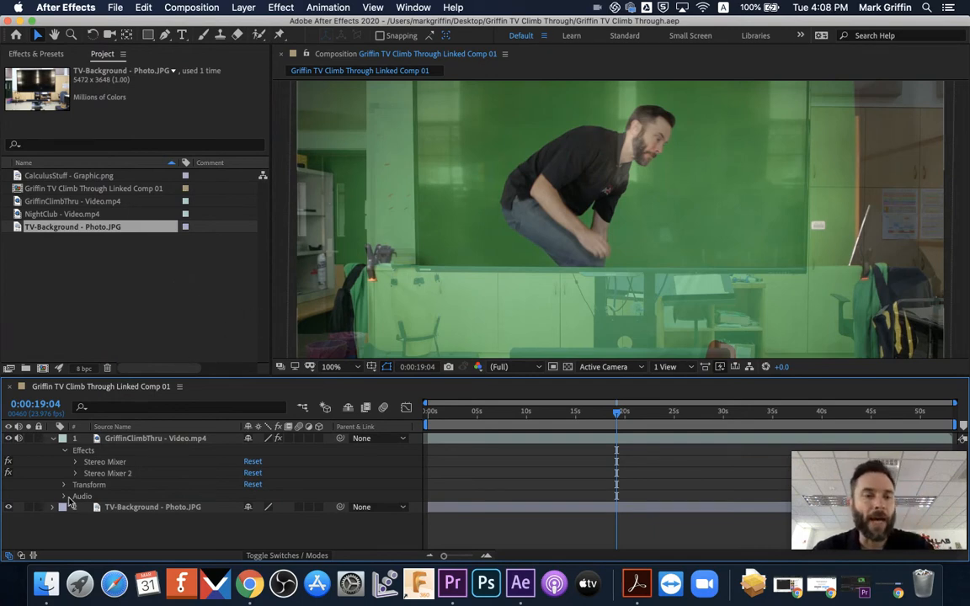
Set the GriffinClimbThru video layer's opacity back to 100%.
click(63, 438)
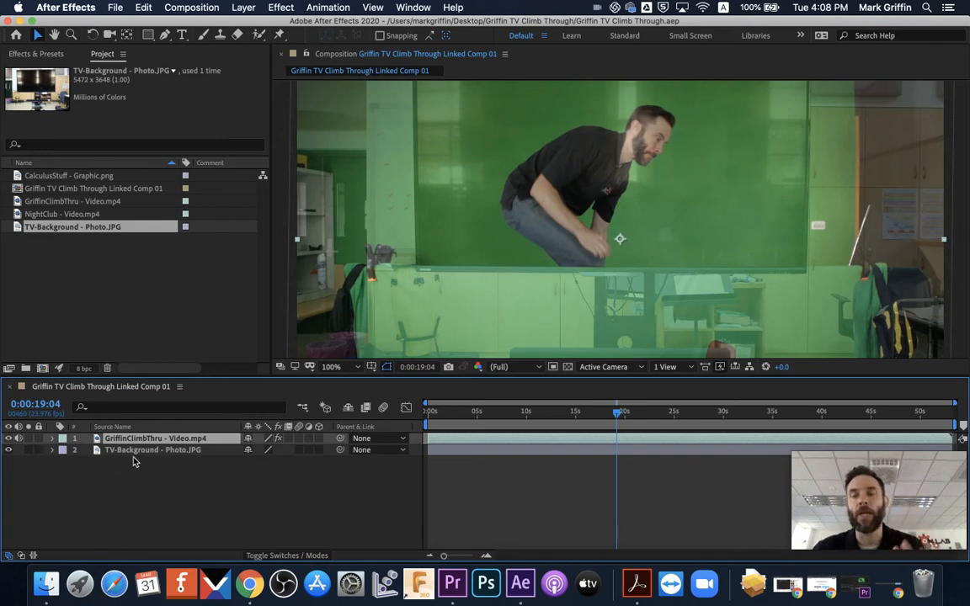
click(52, 439)
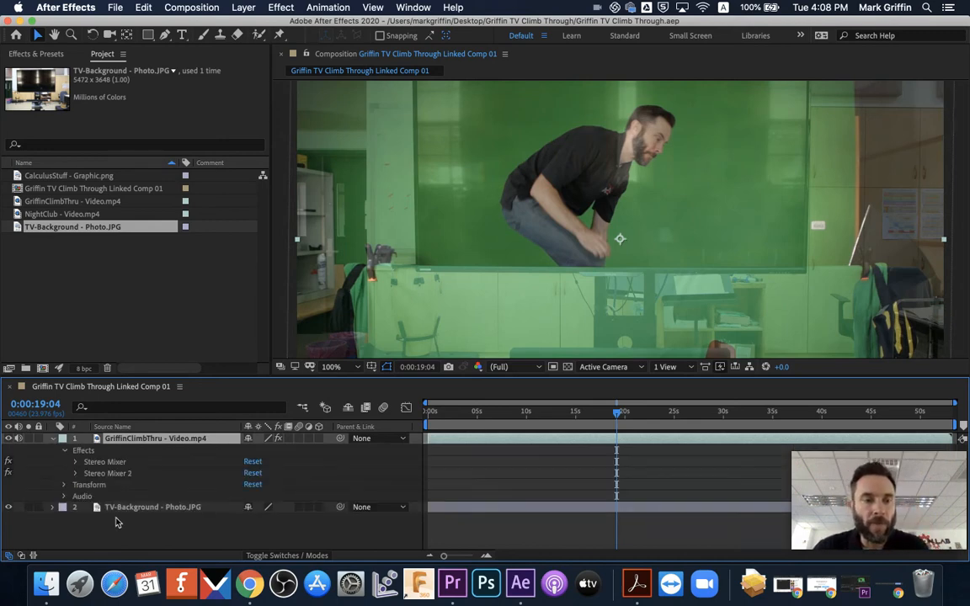
click(64, 485)
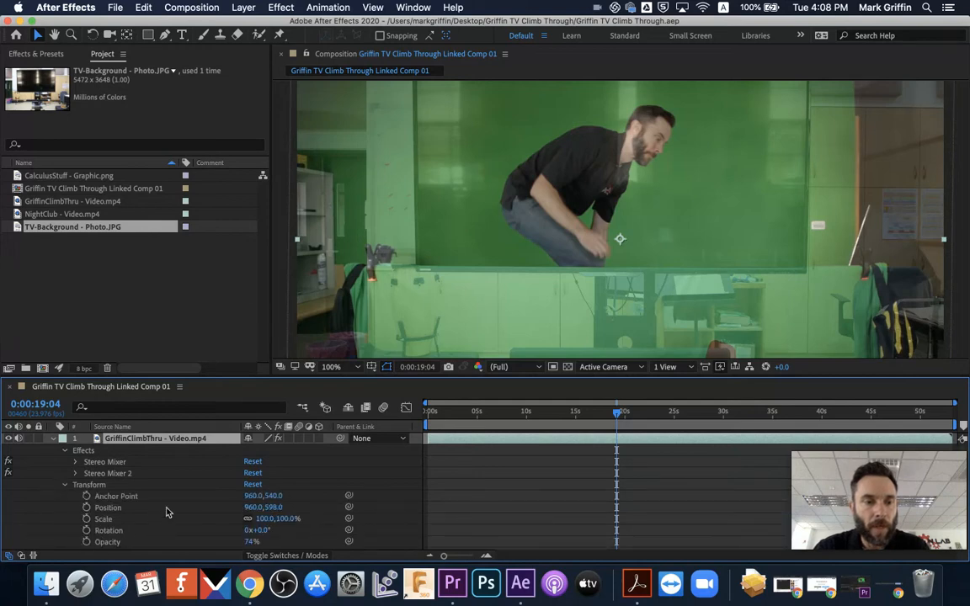
scroll(166, 512, down, 1)
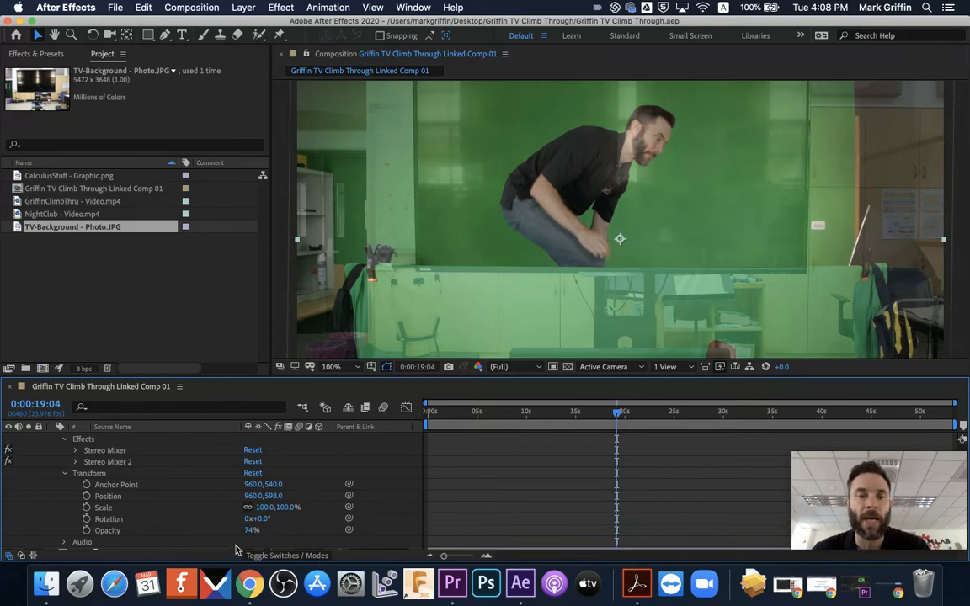
drag(252, 530, 295, 532)
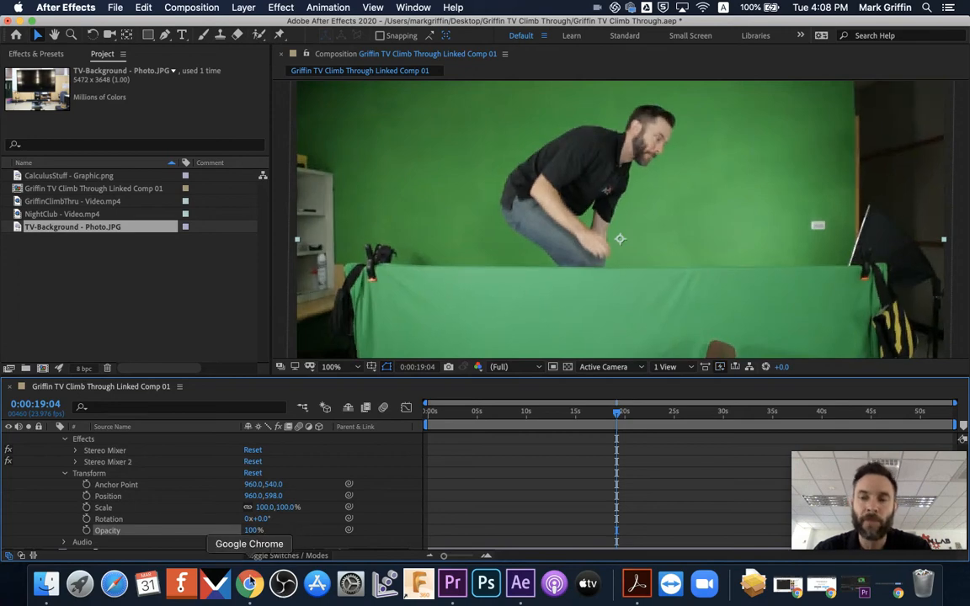
Collapse the GriffinClimbThru video layer's Transform properties, then duplicate the layer and hide the upper copy.
click(64, 473)
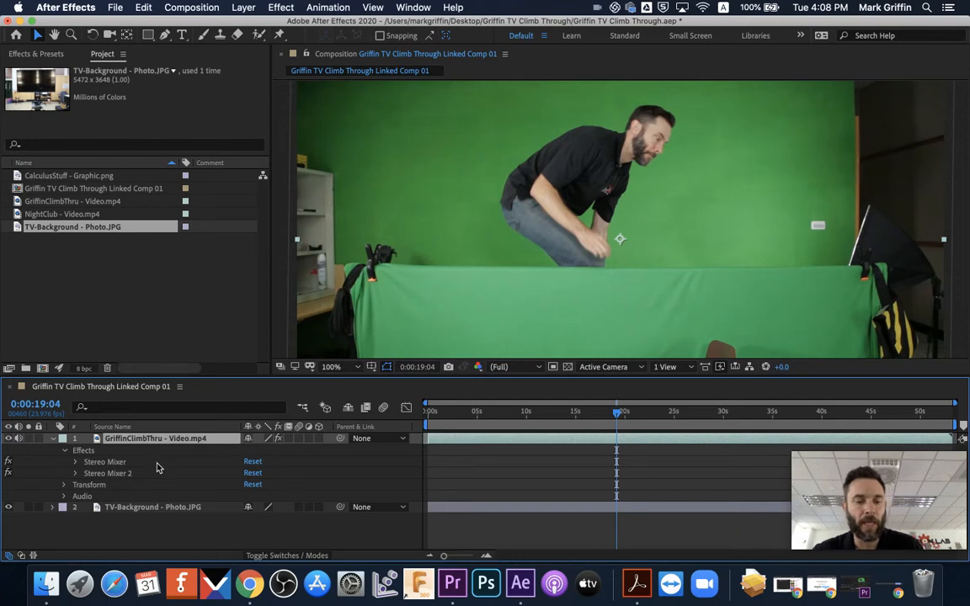
key(super+d)
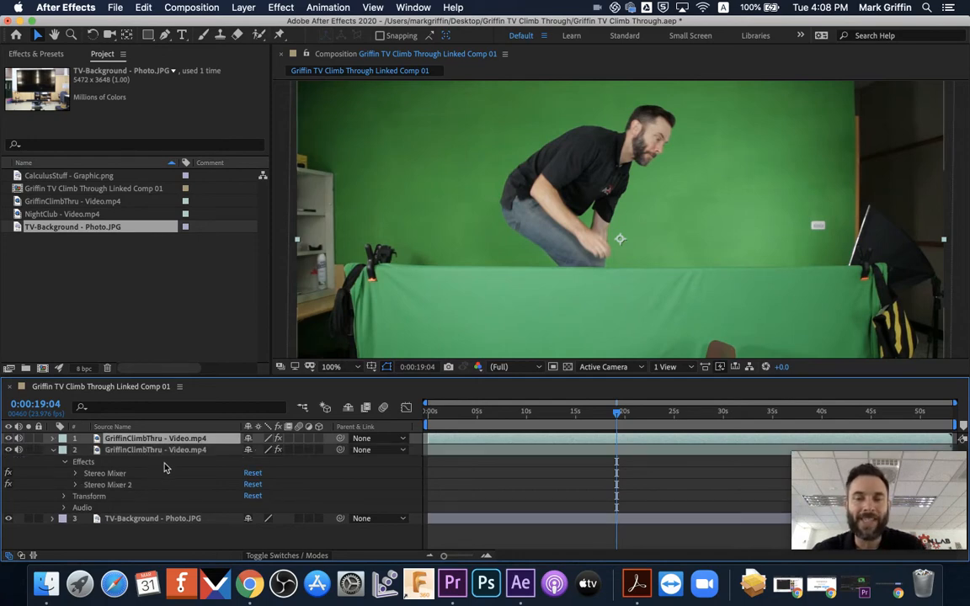
click(160, 451)
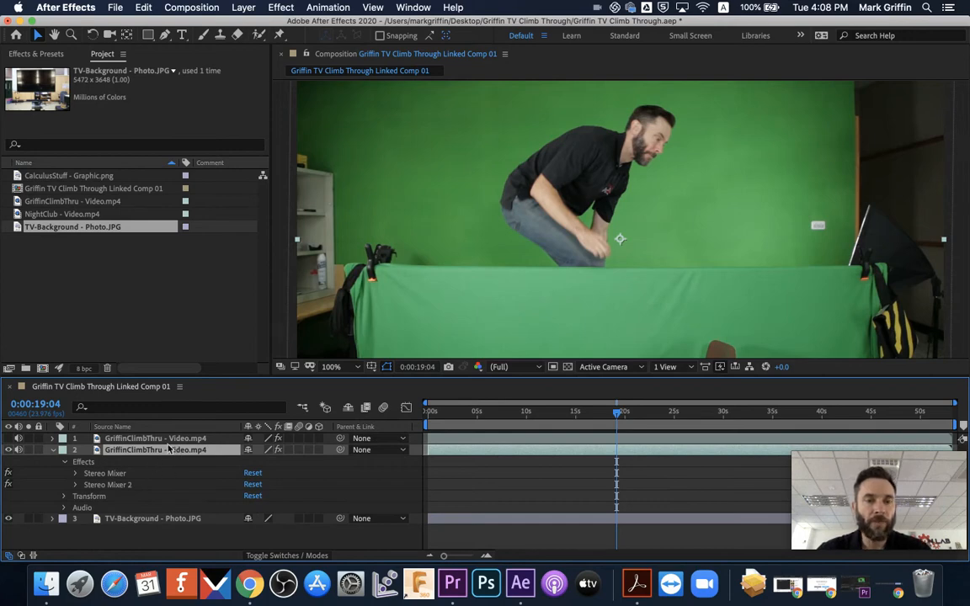
Rename the lower GriffinClimbThru video layer as "GriffinClimbThru - Video - TV Mask".
click(333, 366)
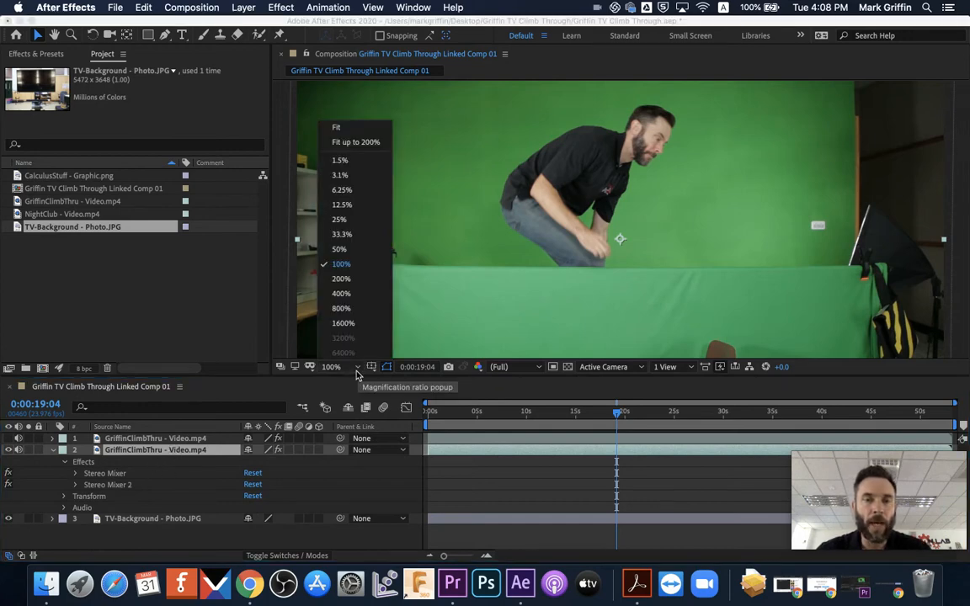
click(357, 251)
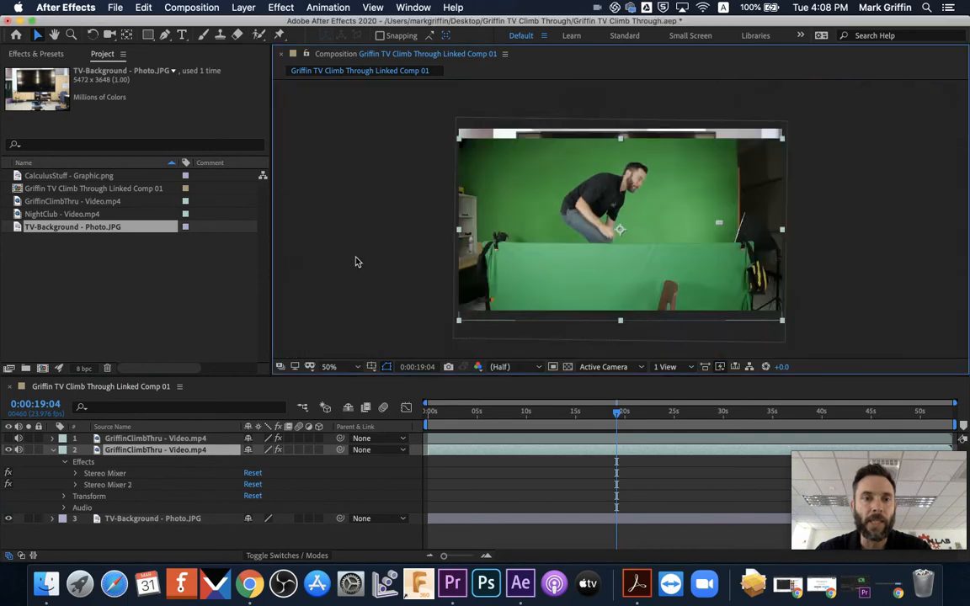
right_click(212, 452)
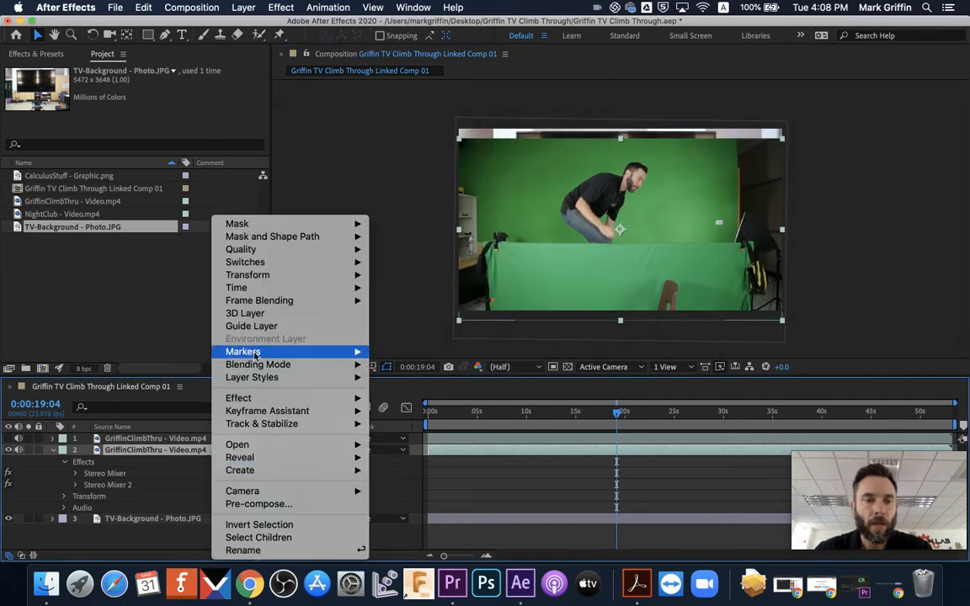
click(253, 550)
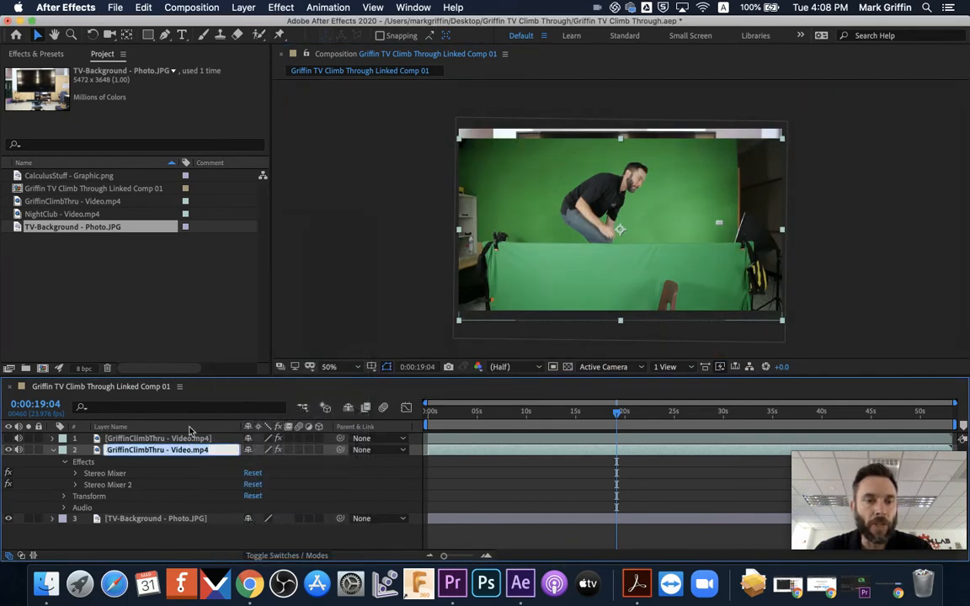
click(210, 451)
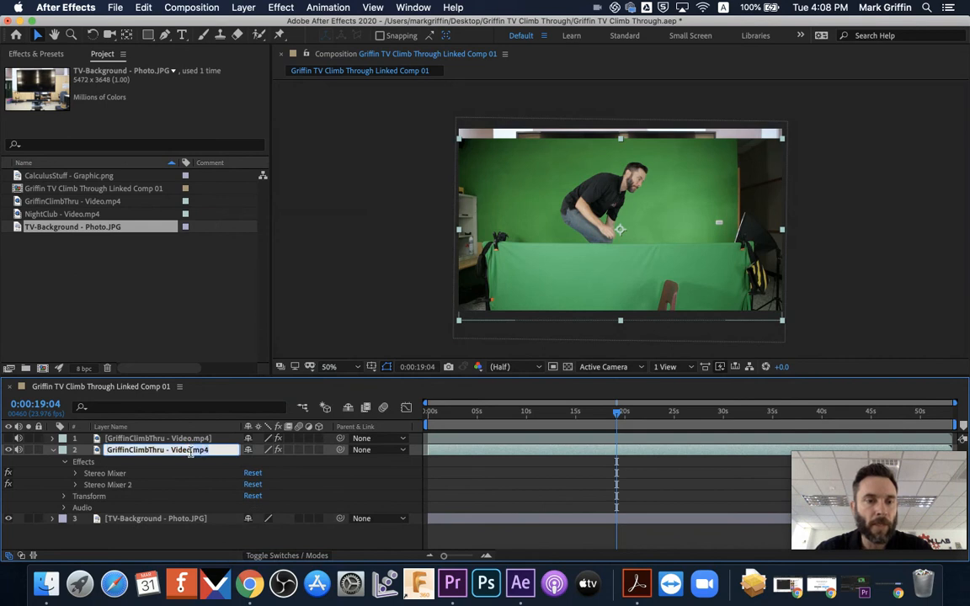
key(BackSpace)
key(BackSpace)
key(BackSpace)
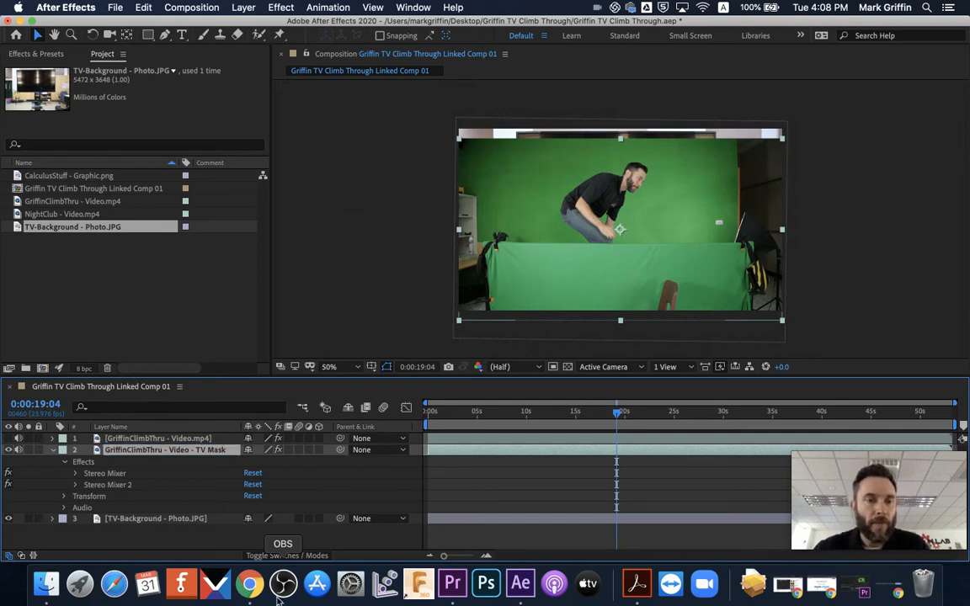
Rename the upper GriffinClimbThru video layer as "GriffinClimbThru - Video Bottom Mask".
click(204, 439)
double_click(203, 439)
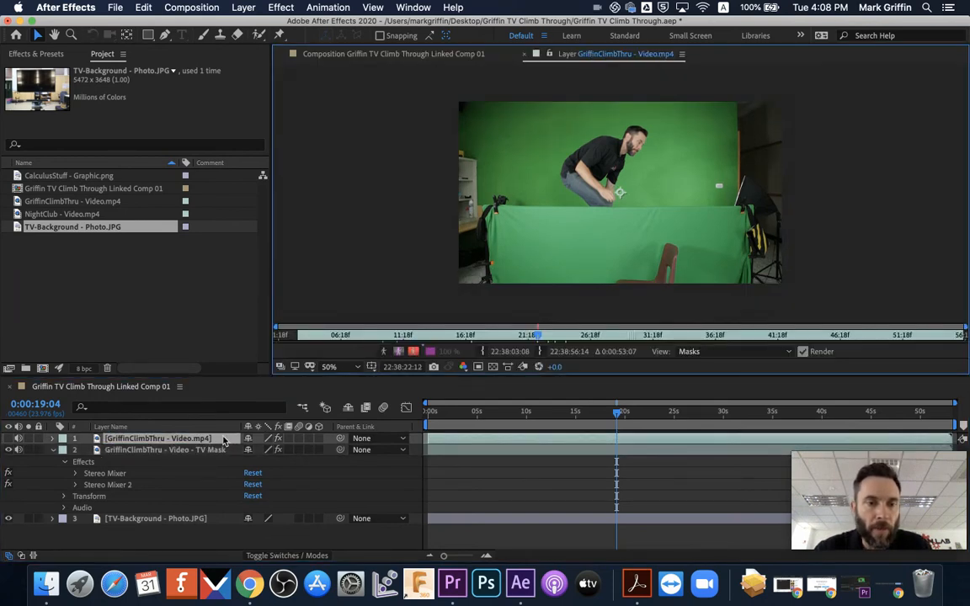
right_click(223, 440)
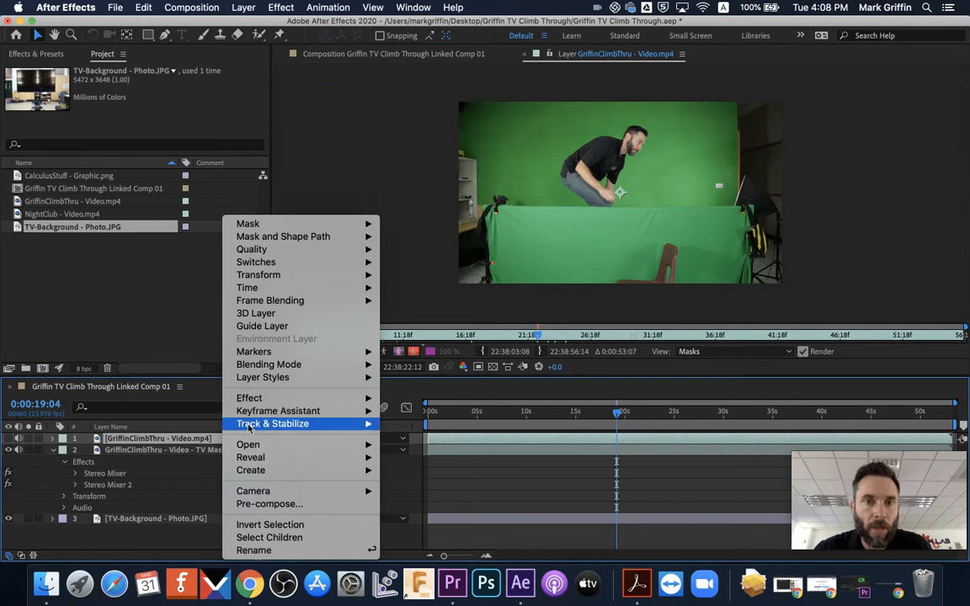
click(245, 550)
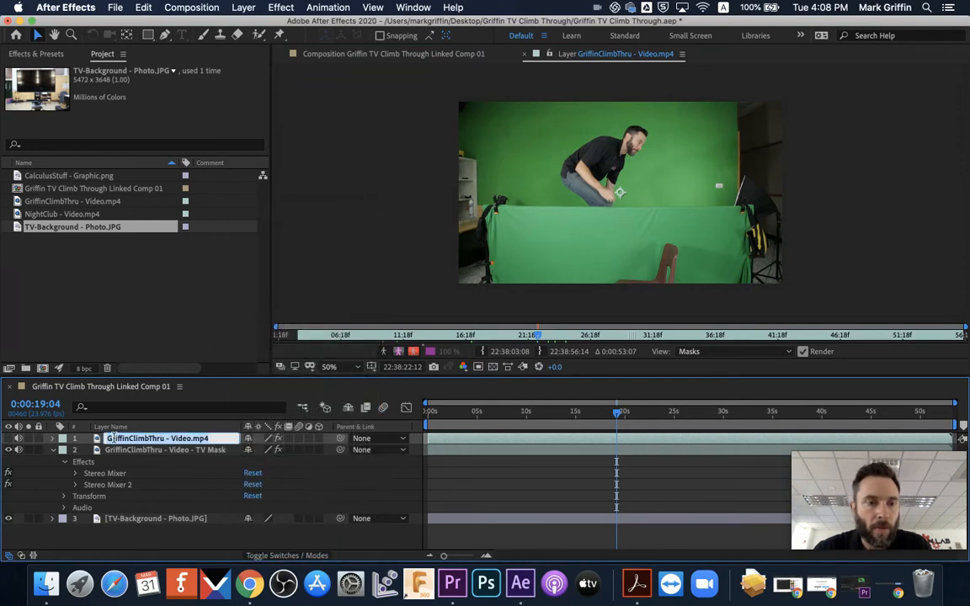
click(217, 439)
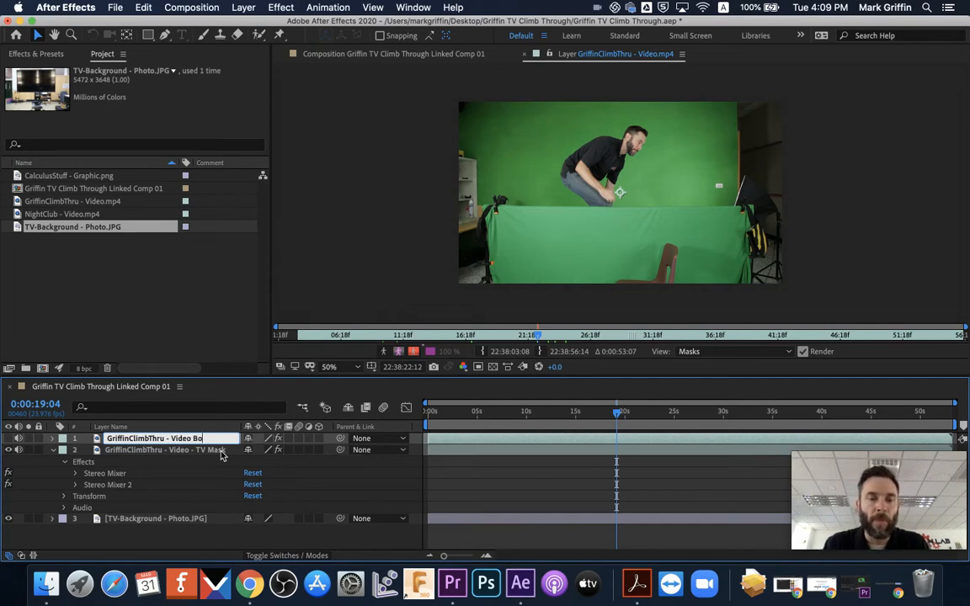
text(Bottom Mask)
key(Return)
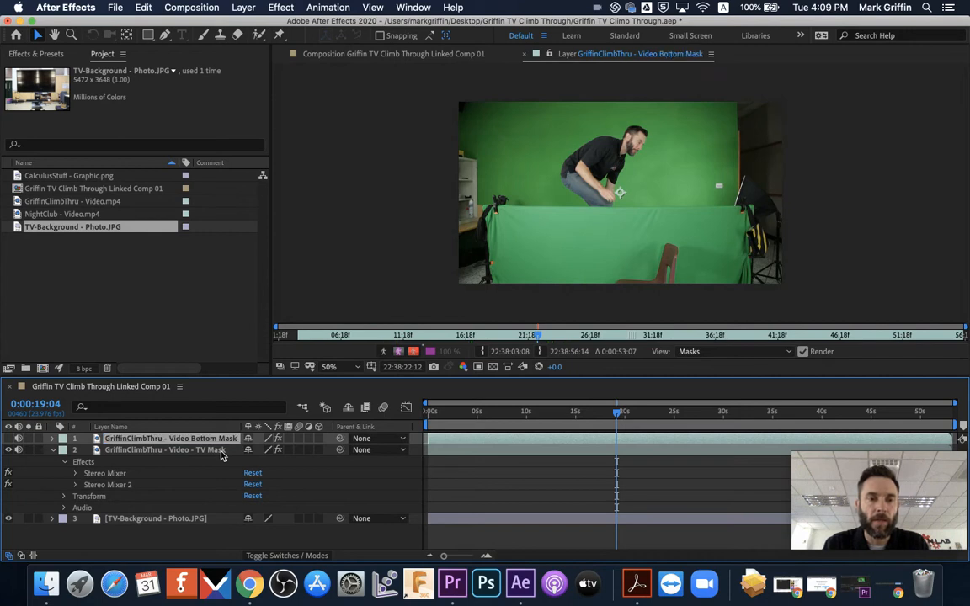
Draw a closed four-point Pen mask on the TV Mask layer in the composition view, roughly following the TV screen.
click(162, 450)
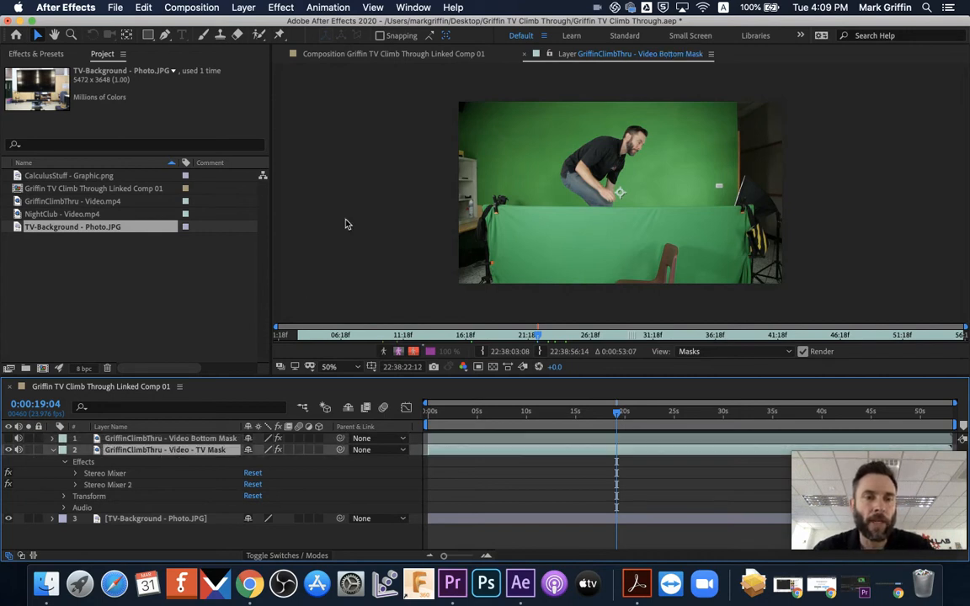
click(525, 55)
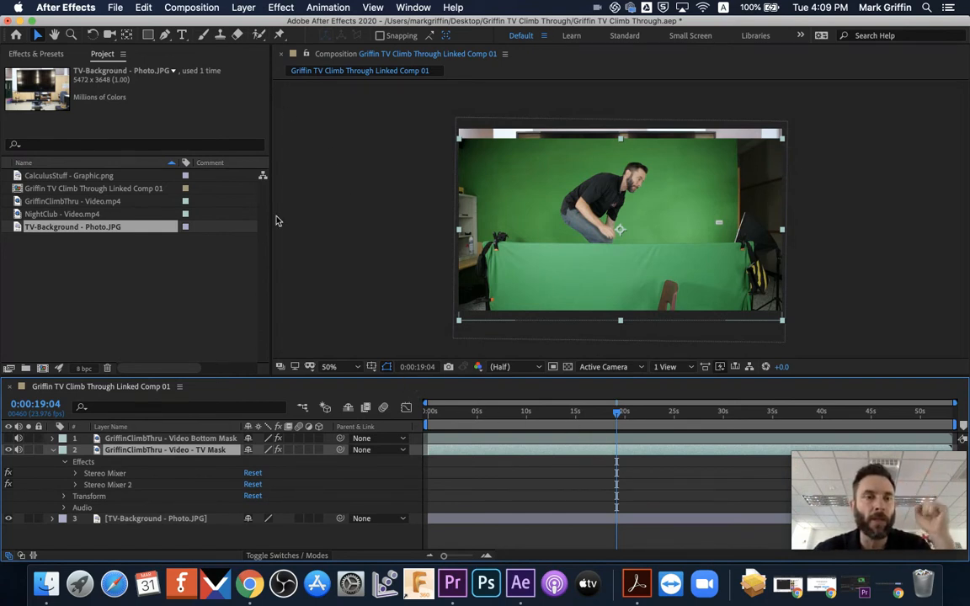
click(166, 36)
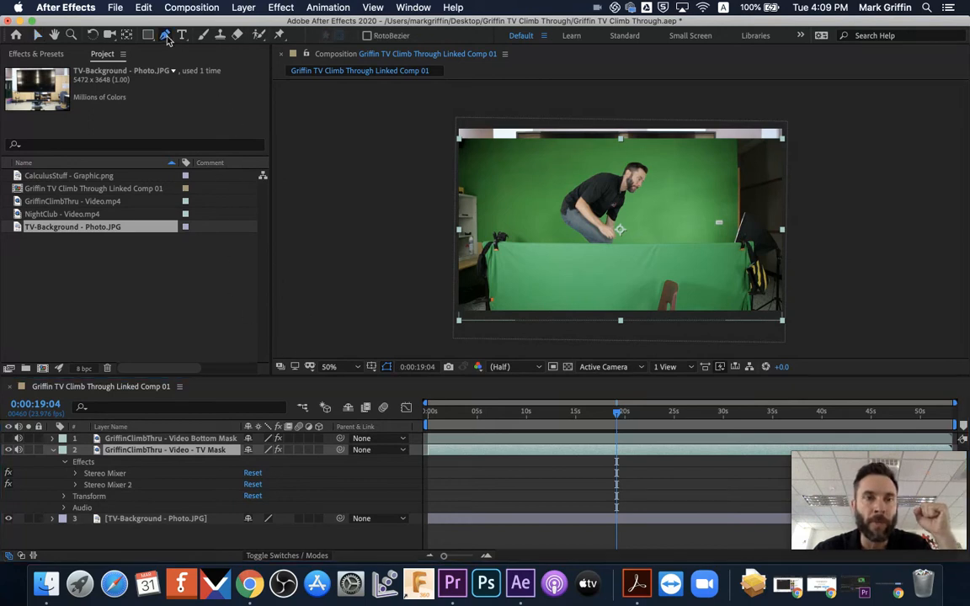
click(518, 135)
click(712, 135)
click(712, 224)
click(523, 227)
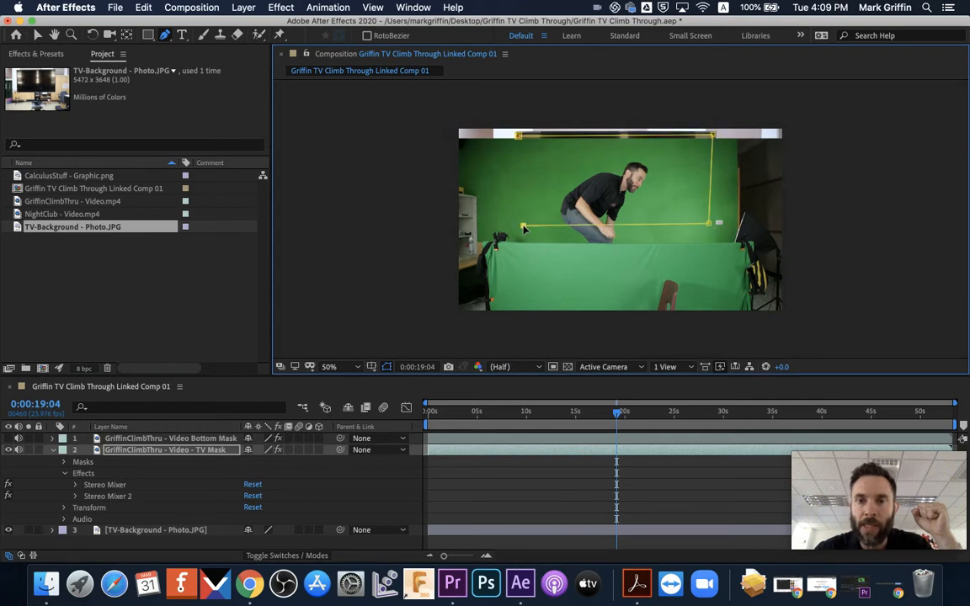
click(519, 135)
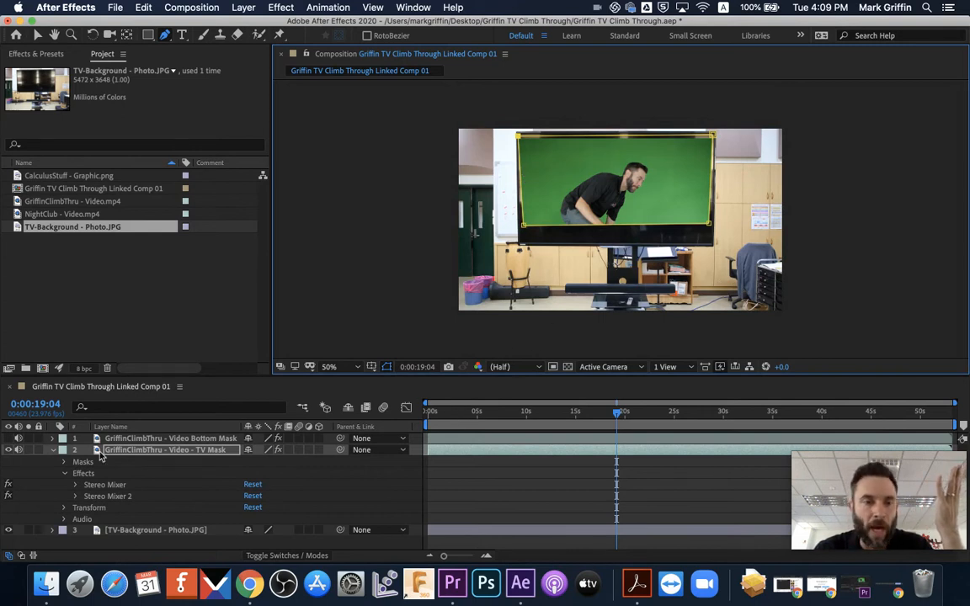
At 100% magnification, move the mask's two lower points down to the bottom corners of the TV screen.
click(334, 367)
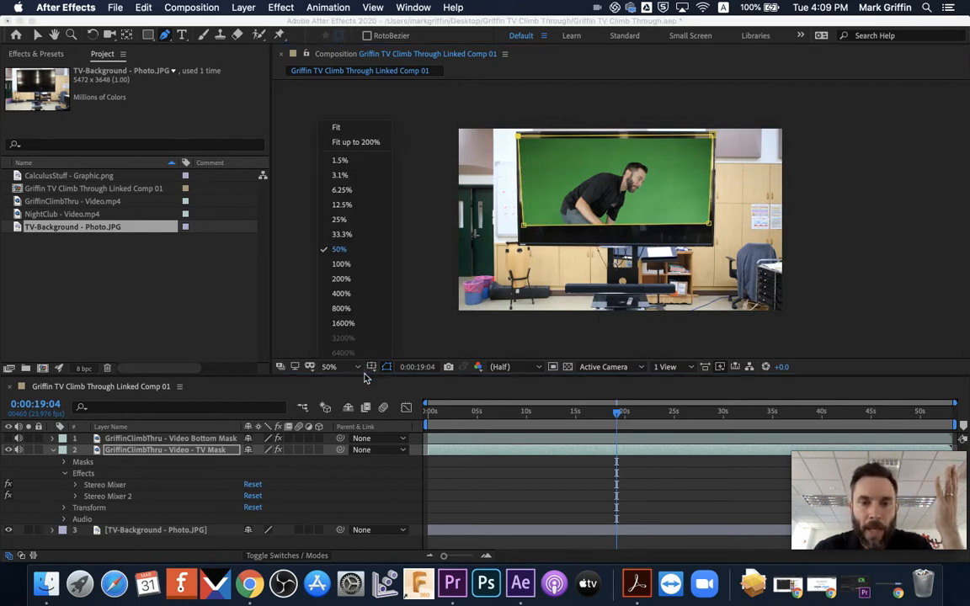
click(341, 264)
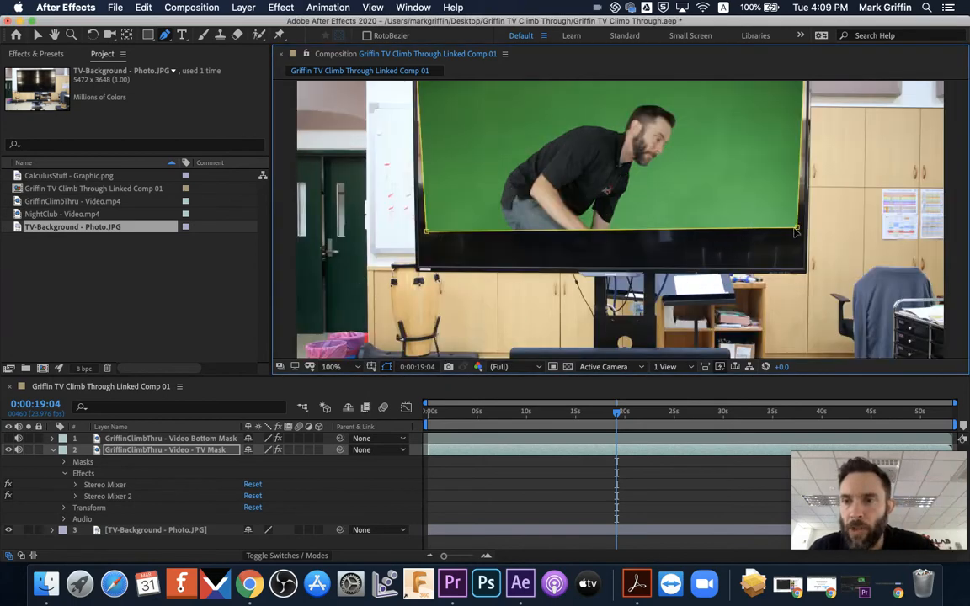
drag(800, 246, 800, 270)
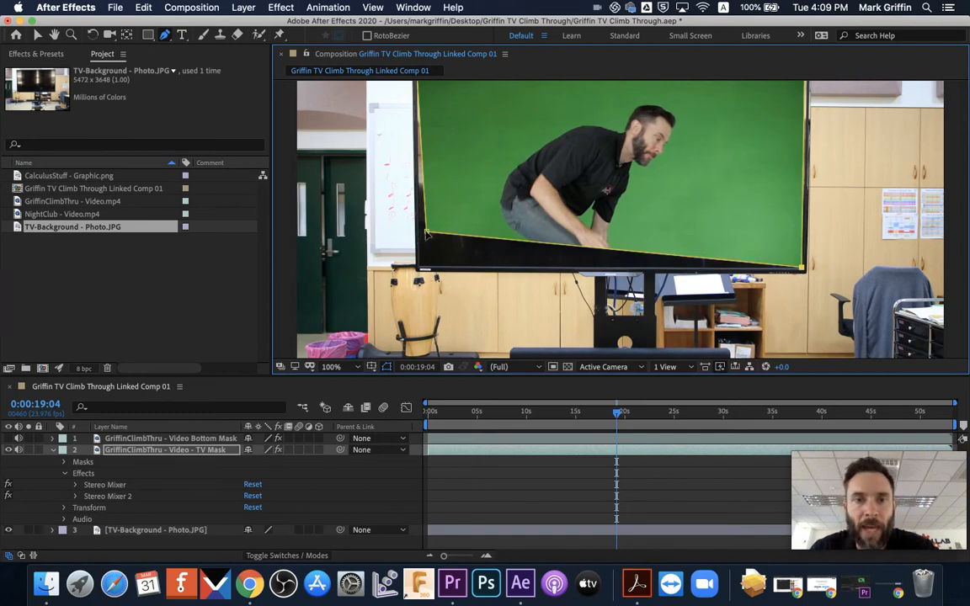
drag(426, 231, 421, 266)
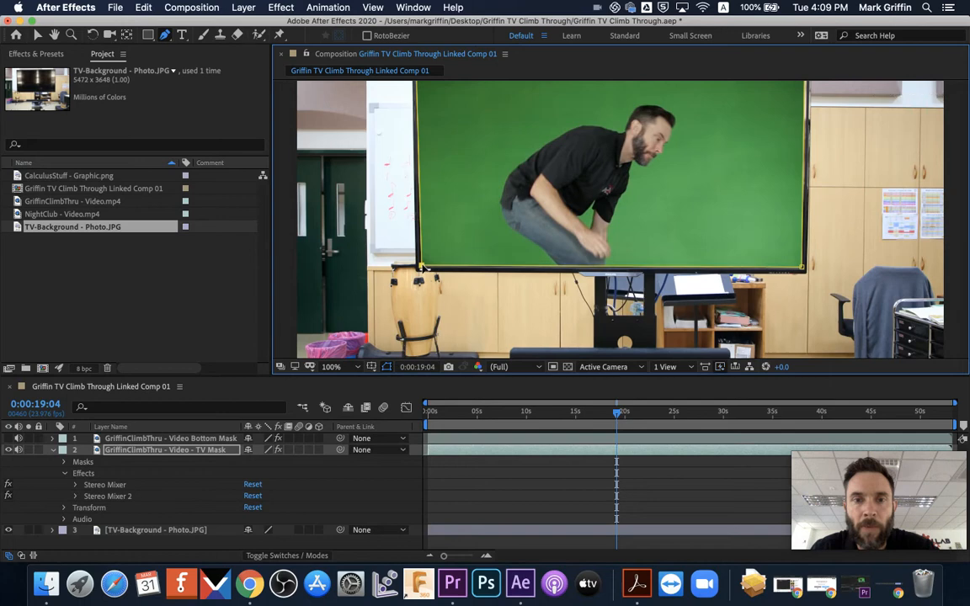
Fine-tune the mask's two upper points to fit the top corners of the TV screen.
key(h)
drag(637, 214, 626, 310)
key(g)
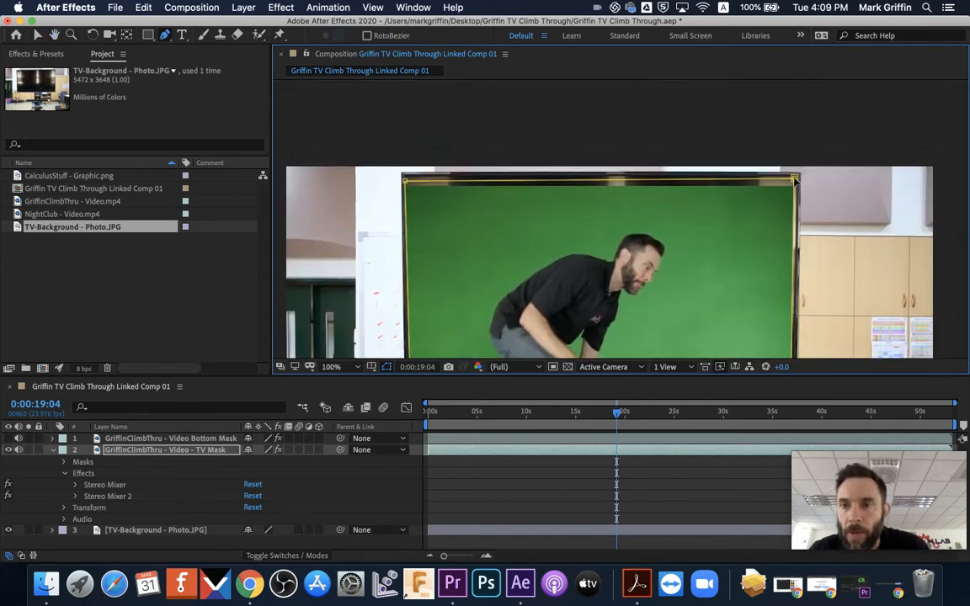
drag(795, 178, 797, 176)
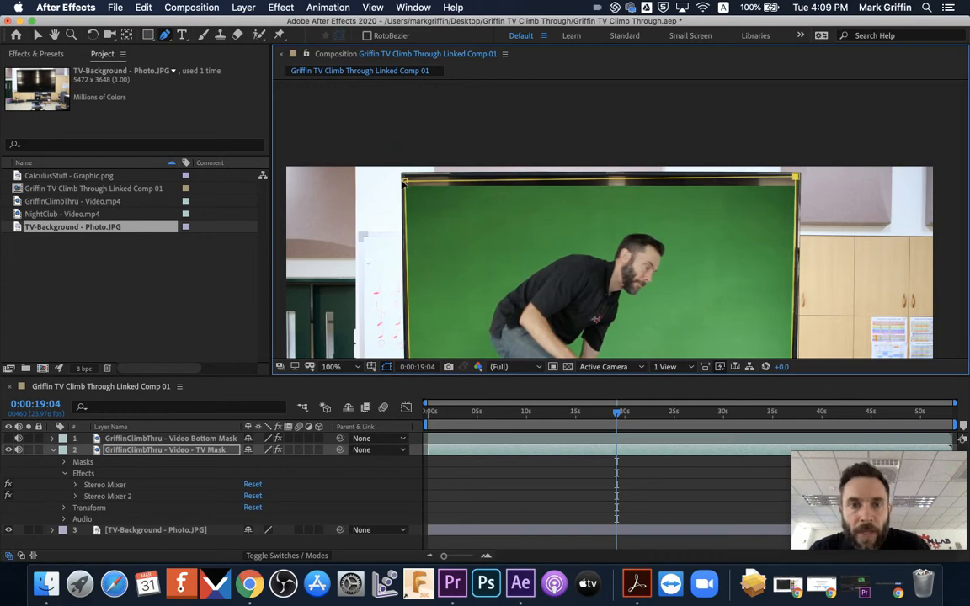
drag(405, 182, 406, 179)
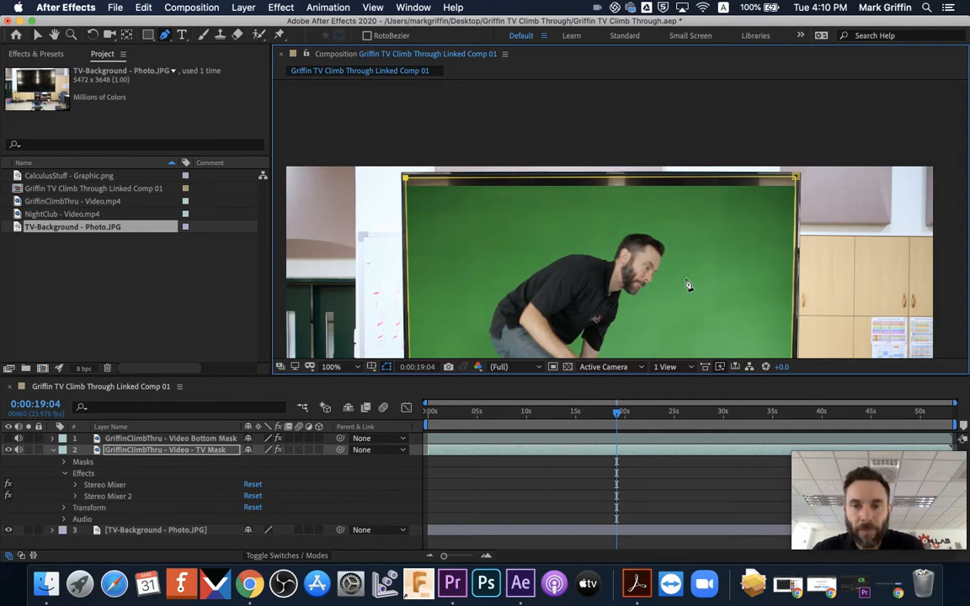
scroll(670, 252, down, 3)
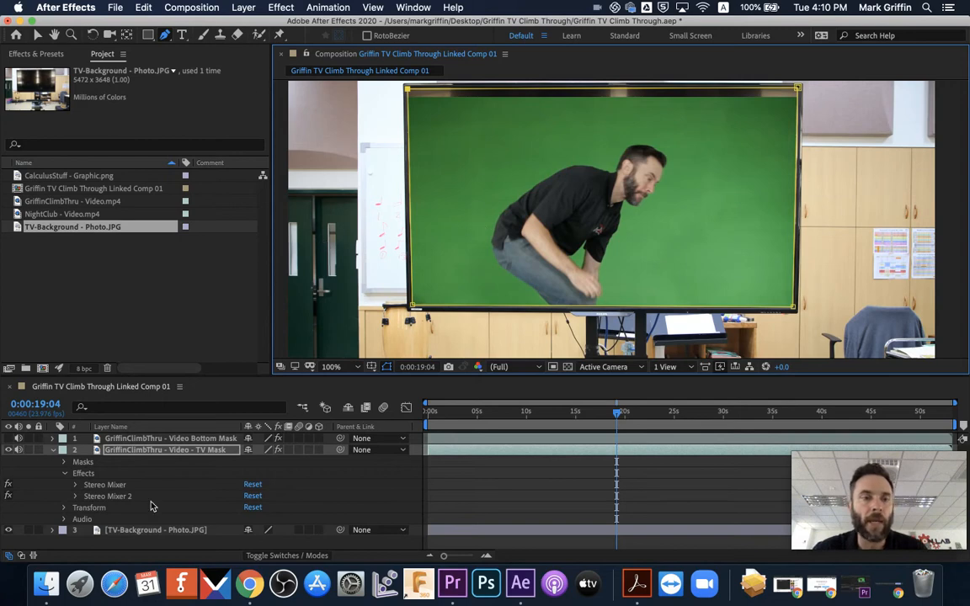
Apply the Keylight (1.2) keying effect to the TV Mask layer.
click(130, 454)
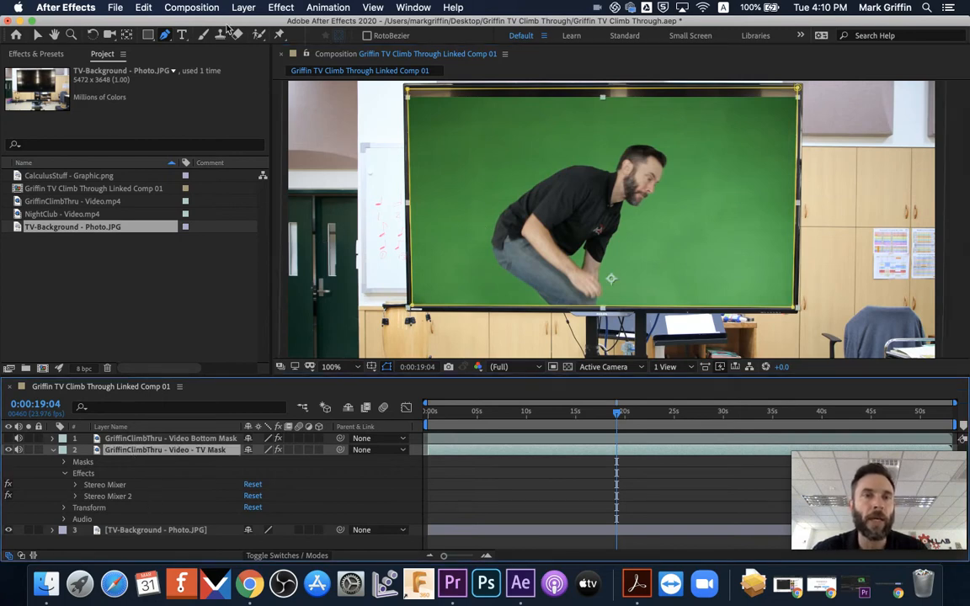
click(280, 9)
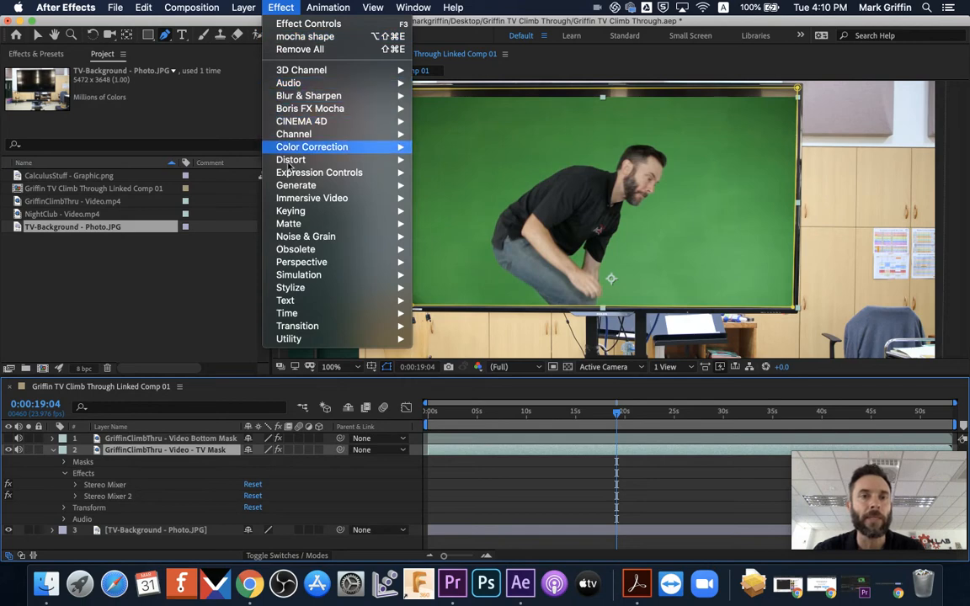
mouse_move(299, 216)
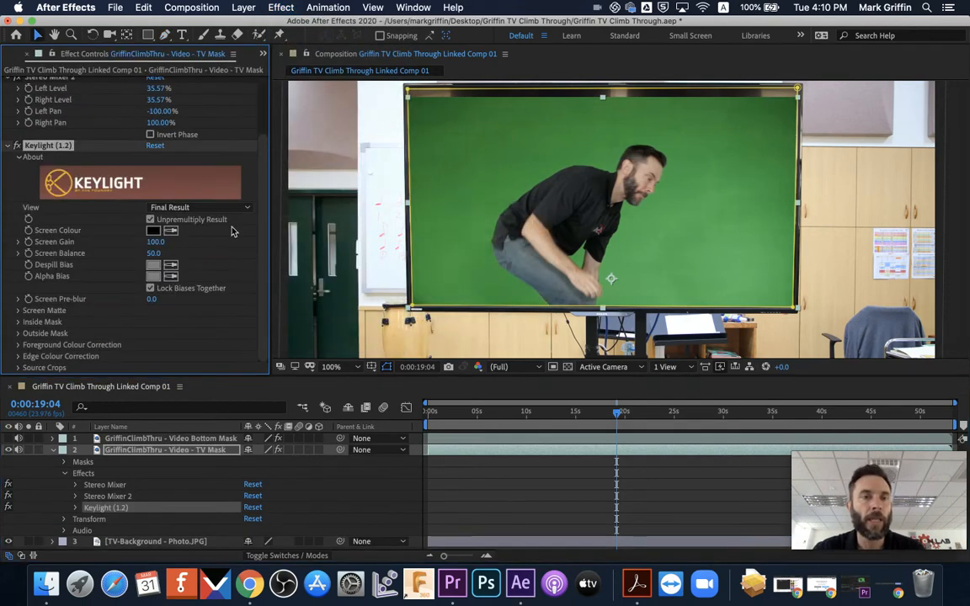
Sample the green backdrop beside the actor as Keylight's Screen Colour and set the effect's view to Screen Matte.
click(172, 230)
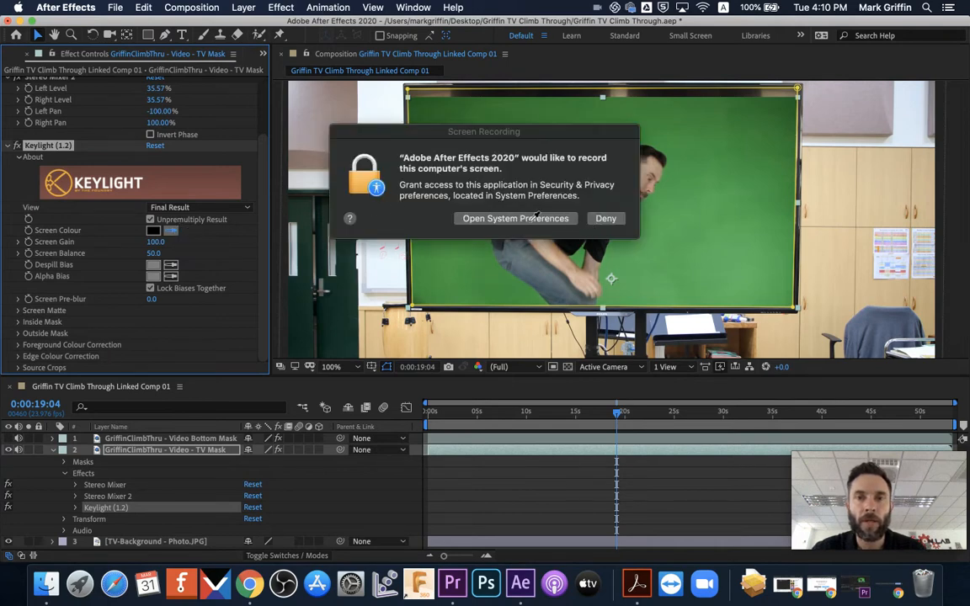
click(605, 218)
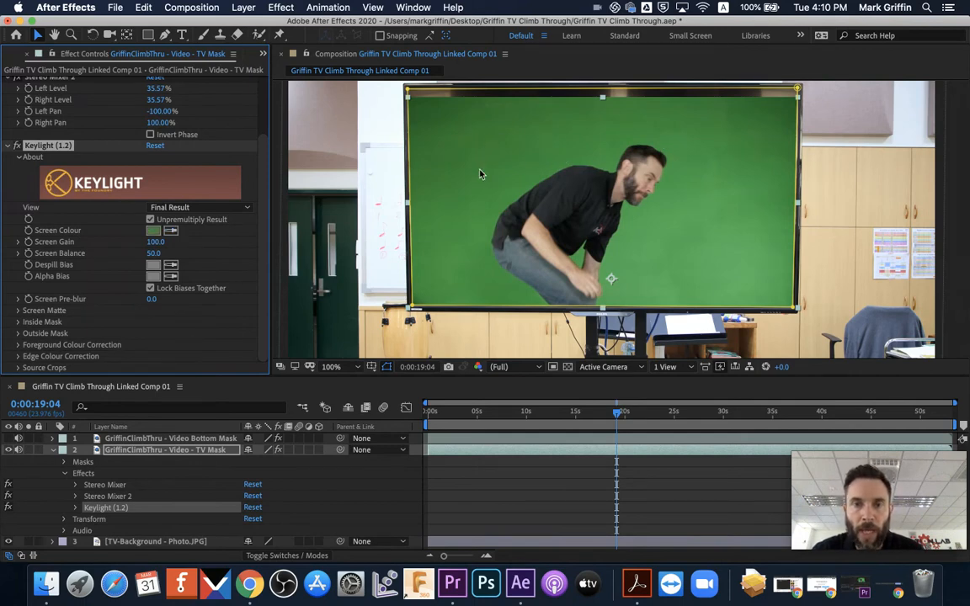
click(431, 152)
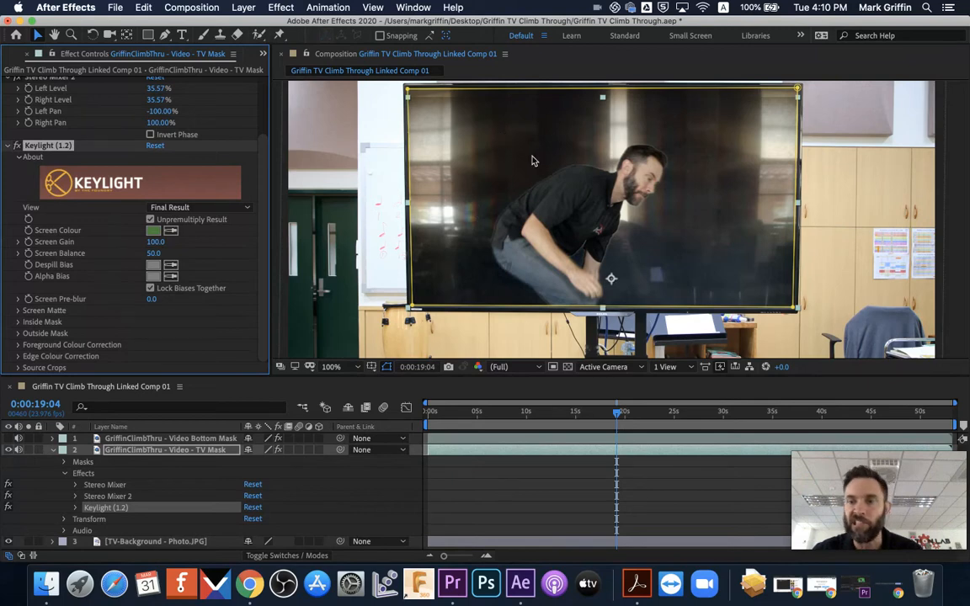
click(248, 208)
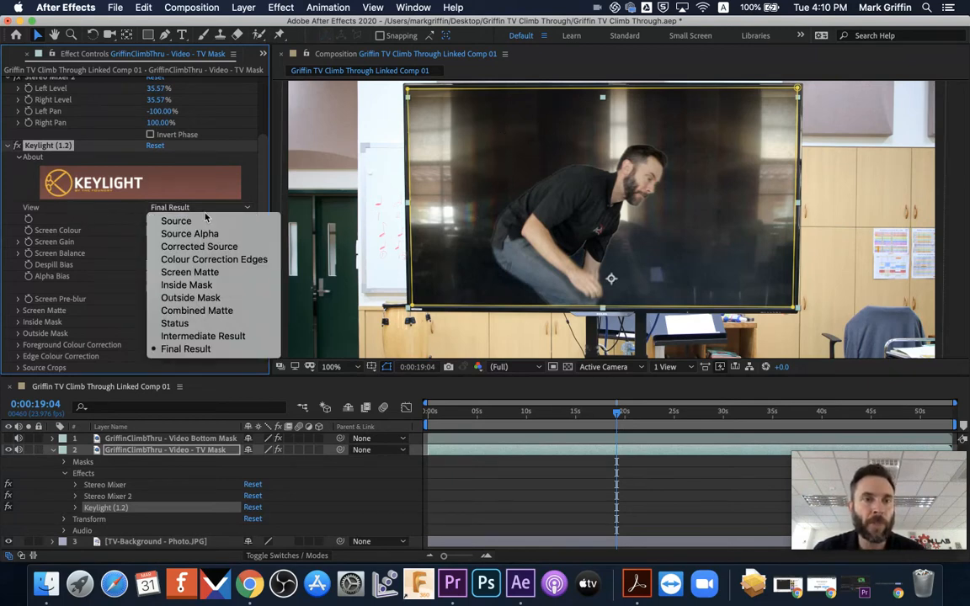
click(198, 272)
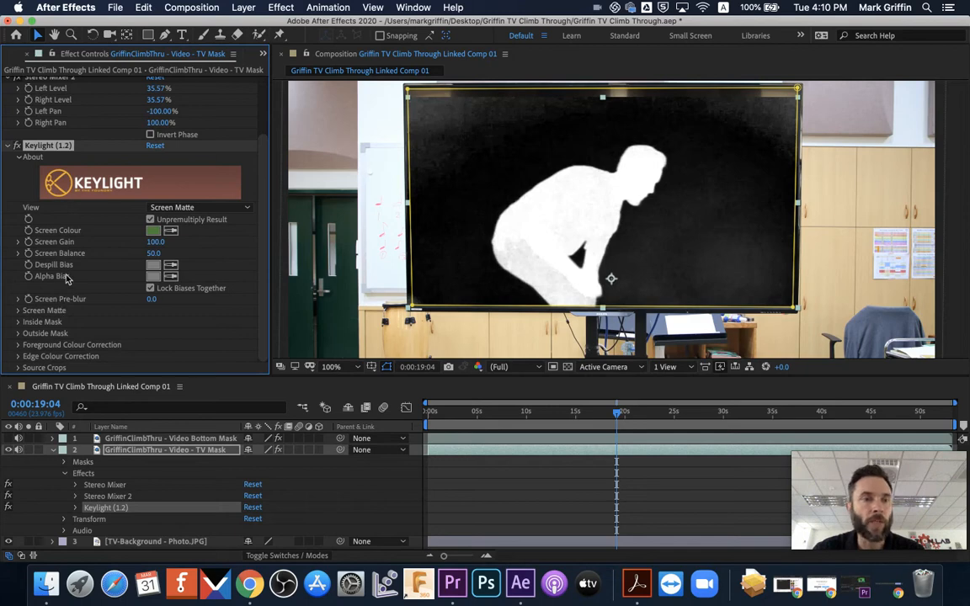
Set Keylight's Screen Matte Clip Black to 26 and Clip White to 86 on the TV Mask layer, and return its view to Final Result.
click(18, 311)
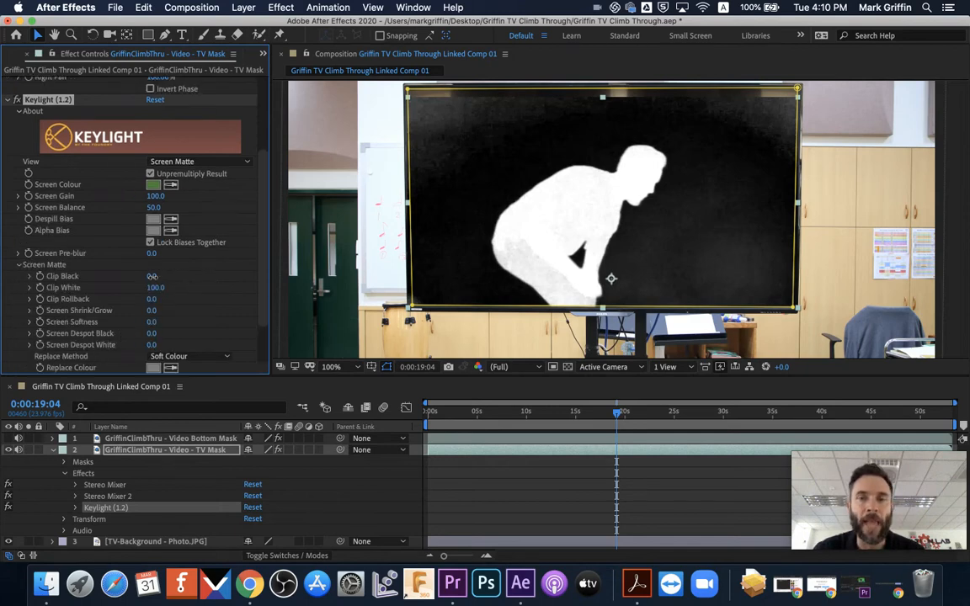
mouse_move(154, 276)
mouse_down()
mouse_move(171, 278)
mouse_move(140, 259)
mouse_move(148, 284)
mouse_up()
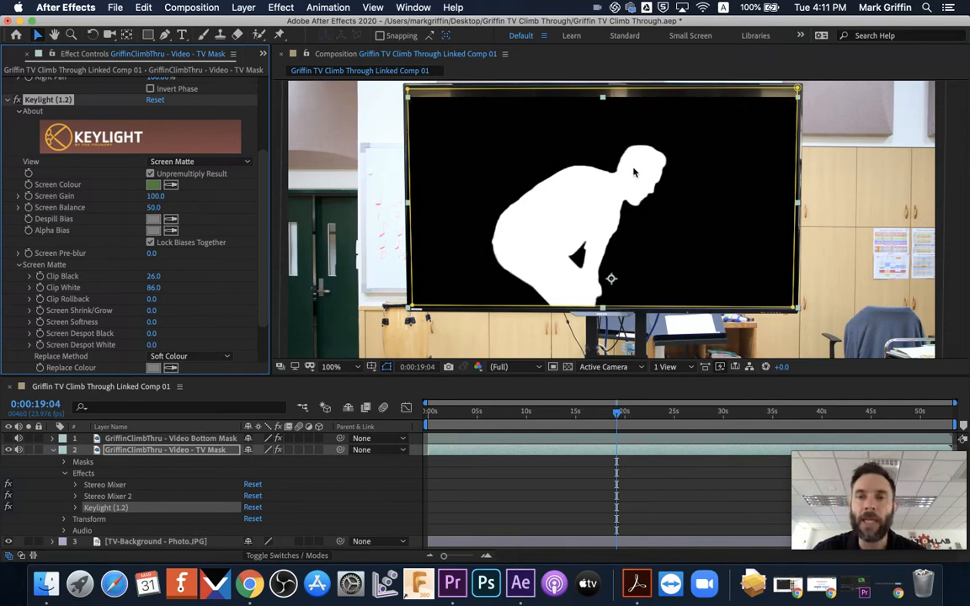
click(248, 166)
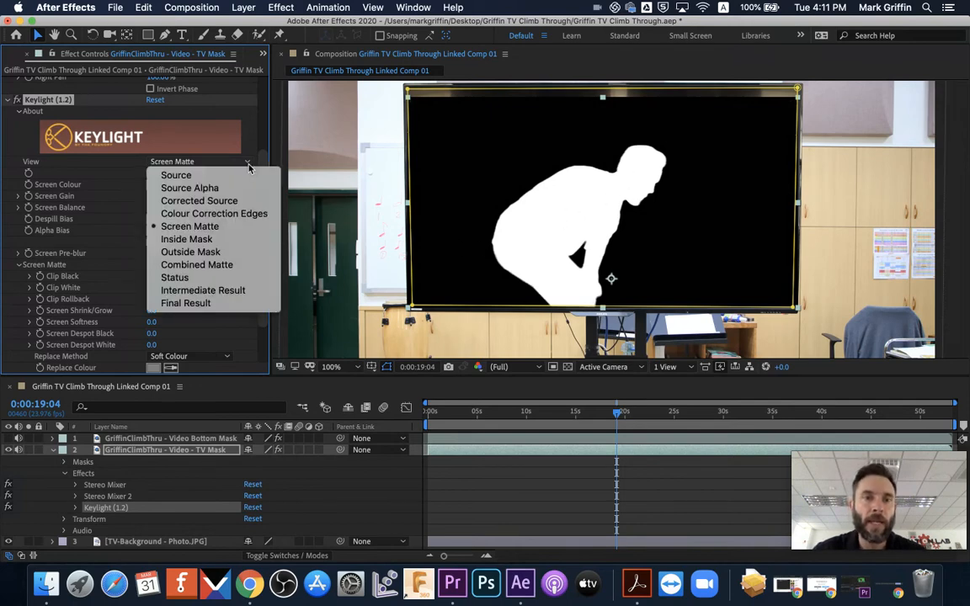
click(209, 303)
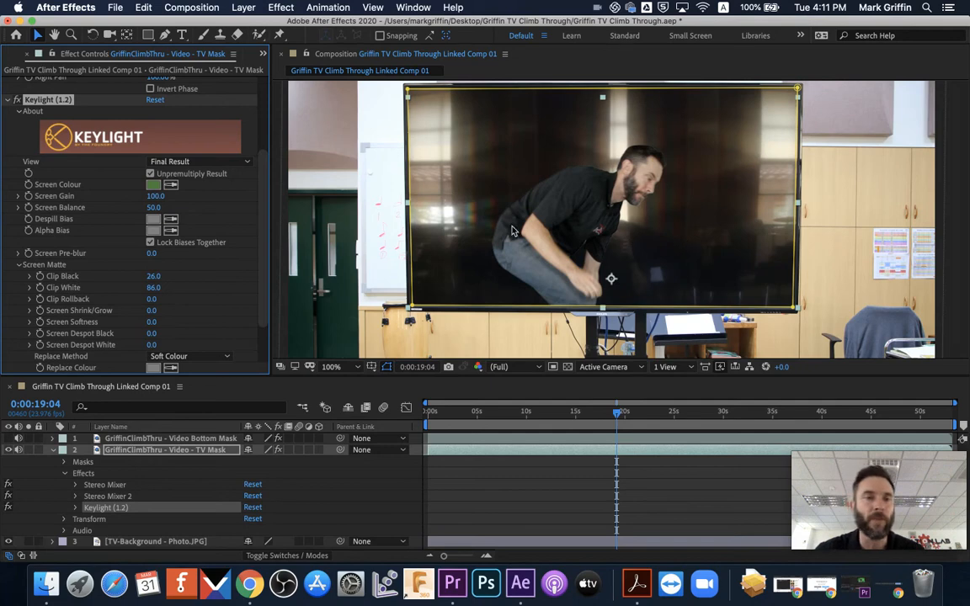
scroll(265, 223, down, 3)
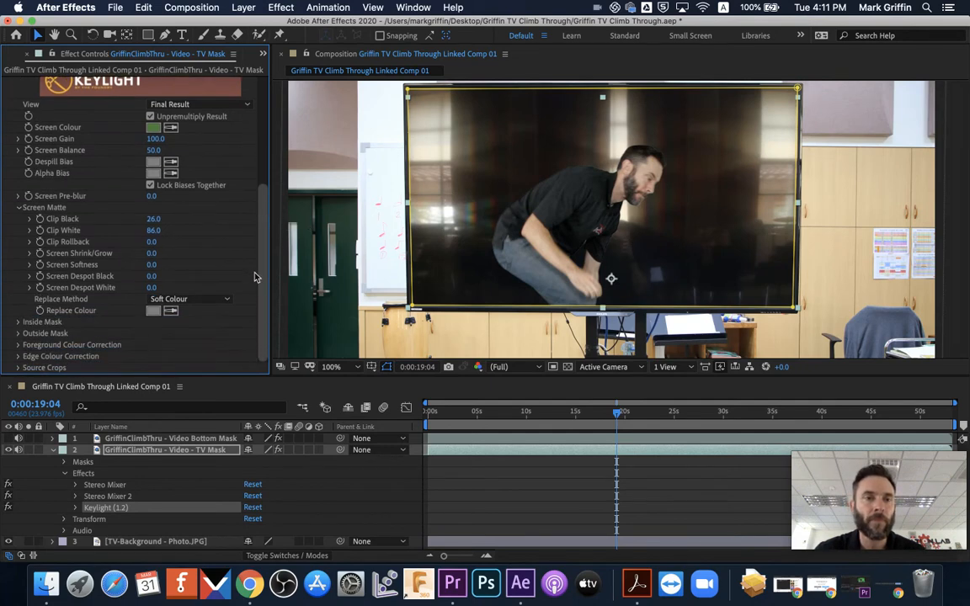
scroll(261, 218, up, 6)
scroll(265, 205, down, 3)
scroll(265, 185, up, 5)
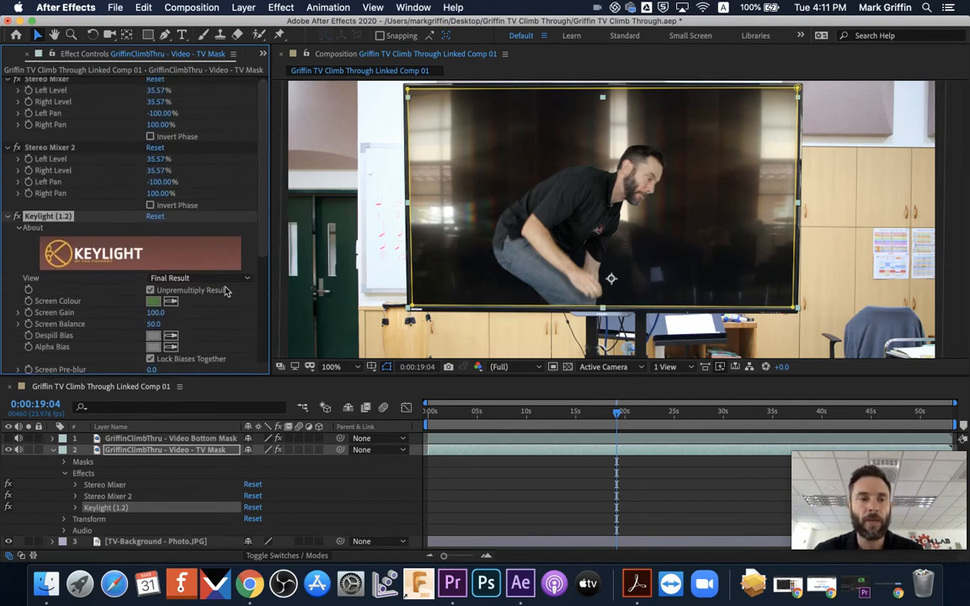
Make the Video Bottom Mask layer visible and draw a closed four-point Pen mask around the green cloth below the TV.
click(182, 439)
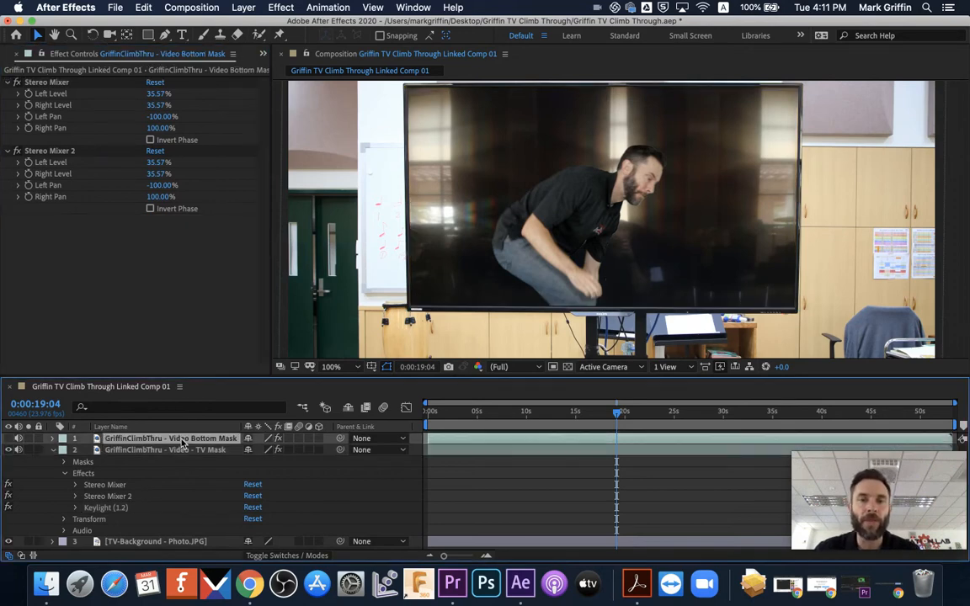
click(9, 439)
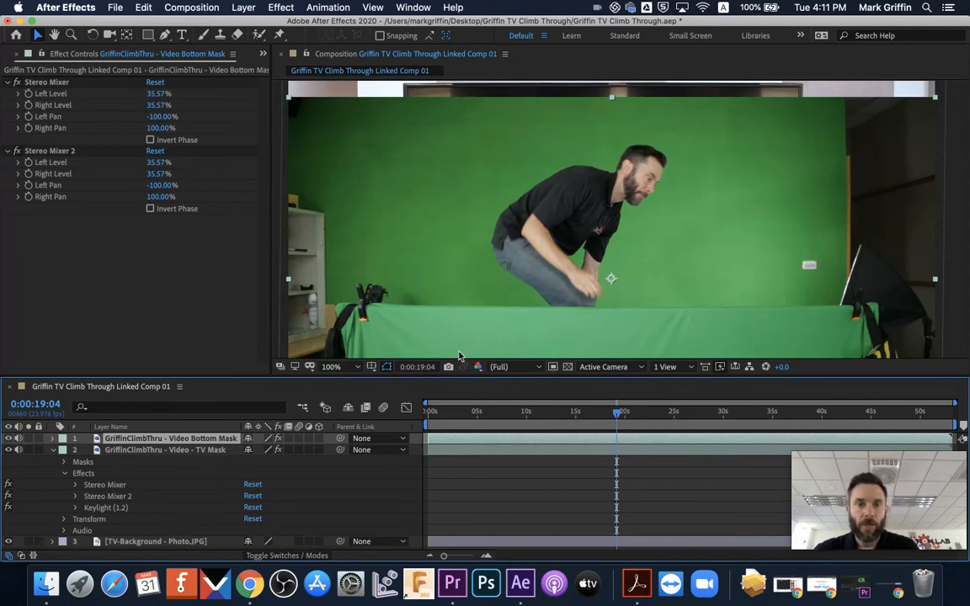
click(331, 366)
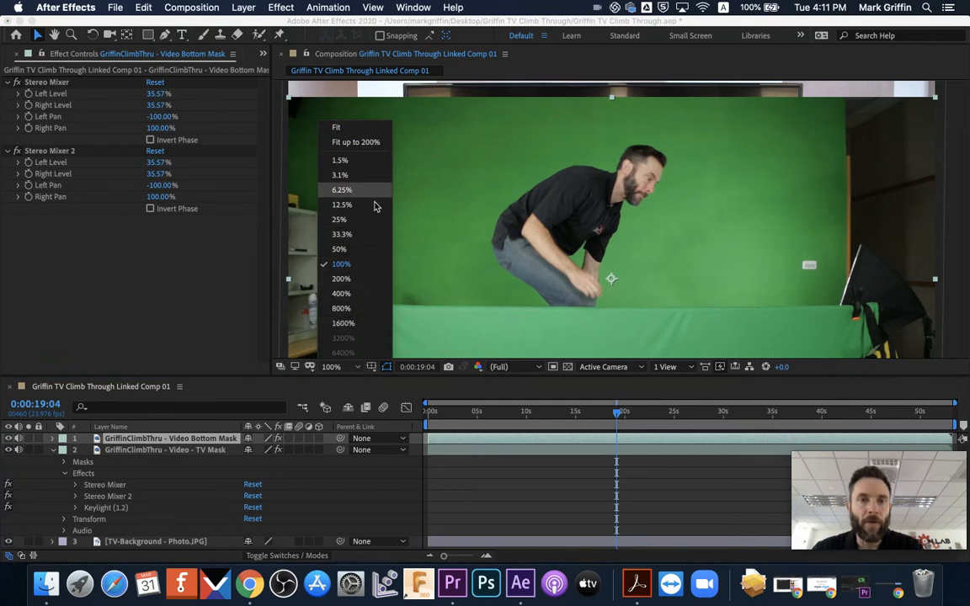
click(368, 249)
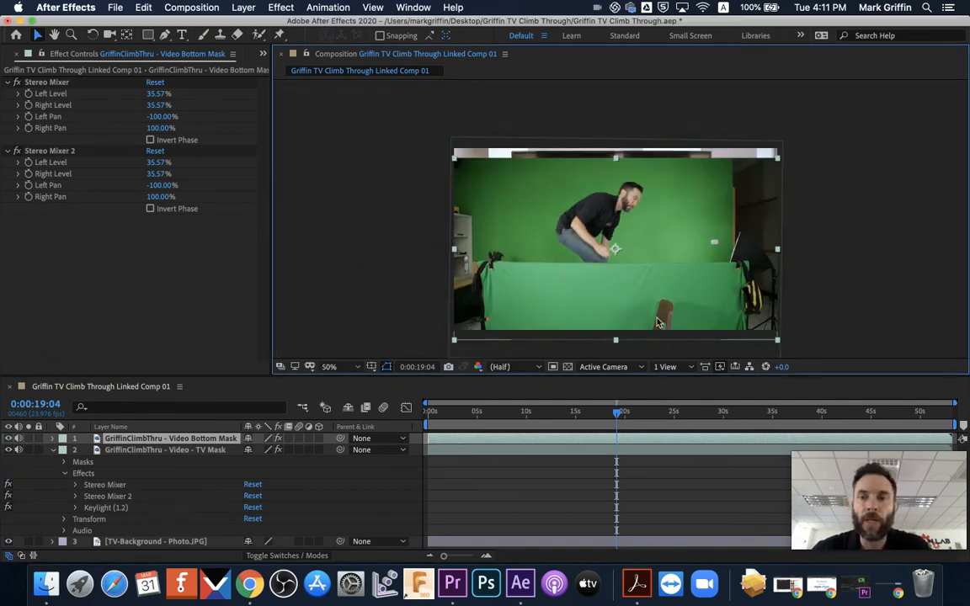
key(space)
drag(687, 282, 679, 229)
click(165, 35)
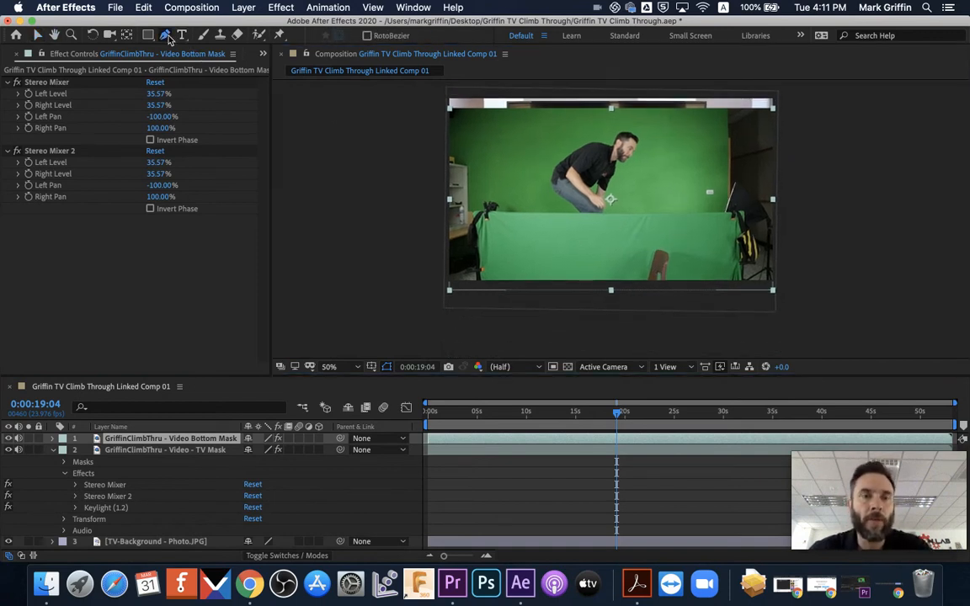
click(521, 213)
click(686, 214)
click(691, 300)
click(513, 294)
click(521, 213)
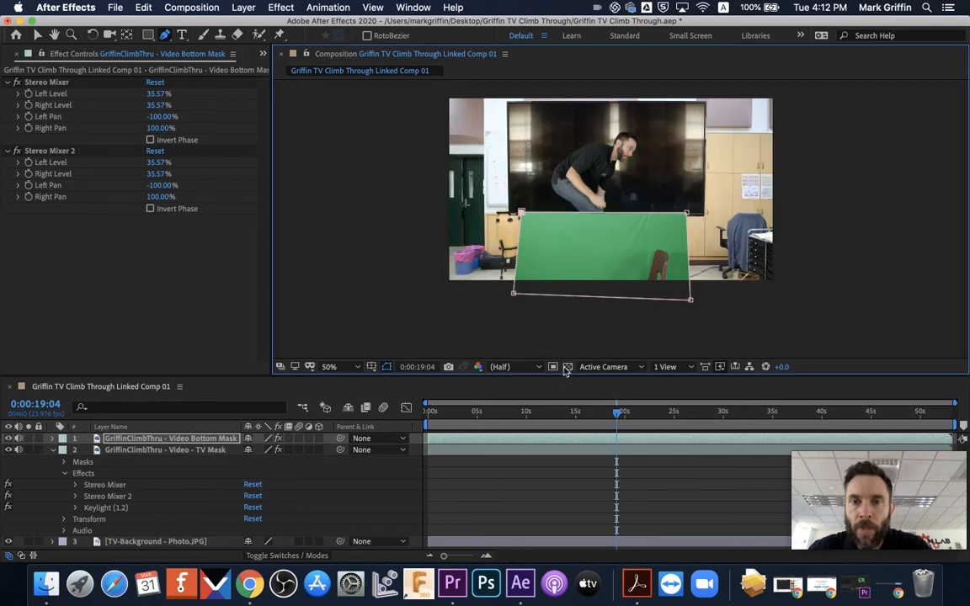
Move the bottom mask's four corner points outward so that it spans the full width of the TV.
drag(520, 214, 510, 210)
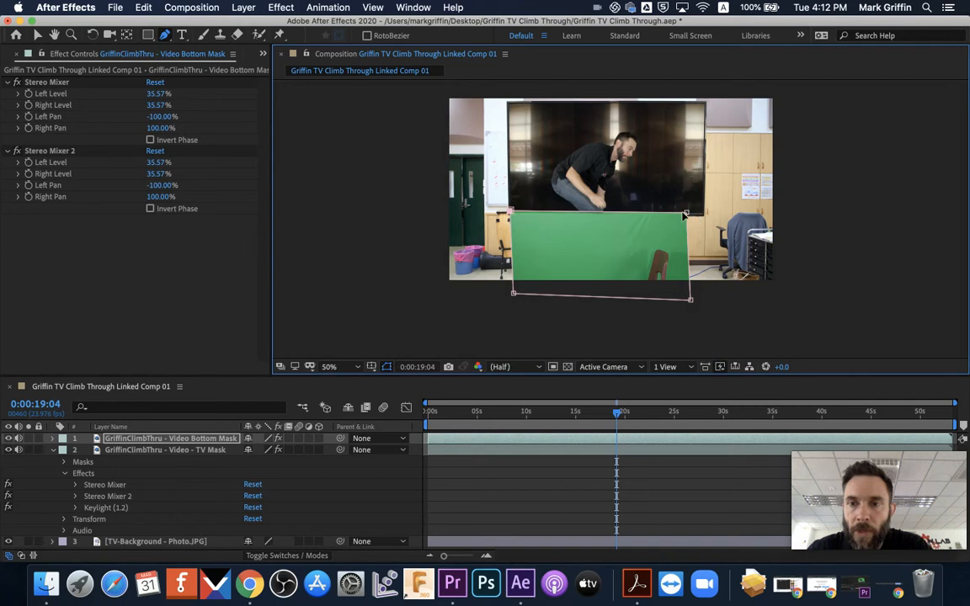
drag(687, 215, 701, 213)
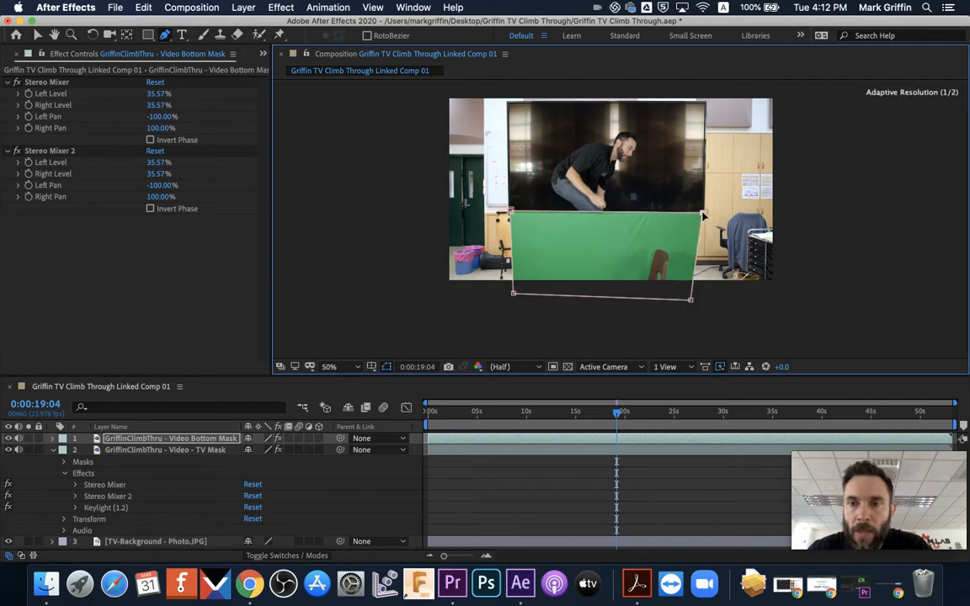
drag(691, 303, 703, 296)
drag(513, 293, 506, 296)
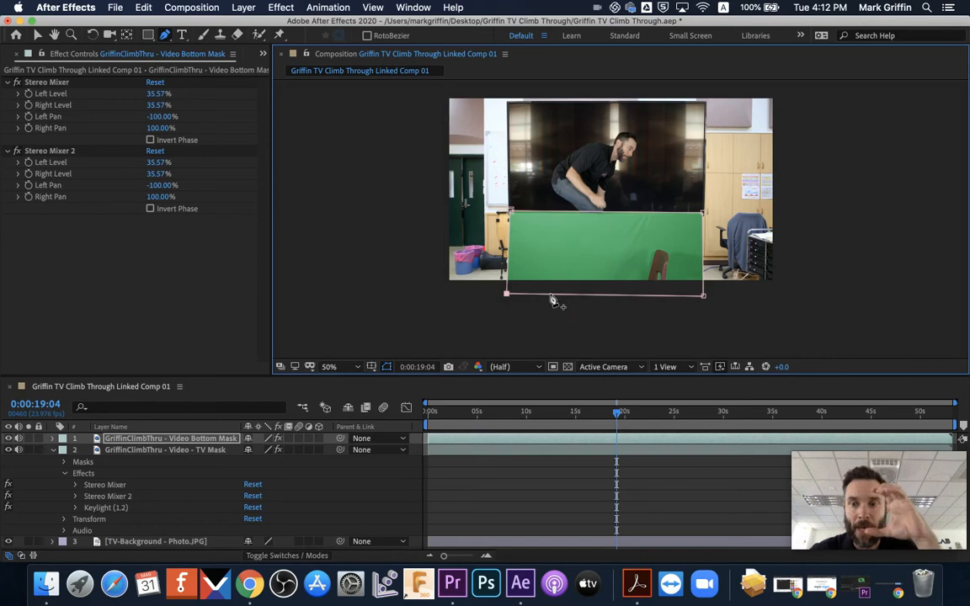
At 100% magnification, fine-tune the bottom mask's upper-left point against the lower corner of the TV screen.
click(341, 367)
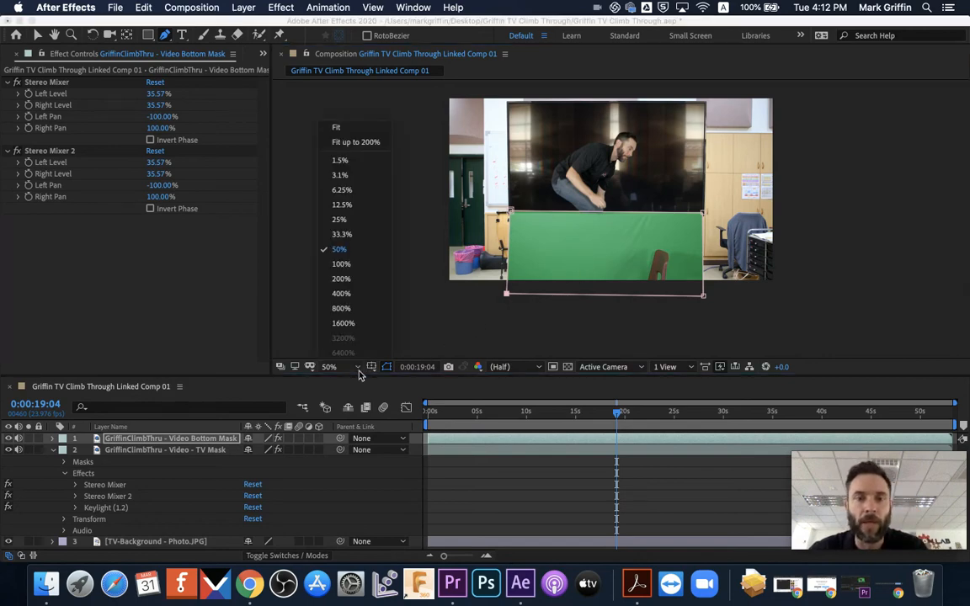
click(368, 264)
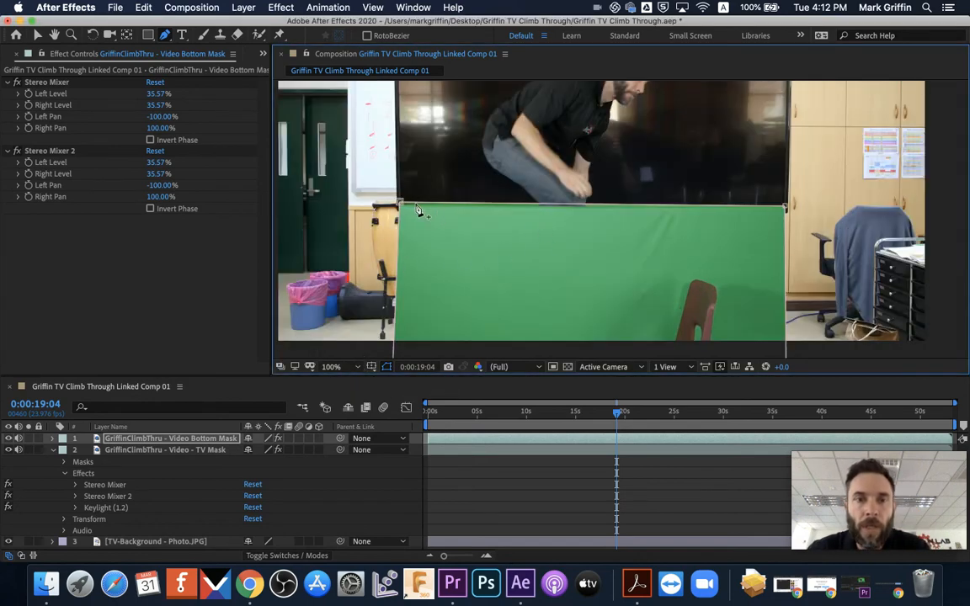
drag(400, 204, 403, 205)
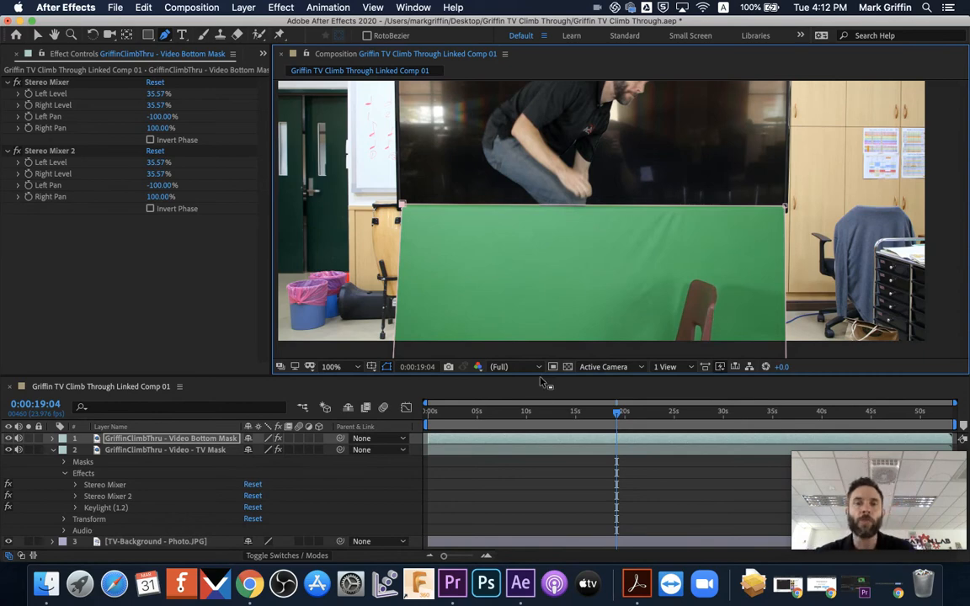
drag(564, 295, 569, 211)
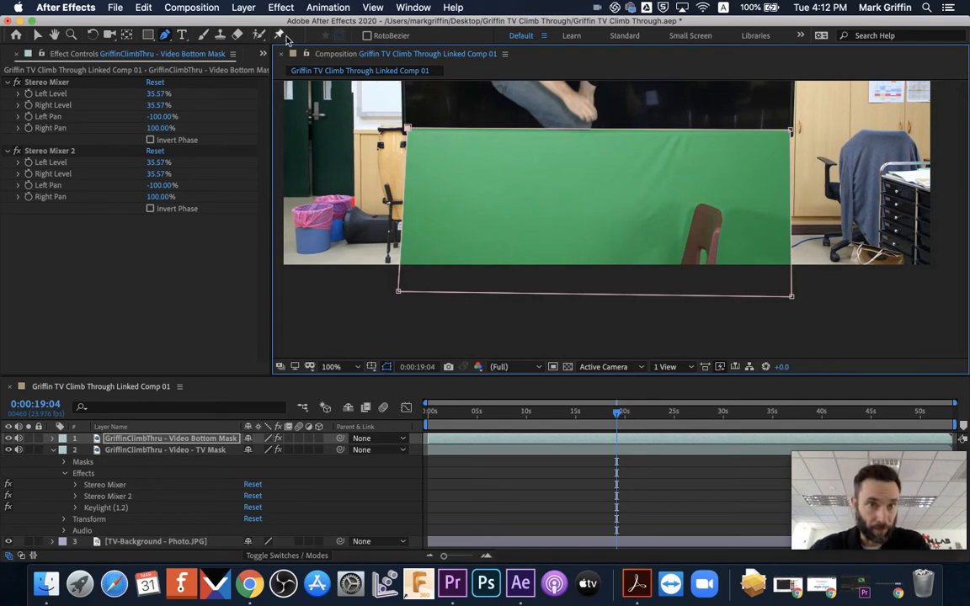
Go to 0:00:33:04, where the actor stands in front of the cloth, and apply Keylight (1.2) to the Video Bottom Mask layer.
drag(618, 416, 756, 424)
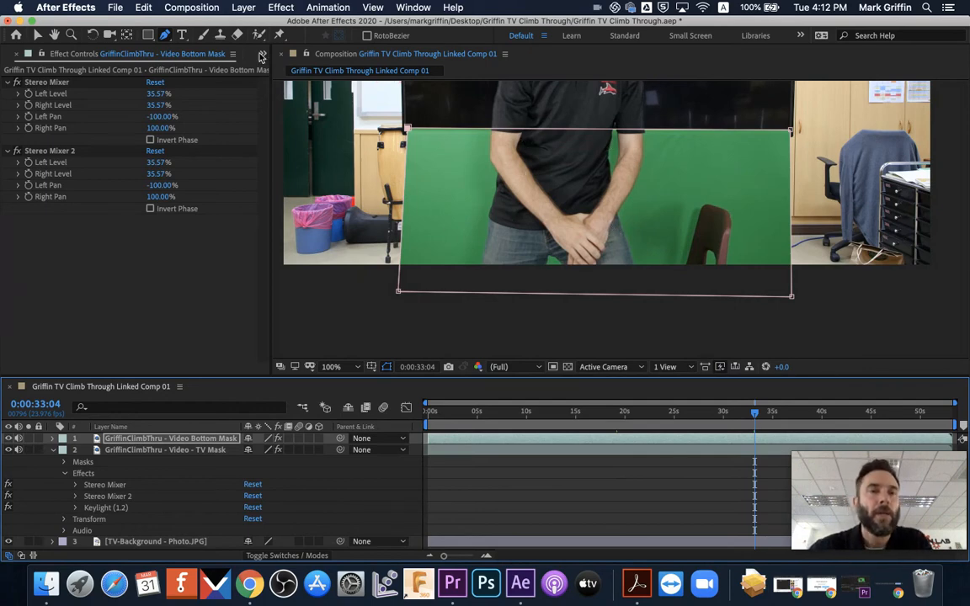
click(283, 8)
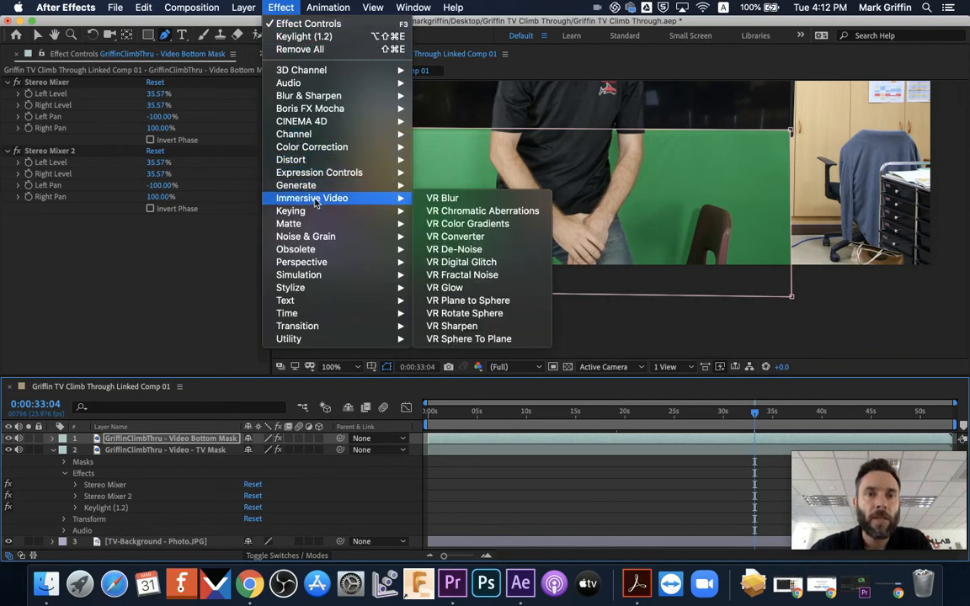
mouse_move(316, 211)
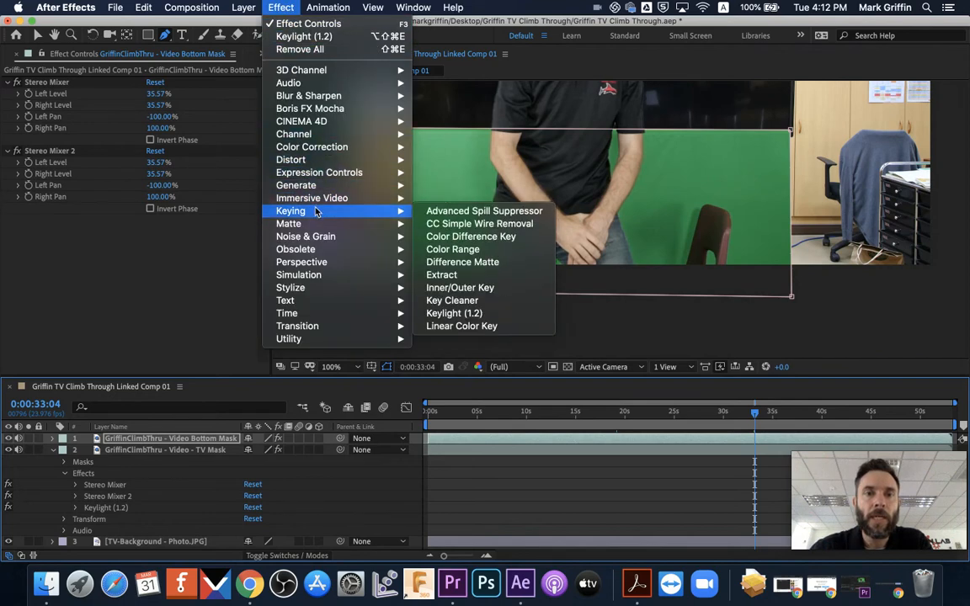
click(473, 313)
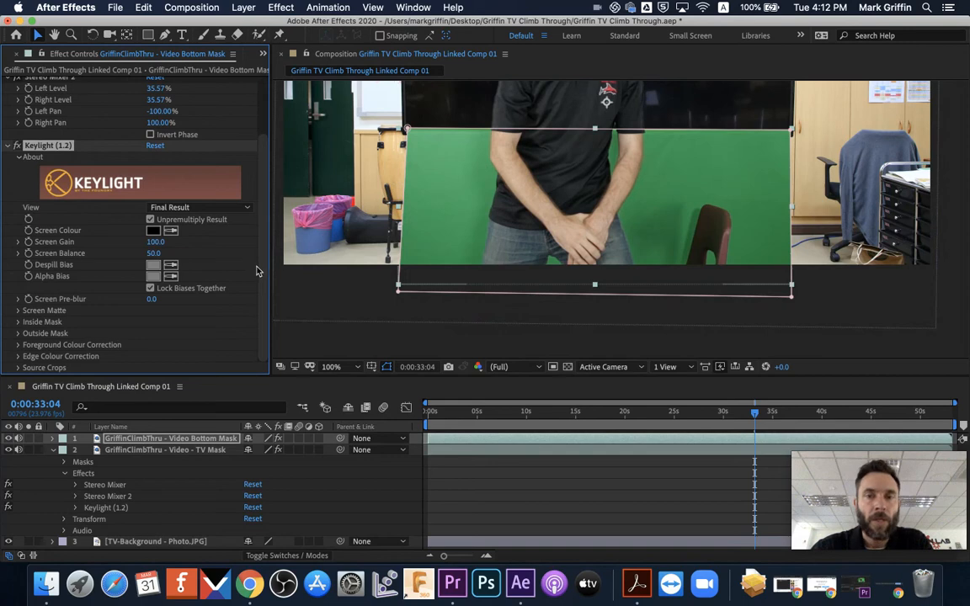
Sample the green cloth beside the chair as Keylight's Screen Colour and set the effect's view to Screen Matte.
click(171, 230)
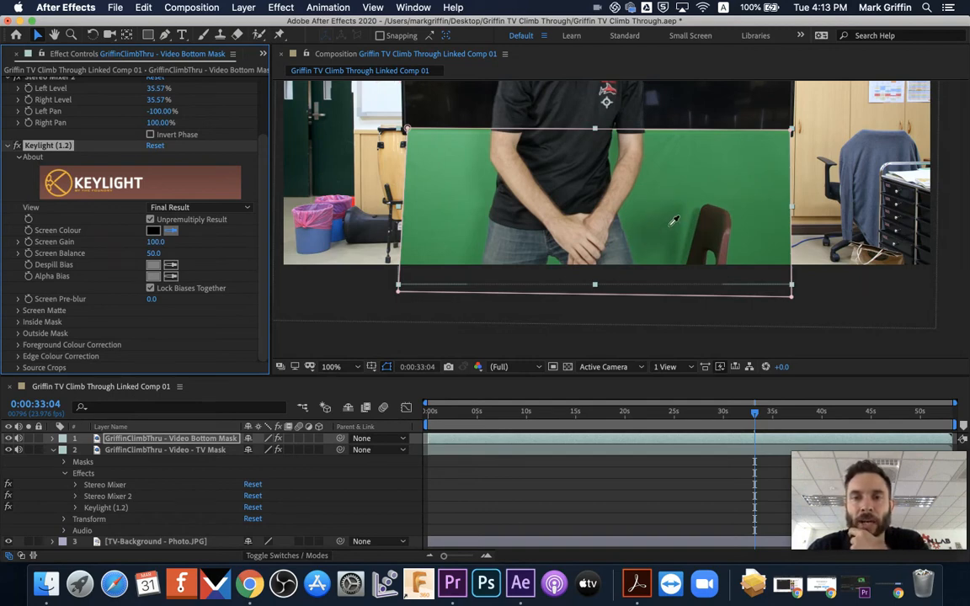
click(762, 216)
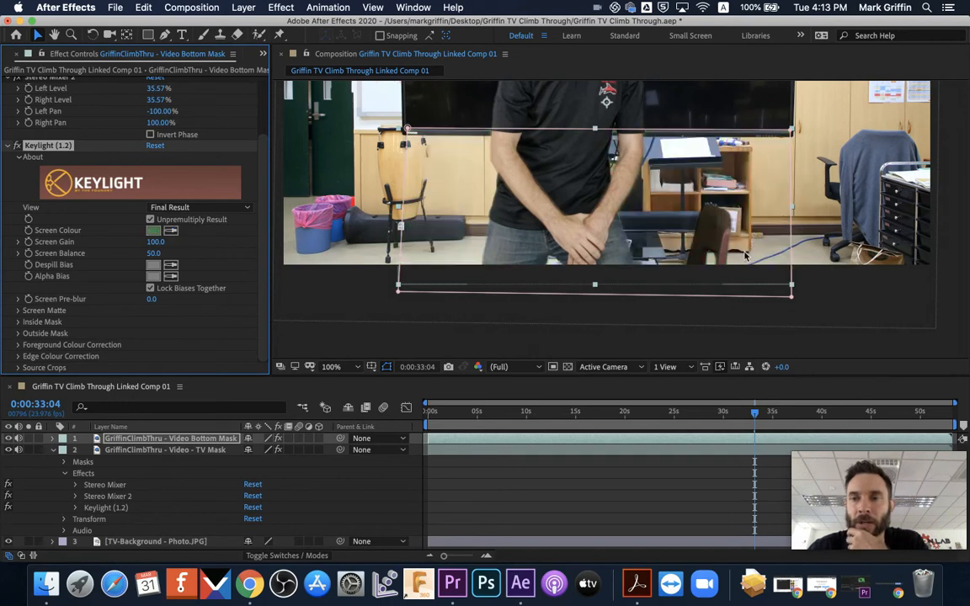
click(222, 207)
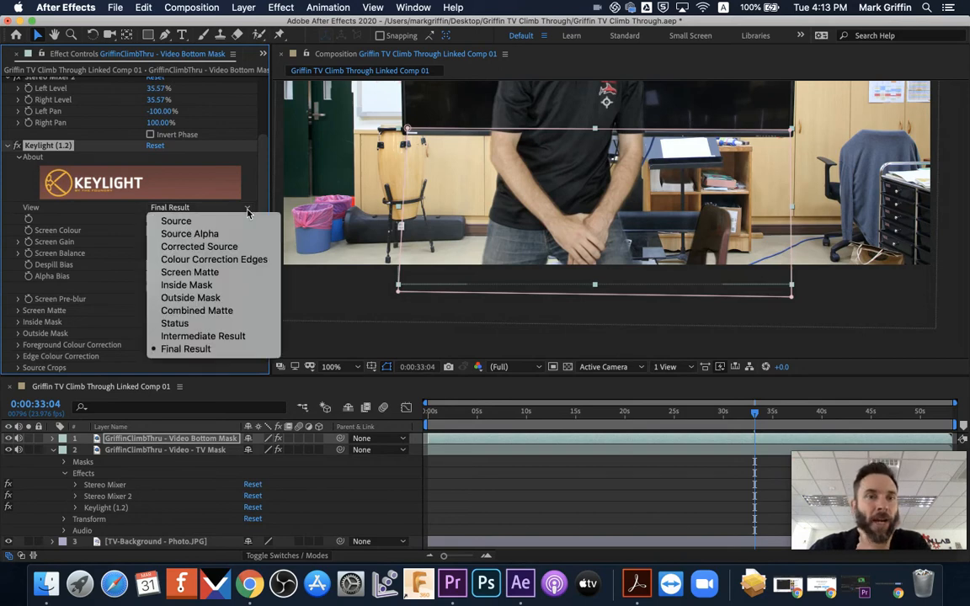
click(225, 273)
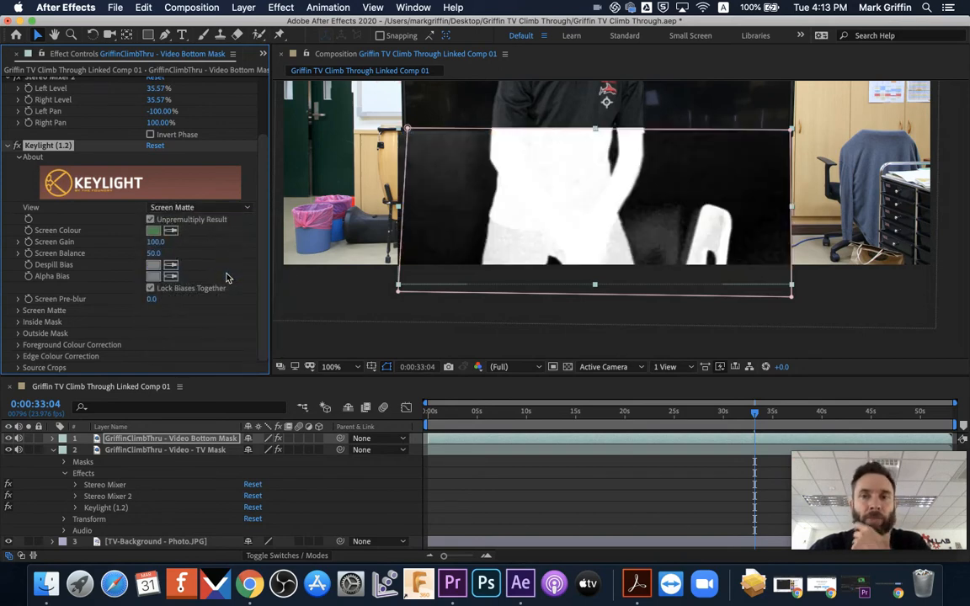
Set the Bottom Mask layer's Keylight Clip Black to 19 and Clip White to 89, and return its view to Final Result.
click(18, 311)
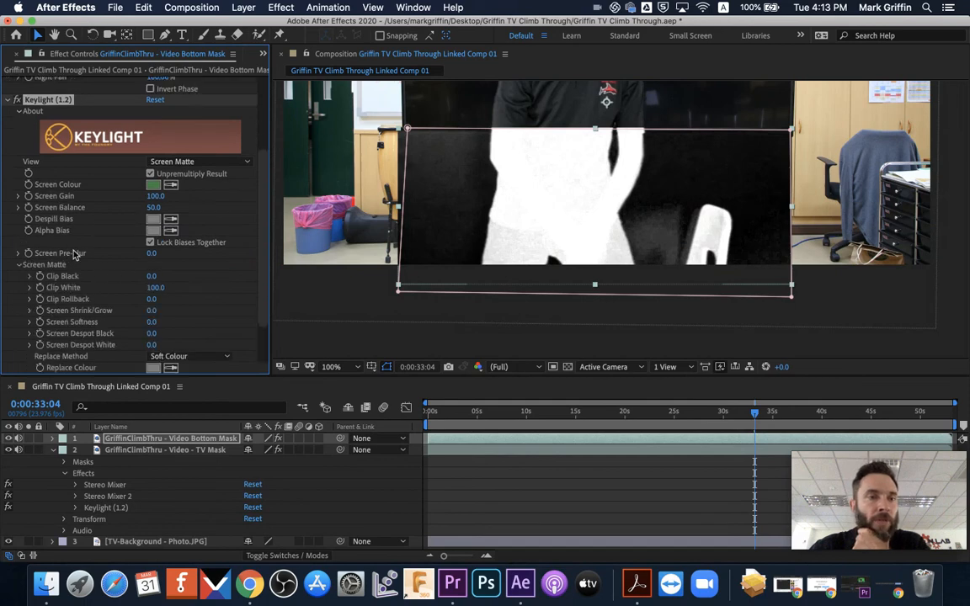
scroll(119, 266, down, 3)
drag(152, 266, 161, 268)
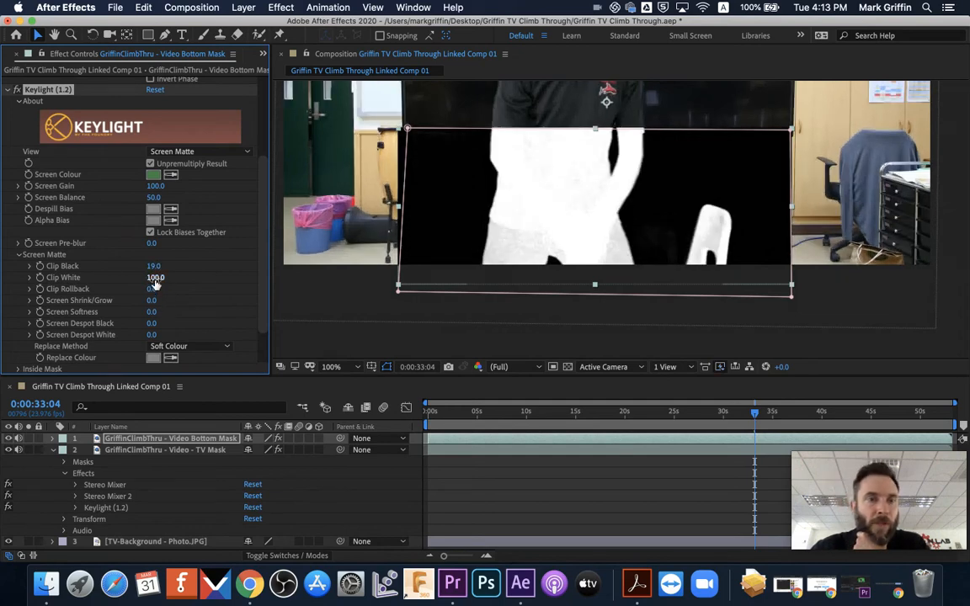
drag(155, 278, 138, 278)
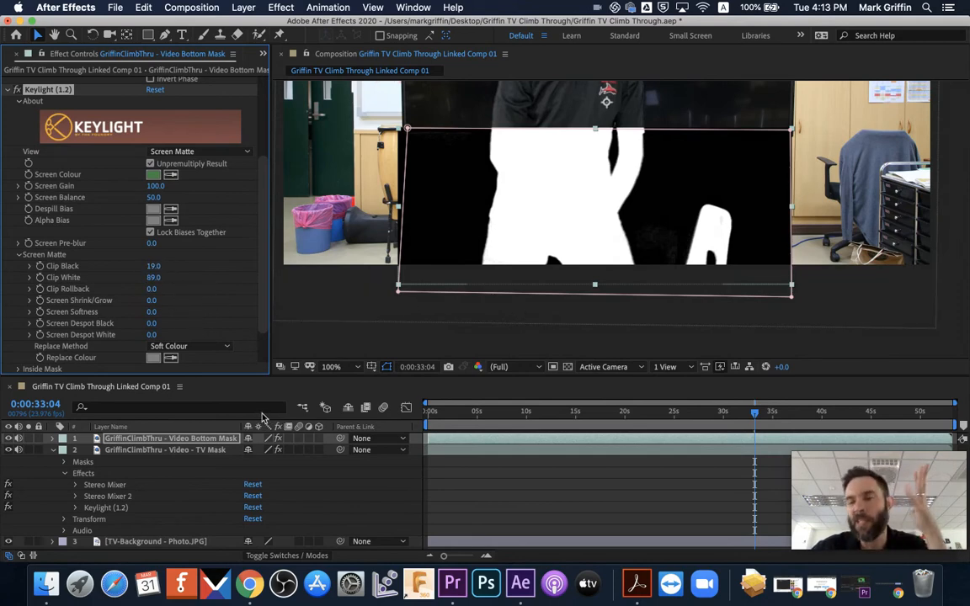
click(249, 157)
click(215, 293)
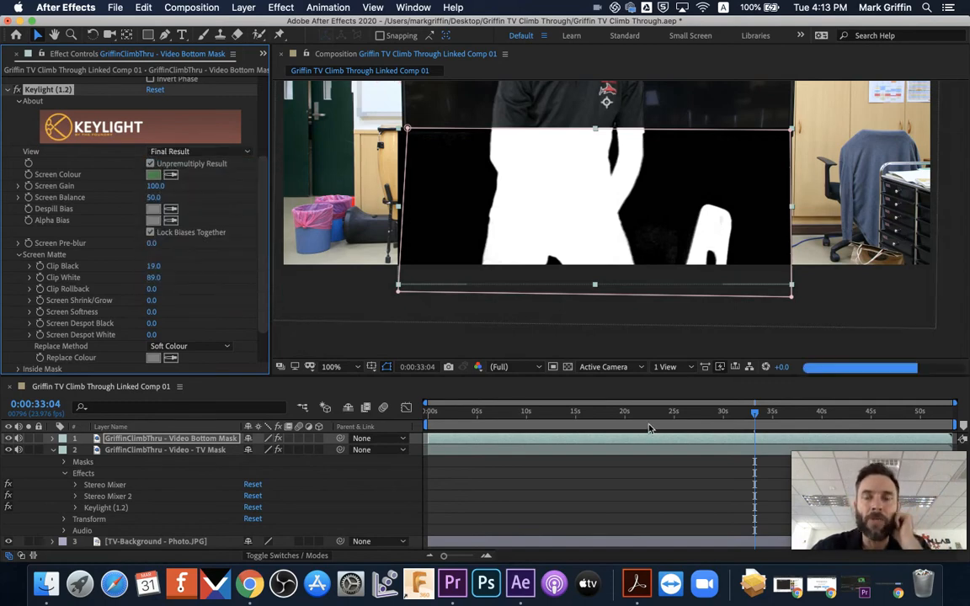
click(660, 474)
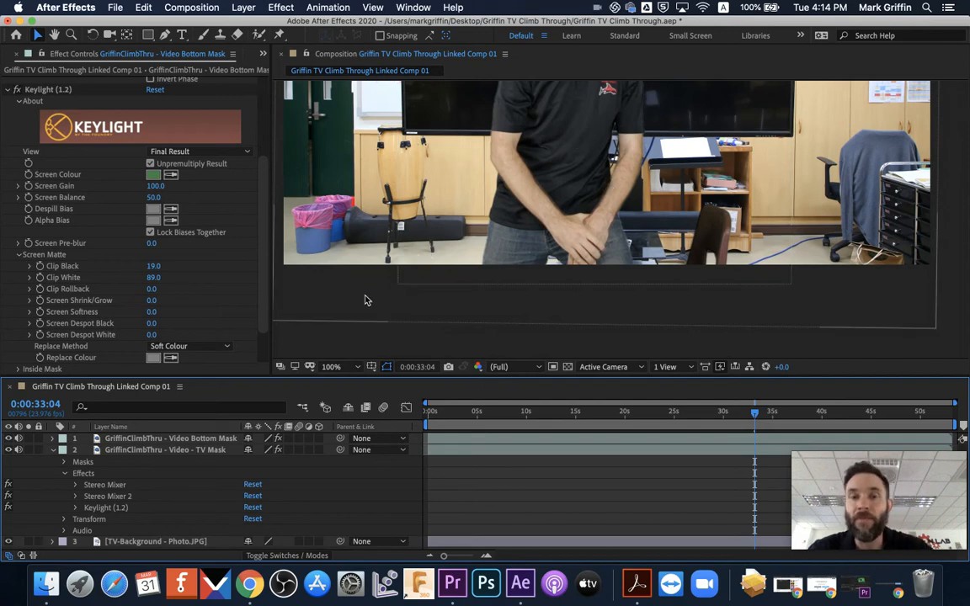
Review the keyed composite of both layers at 50% magnification by scrubbing back to 0:00:23:19.
click(359, 367)
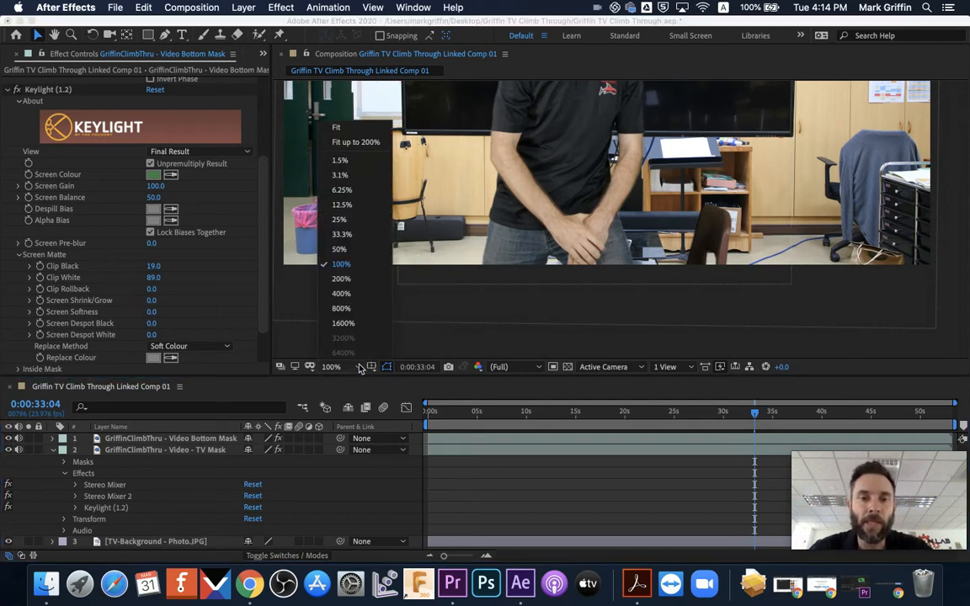
click(341, 250)
drag(570, 192, 544, 246)
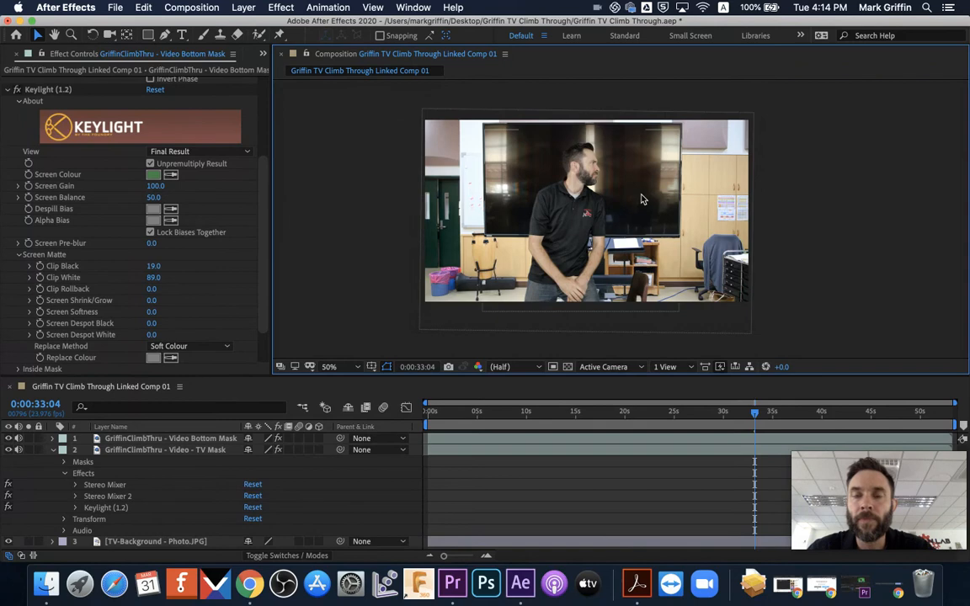
drag(754, 412, 663, 417)
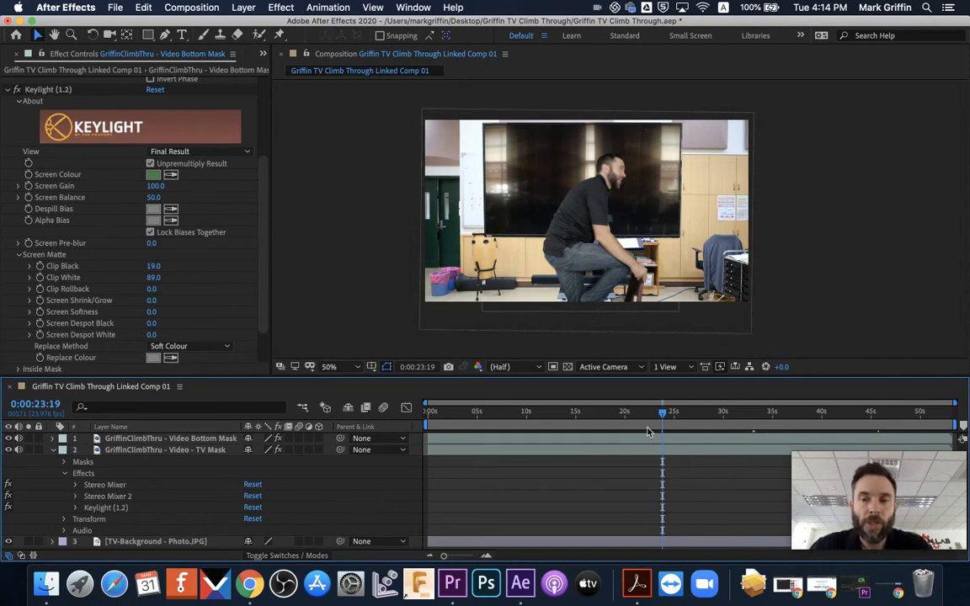
Go back to 0:00:09:07, where the actor stands inside the TV, and collapse the TV Mask layer's properties.
drag(595, 411, 517, 431)
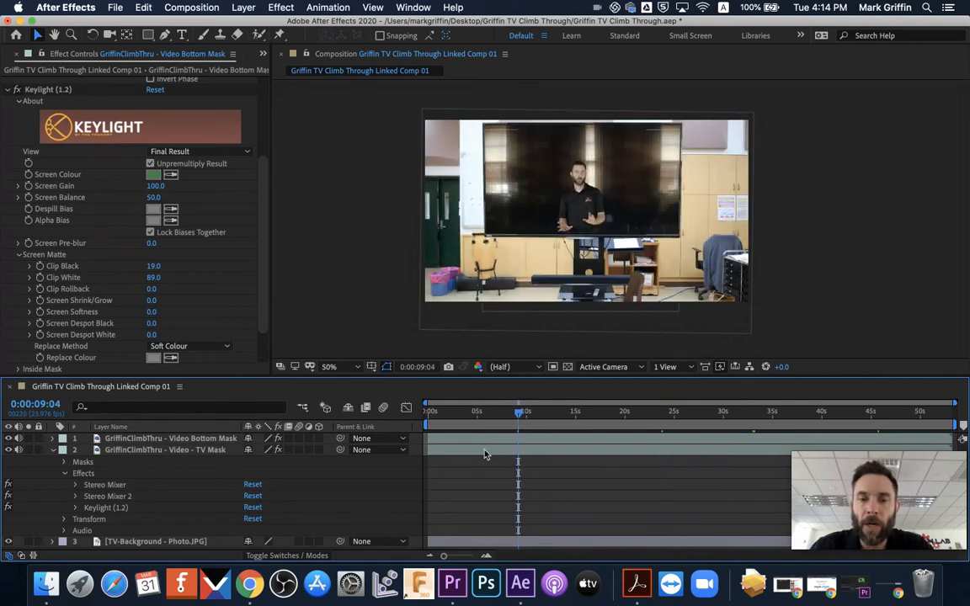
drag(518, 414, 521, 420)
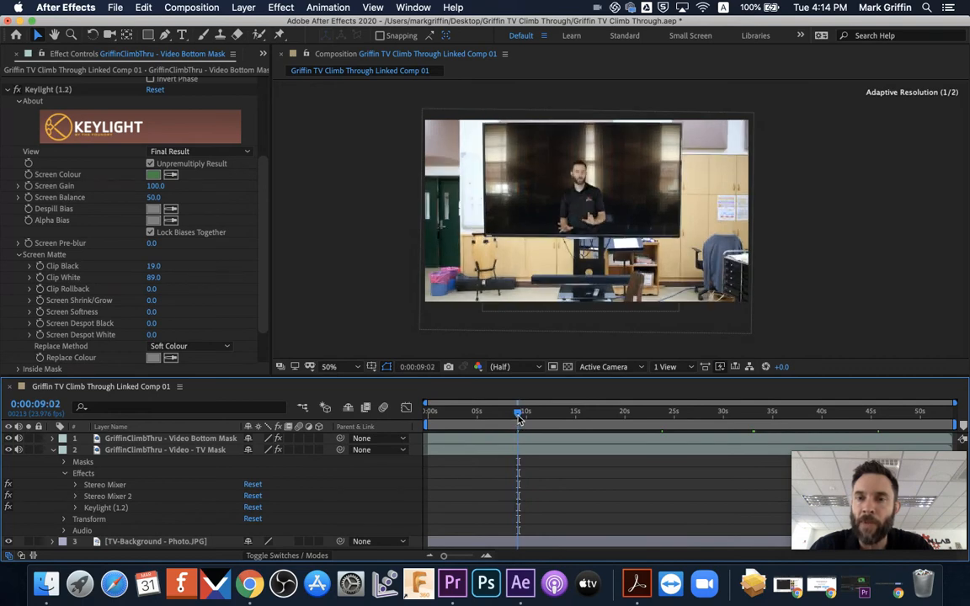
click(53, 449)
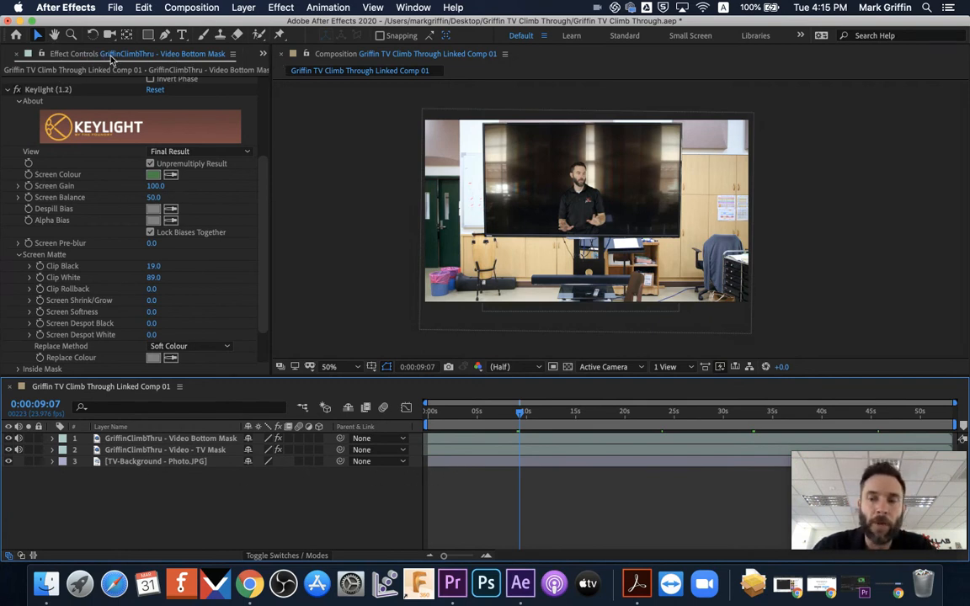
Add NightClub - Video.mp4 between the TV Mask and TV-Background layers, with its clip starting near 0:00:09:07.
click(262, 54)
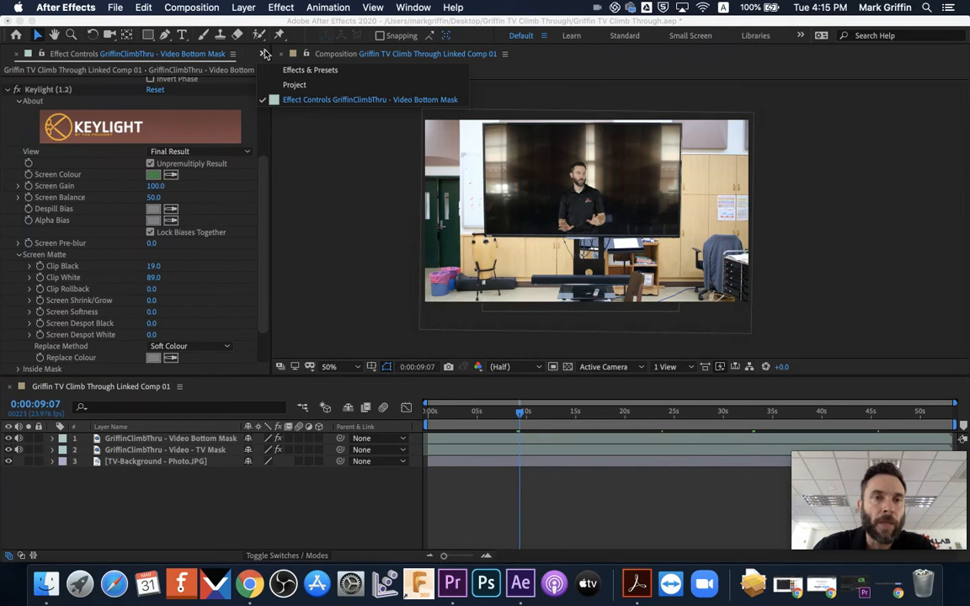
click(271, 84)
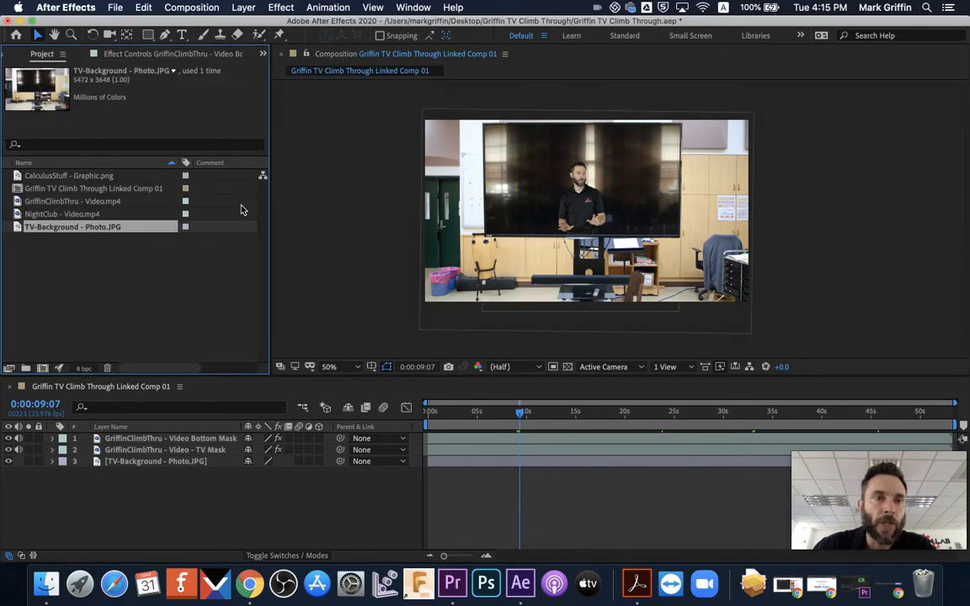
click(122, 260)
click(52, 215)
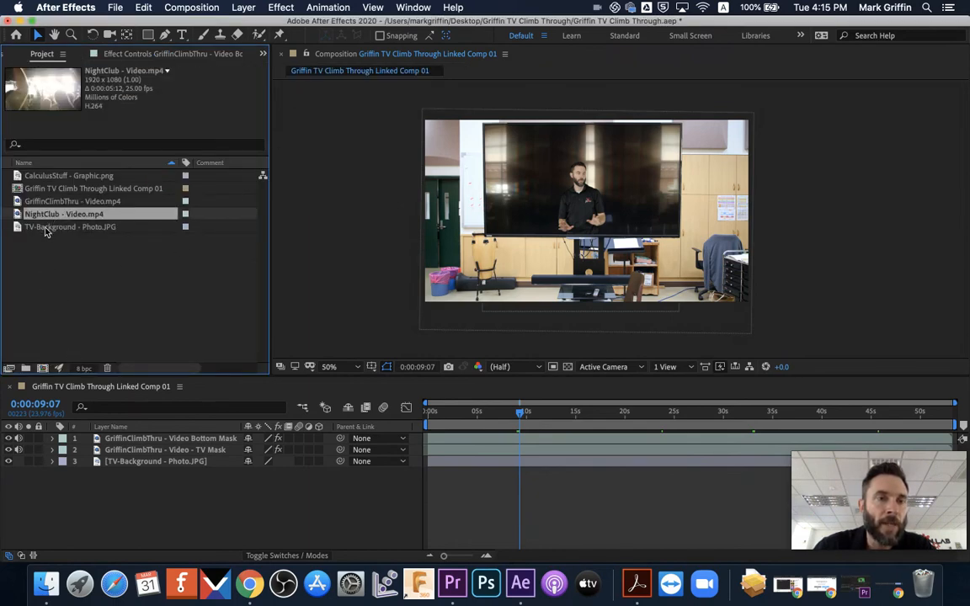
drag(47, 214, 110, 459)
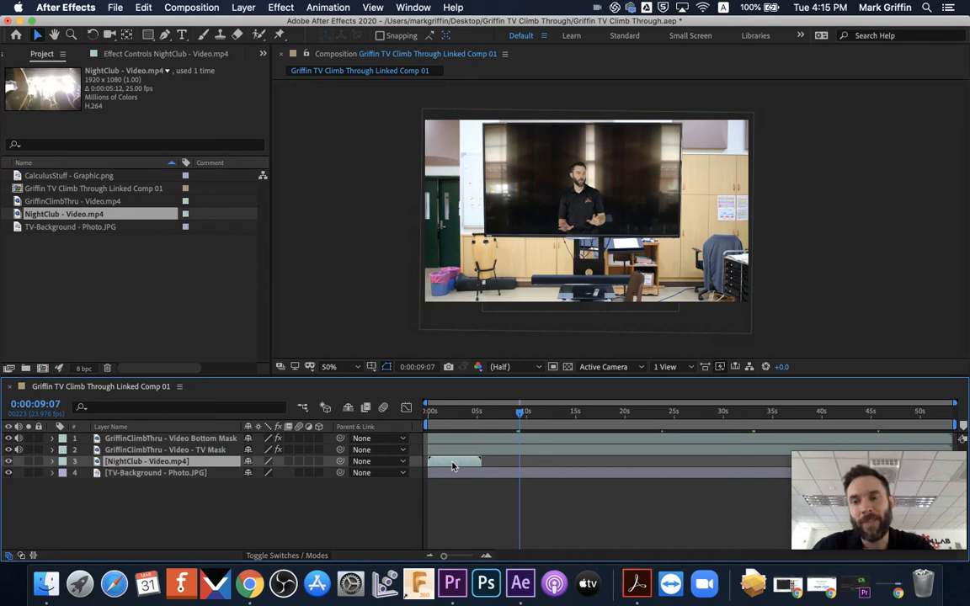
drag(465, 467, 541, 465)
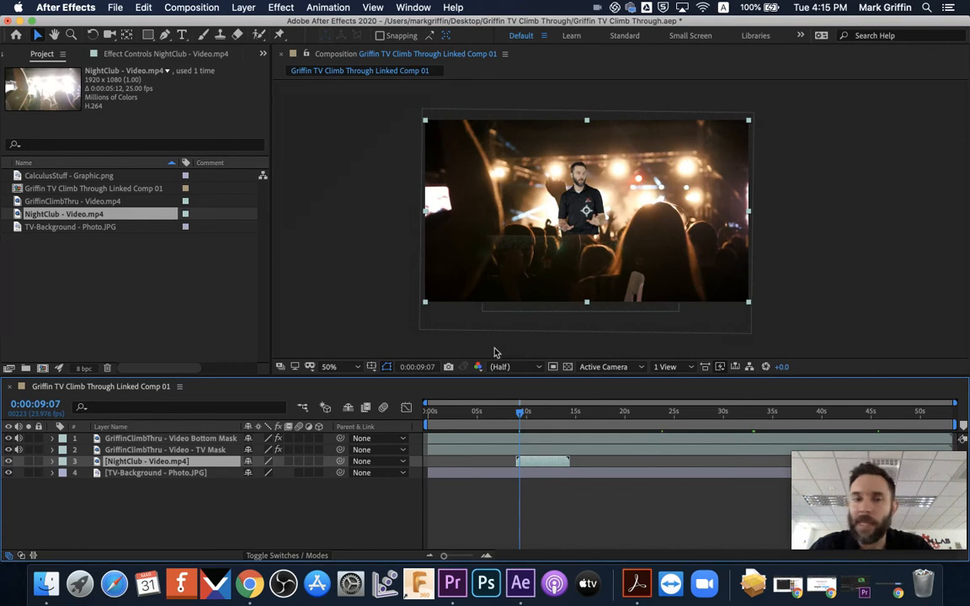
Set the NightClub layer's scale to 69% and its position to 960, 399 so it covers the TV.
click(52, 461)
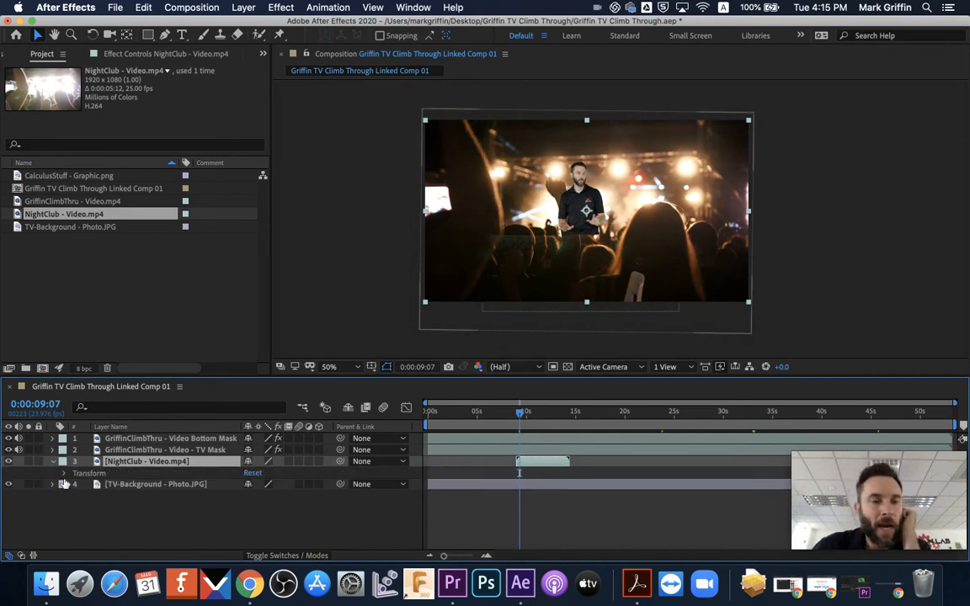
click(63, 473)
drag(266, 506, 194, 500)
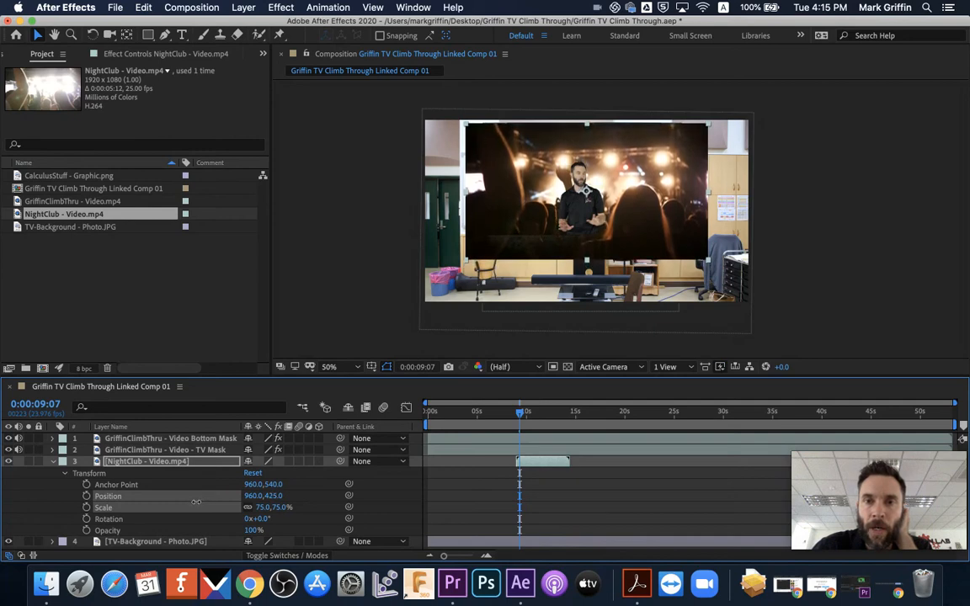
drag(260, 507, 249, 507)
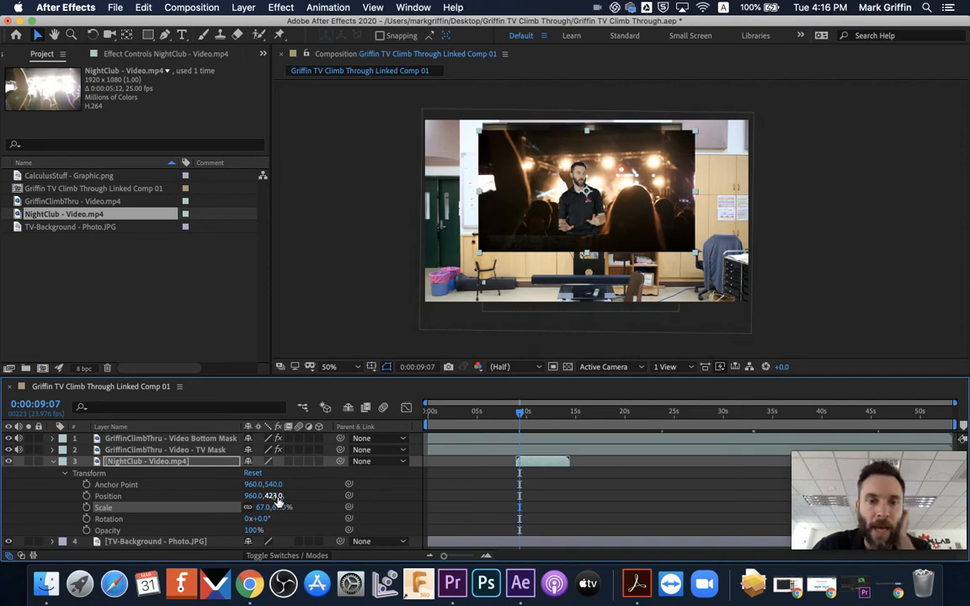
drag(279, 506, 261, 498)
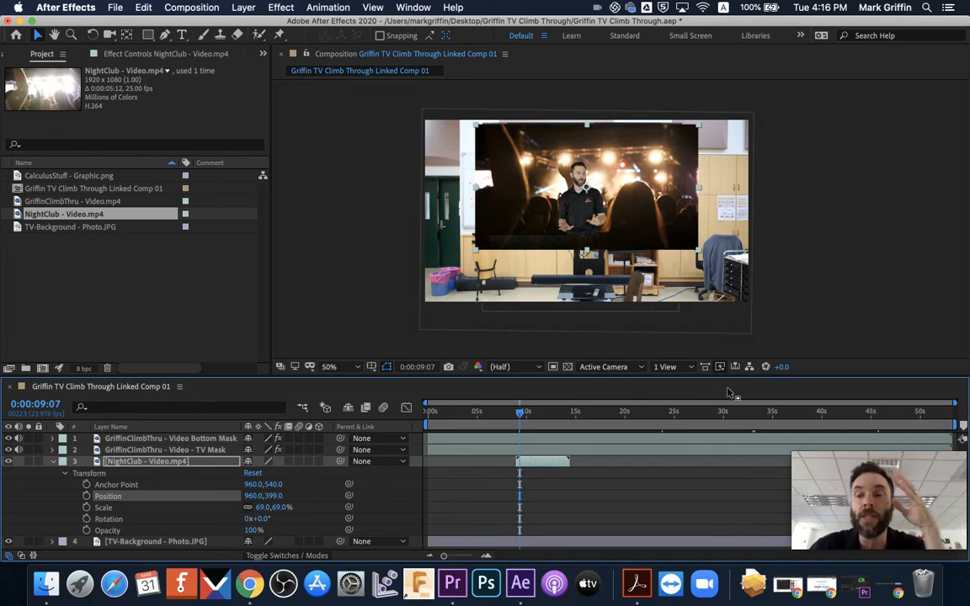
Draw a closed four-point Pen tool mask on the NightClub layer around the TV screen.
click(555, 468)
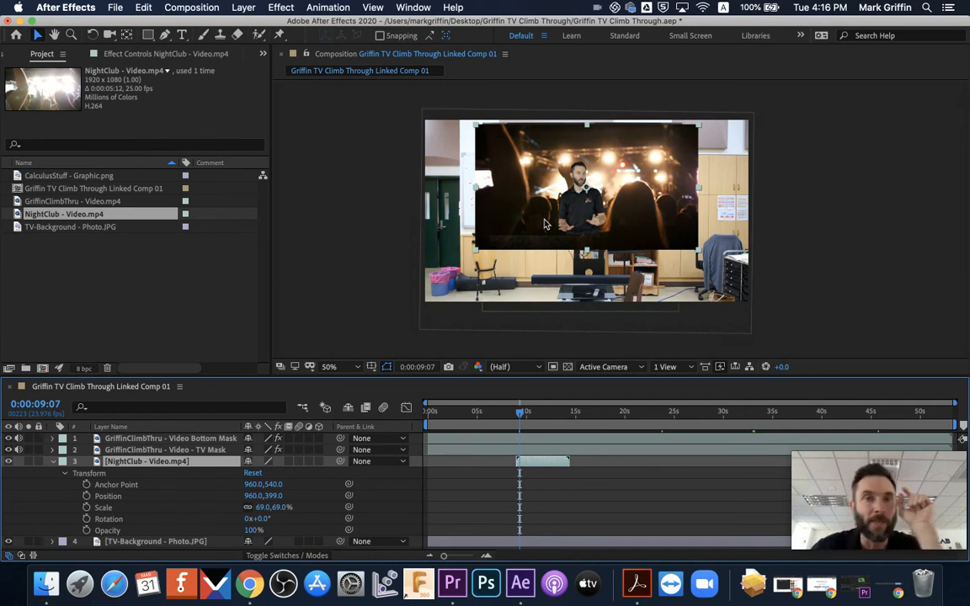
click(165, 35)
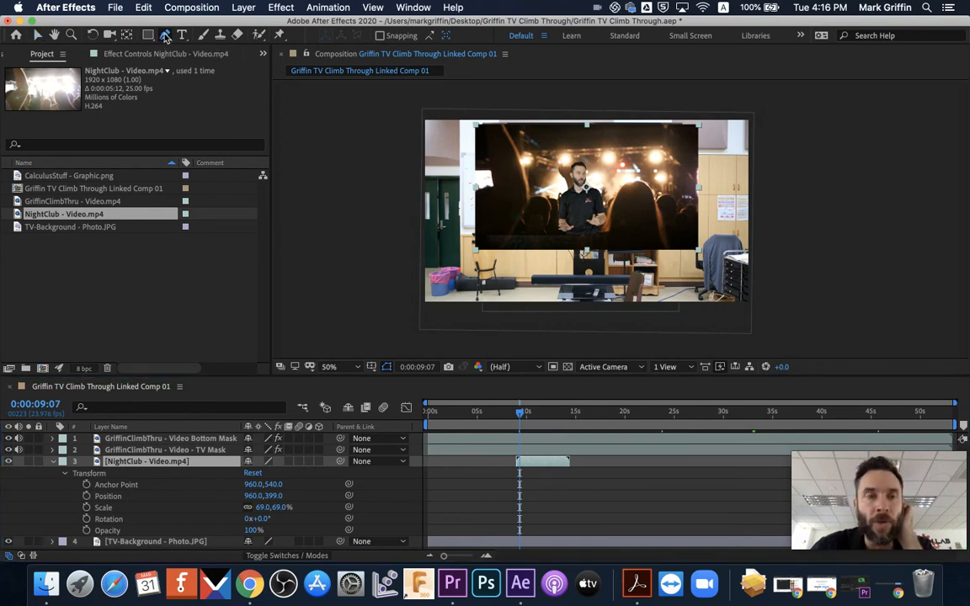
click(488, 132)
click(677, 128)
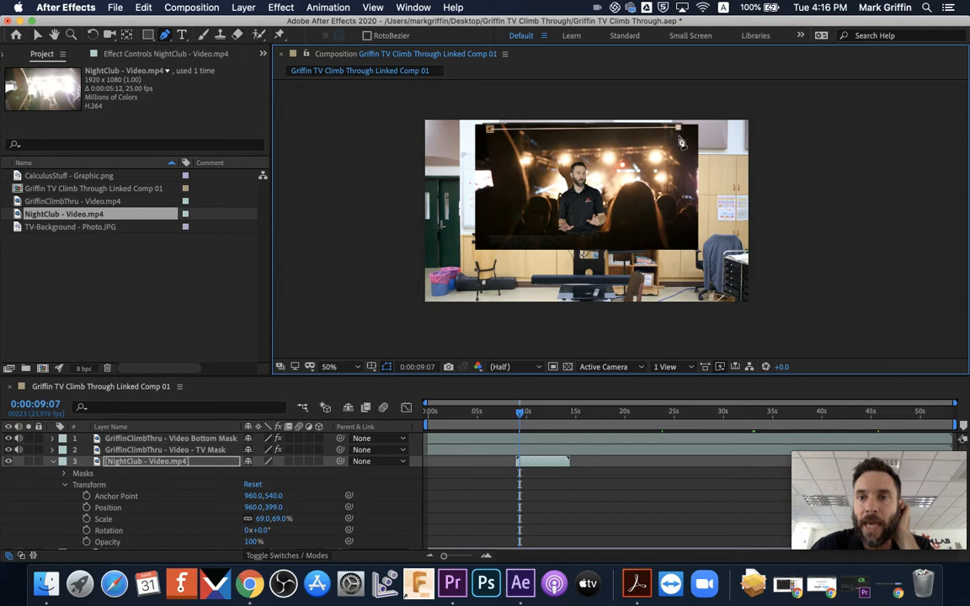
click(673, 236)
click(485, 239)
click(488, 130)
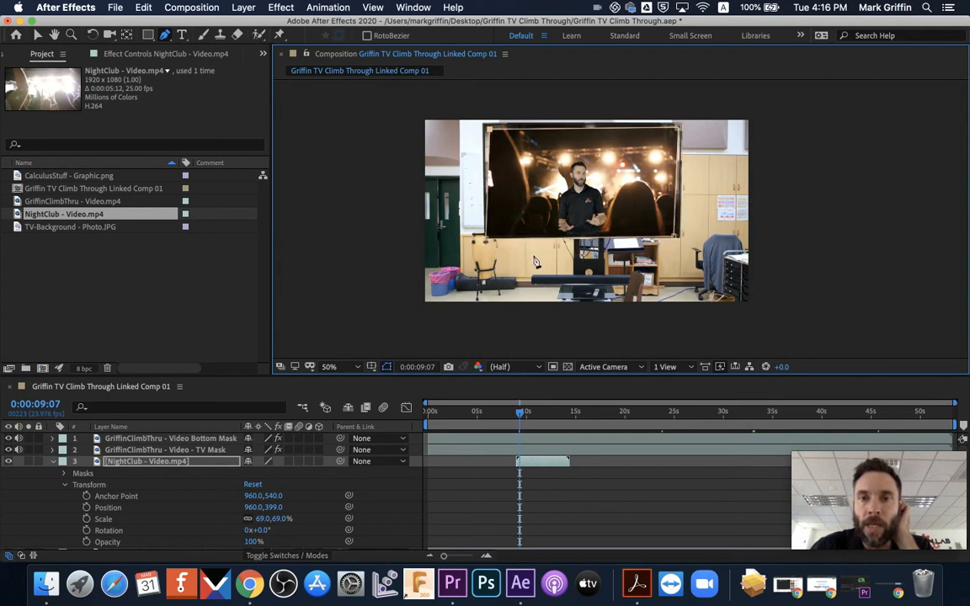
Fit the NightClub mask's two upper corner points to the inner corners of the TV frame at 200% magnification.
click(361, 369)
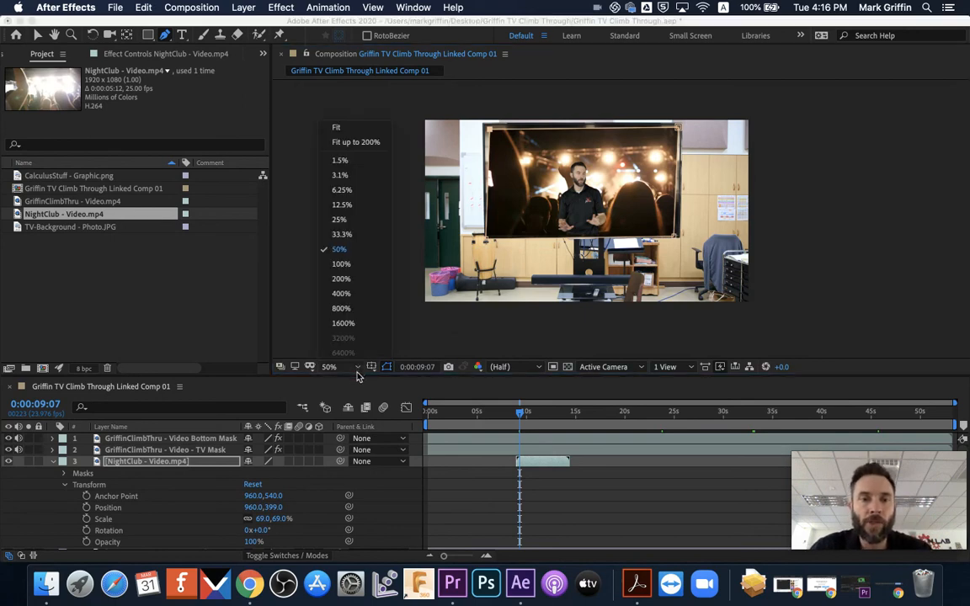
click(341, 278)
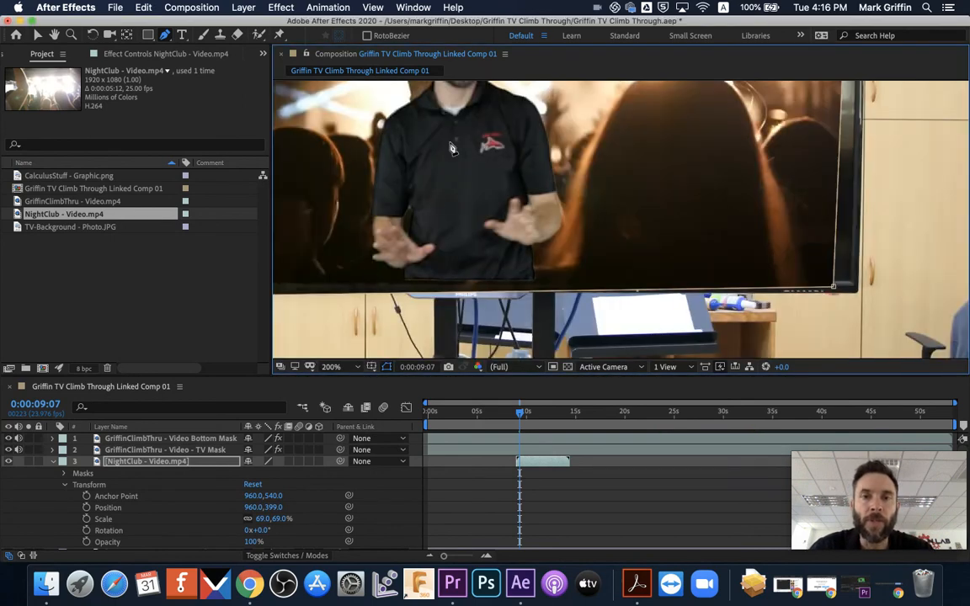
key(h)
drag(447, 144, 506, 246)
key(g)
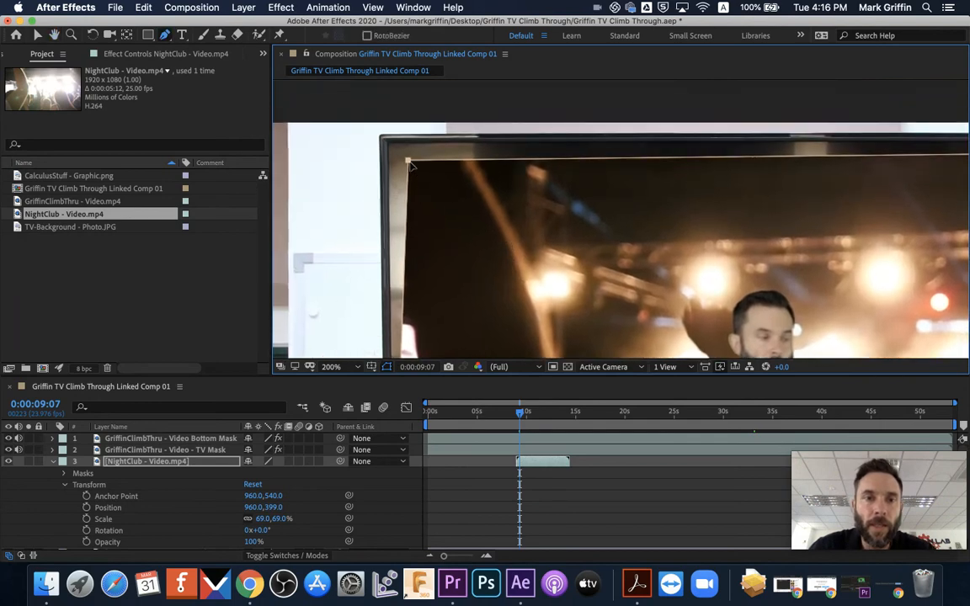
drag(408, 161, 388, 143)
key(h)
drag(766, 236, 348, 225)
key(g)
drag(741, 143, 747, 130)
Fit the NightClub mask's lower-right corner point to the inner corner of the TV frame.
key(h)
scroll(686, 282, down, 5)
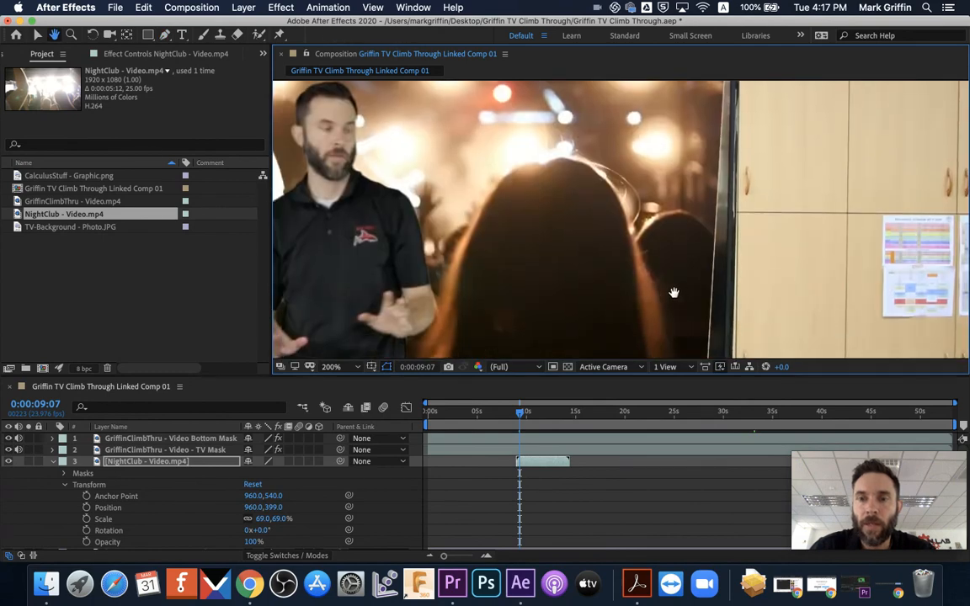
scroll(673, 292, down, 2)
key(g)
drag(669, 242, 706, 194)
drag(754, 247, 771, 241)
Fit the NightClub mask's lower-left corner point to the inner corner of the TV frame.
scroll(717, 208, down, 2)
scroll(714, 208, up, 1)
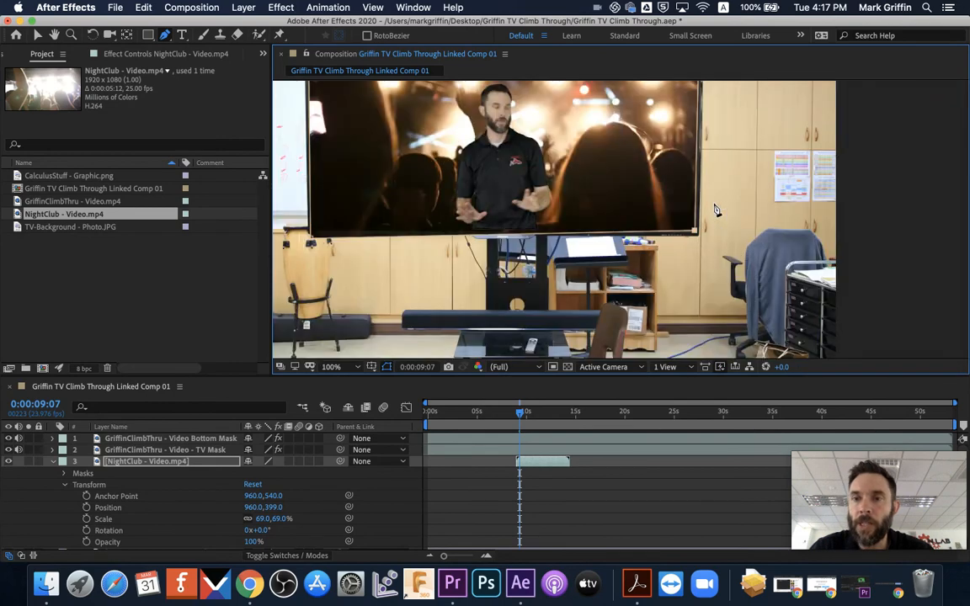
scroll(716, 212, up, 1)
scroll(537, 202, down, 1)
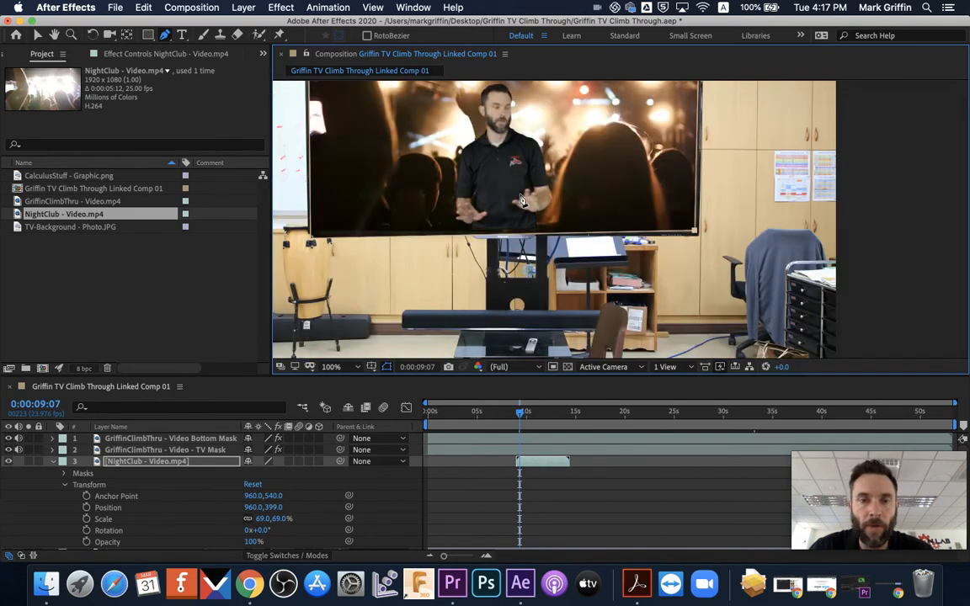
scroll(441, 191, left, 5)
scroll(560, 239, up, 1)
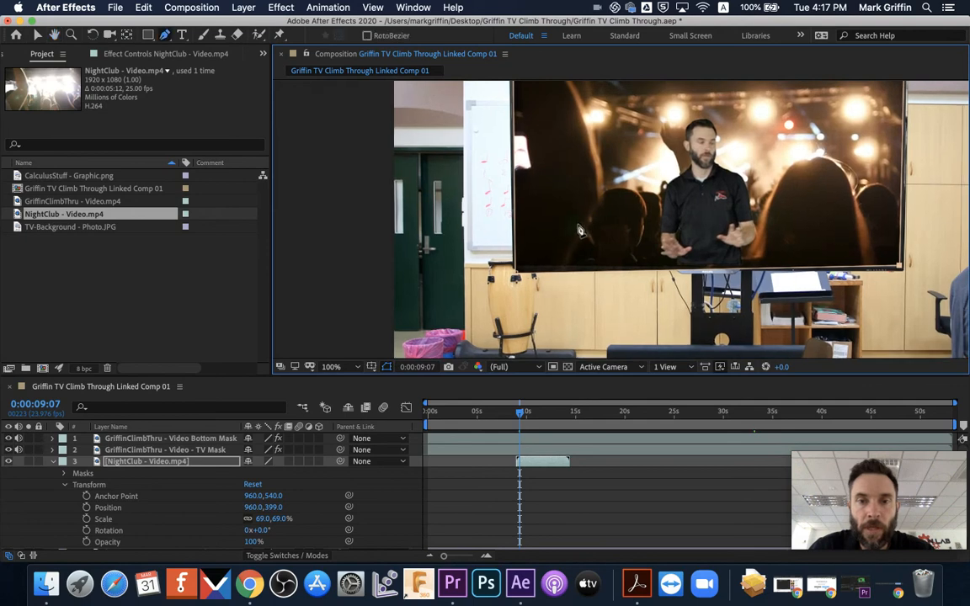
scroll(559, 234, up, 1)
scroll(496, 259, down, 1)
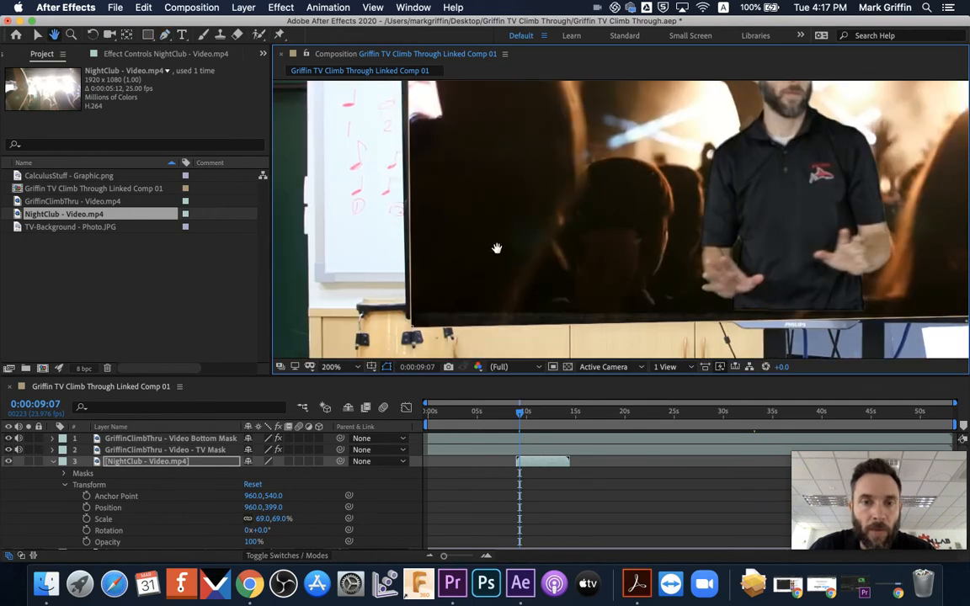
drag(496, 247, 563, 204)
drag(481, 288, 479, 269)
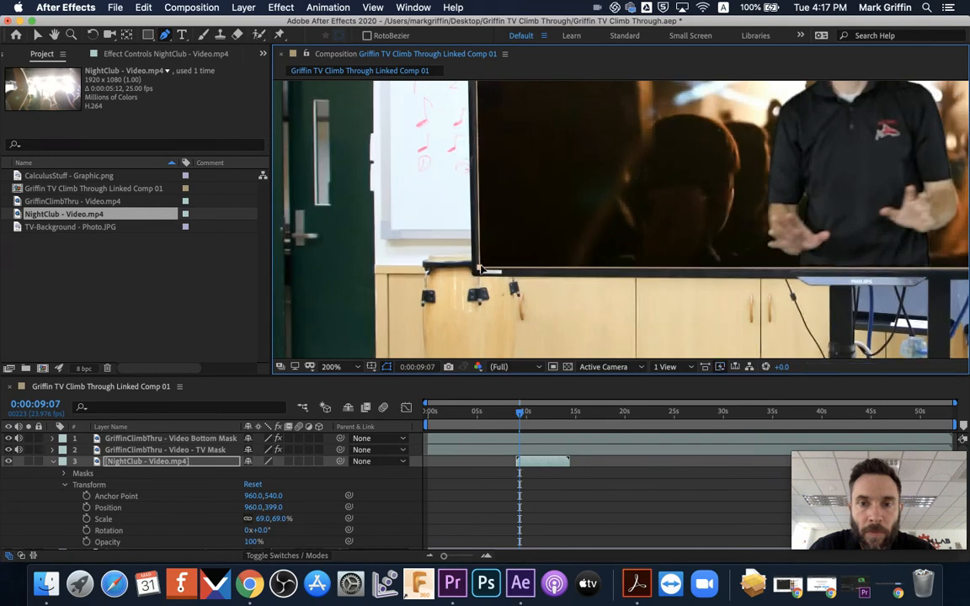
Check the whole masked nightclub picture against the TV frame and save the project.
scroll(605, 218, down, 2)
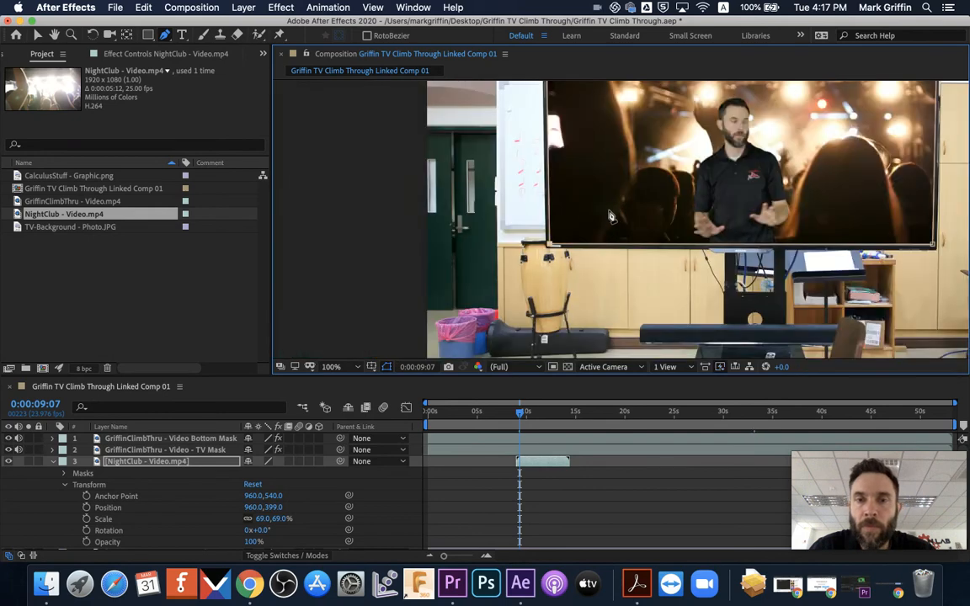
drag(681, 206, 584, 218)
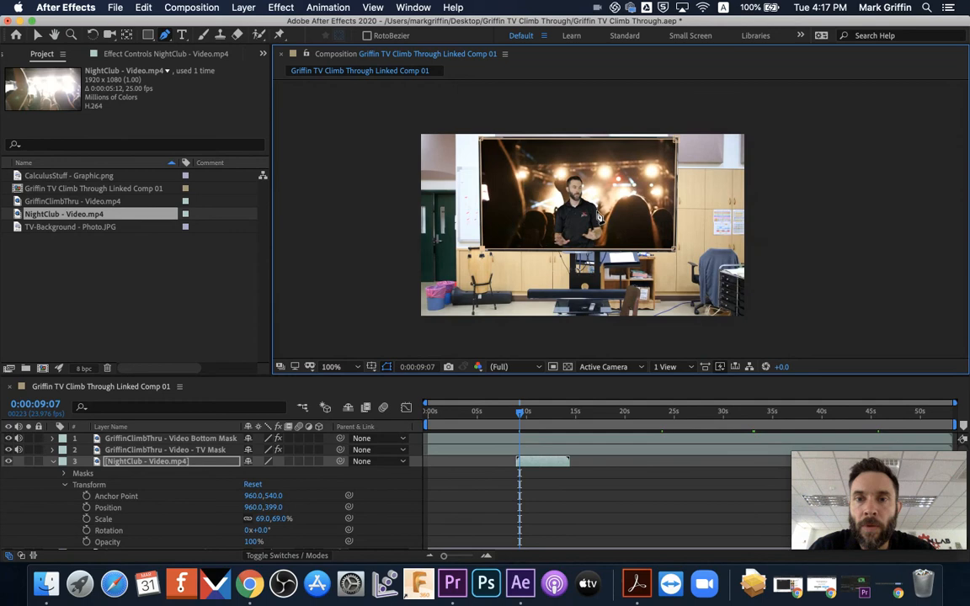
key(period)
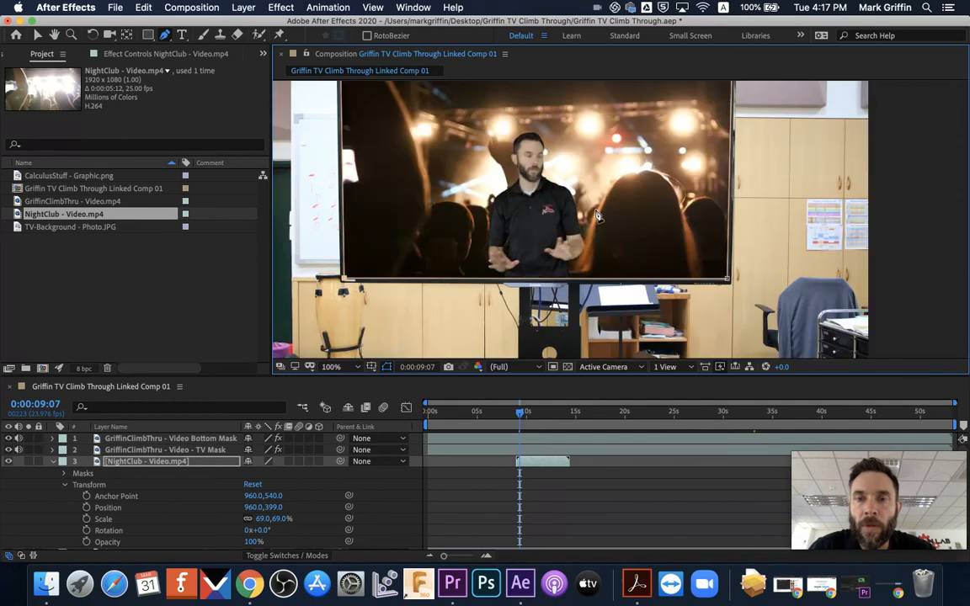
click(113, 8)
click(135, 120)
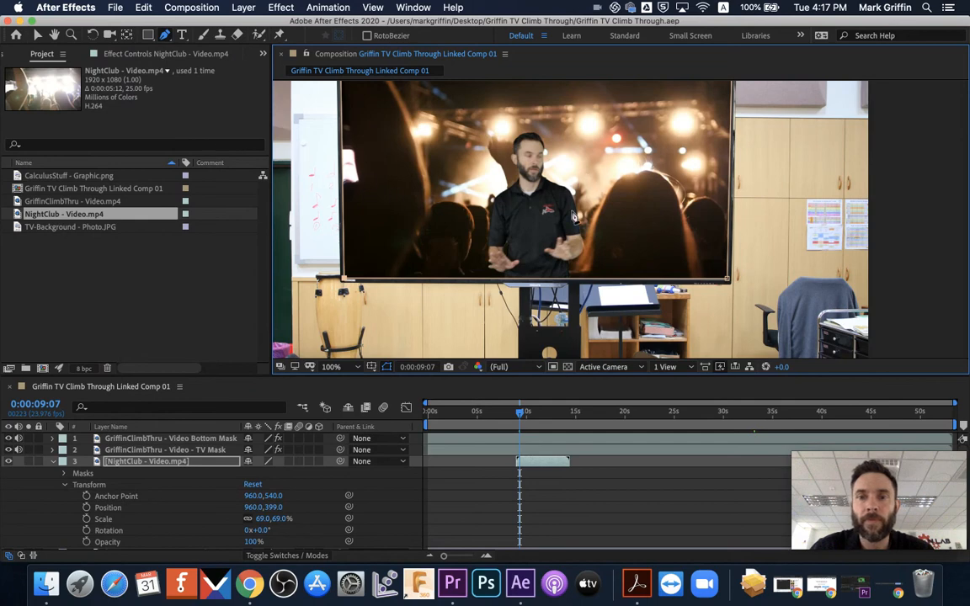
Review the nightclub footage behind the actor by scrubbing to 0:00:12:14, and collapse the NightClub layer's properties.
drag(517, 420, 548, 413)
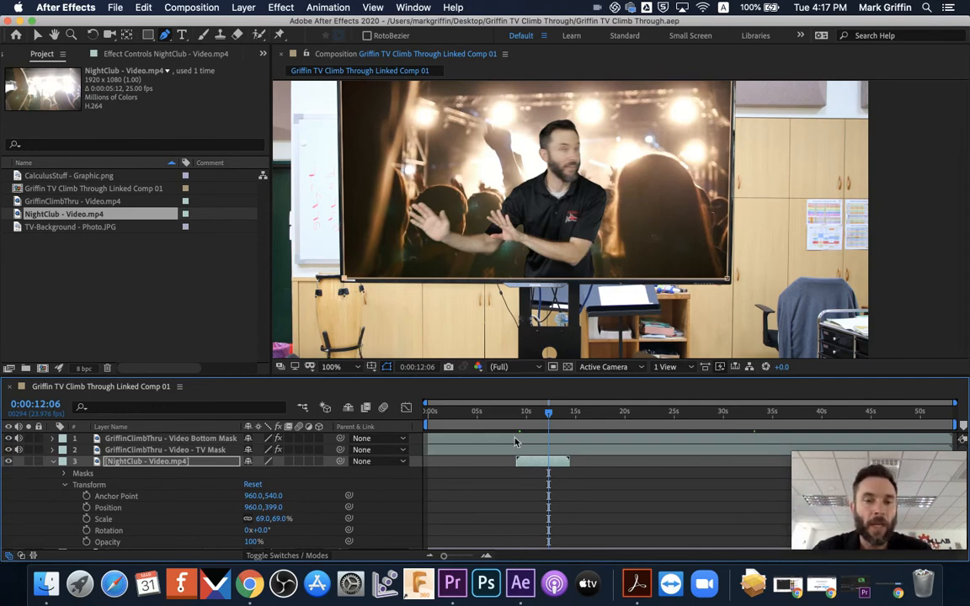
mouse_move(555, 417)
mouse_down()
mouse_move(676, 427)
mouse_move(552, 437)
mouse_up()
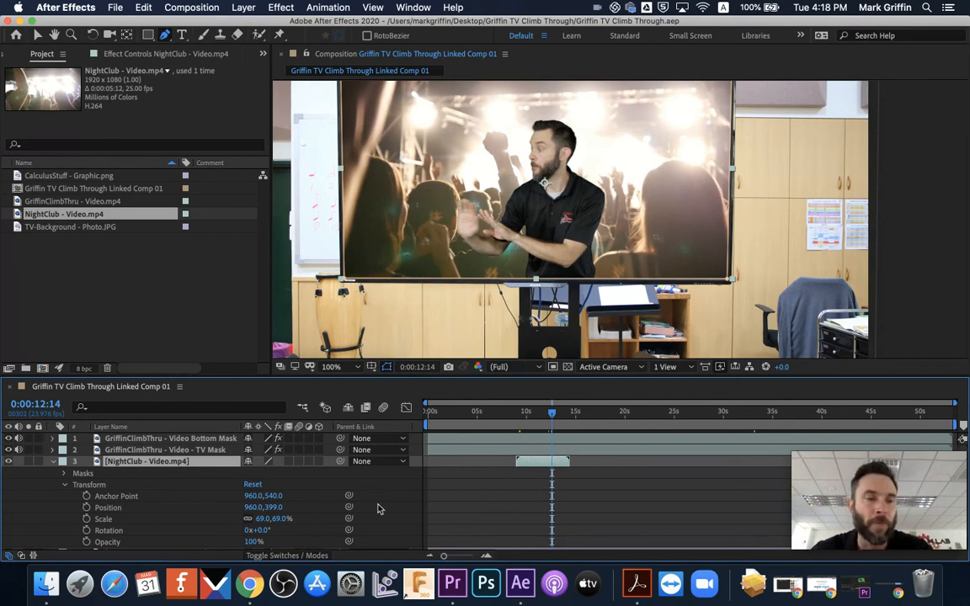
click(53, 461)
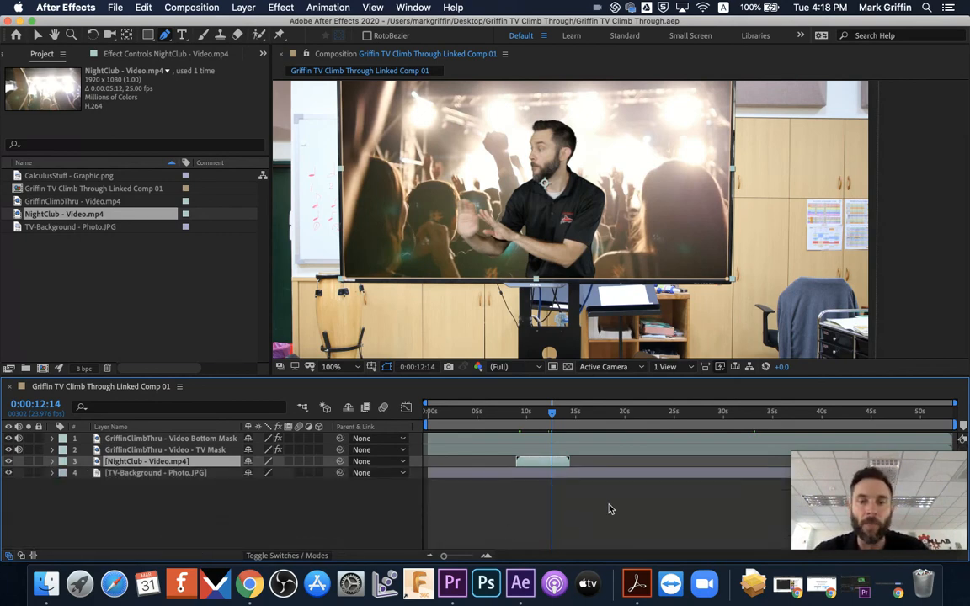
Duplicate the masked NightClub - Video.mp4 layer five times.
drag(919, 489, 160, 281)
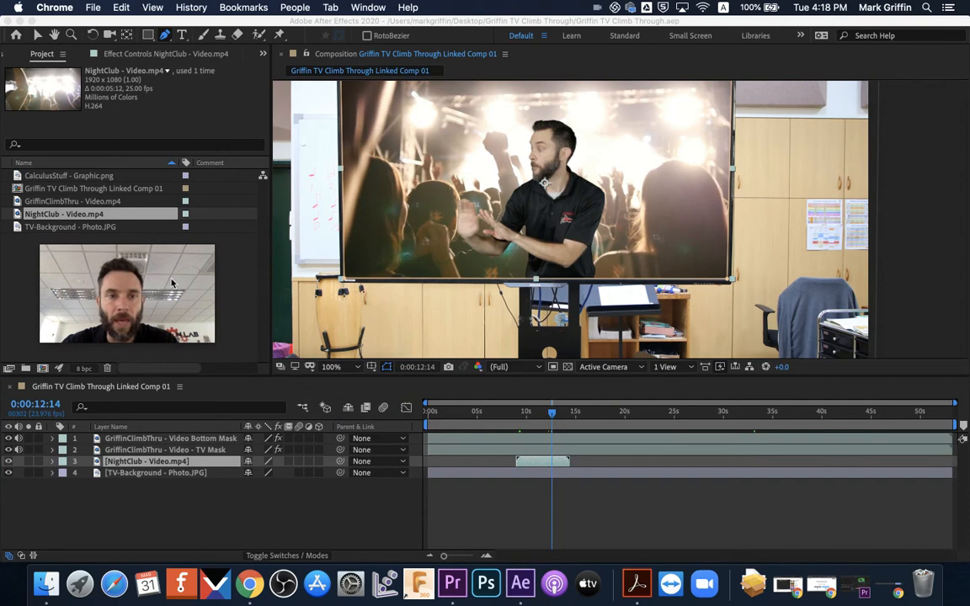
click(542, 471)
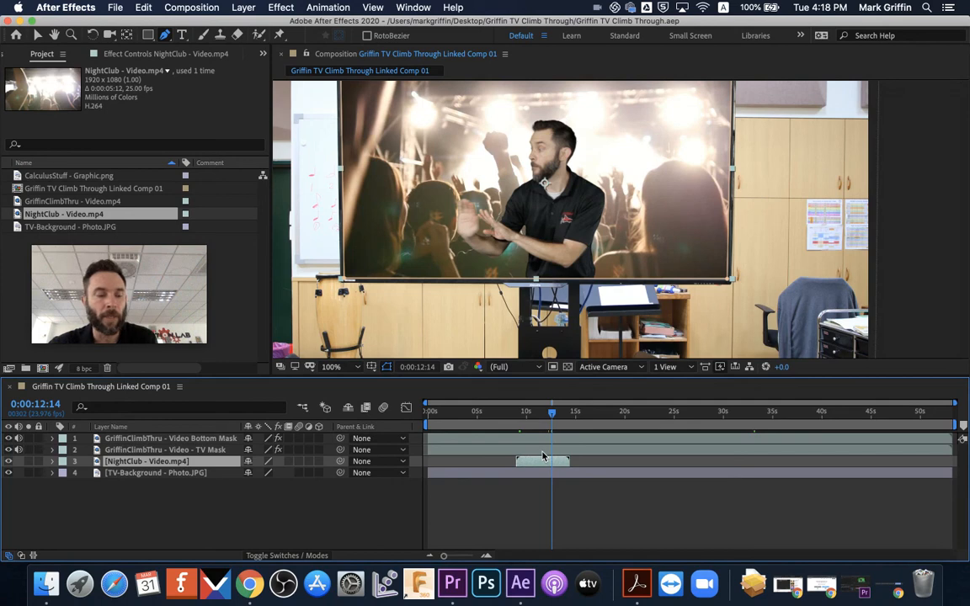
key(super+d)
key(super+d)
key(super+d)
key(super+d)
key(super+d)
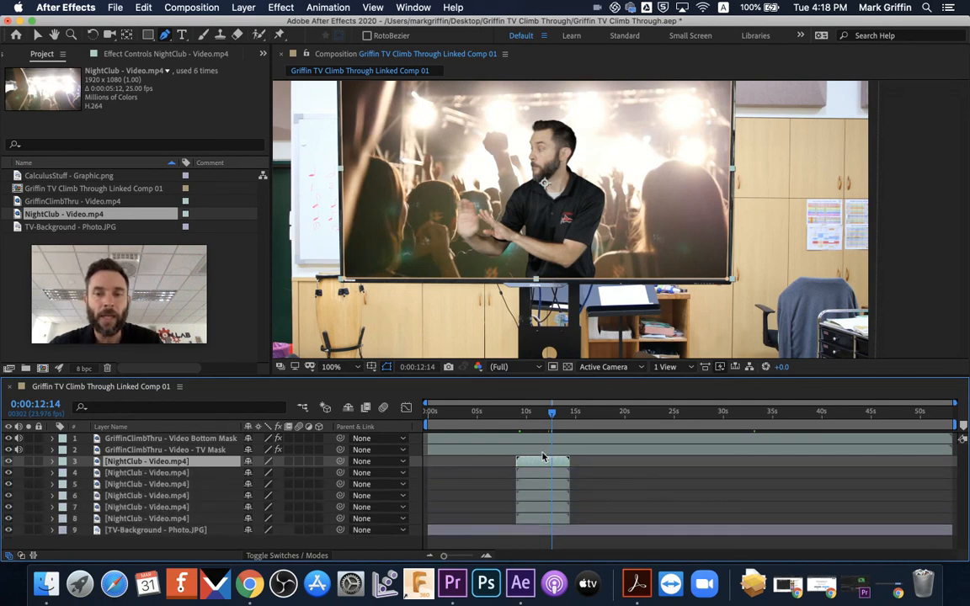
Stagger the five duplicated NightClub - Video.mp4 layers end to end on the timeline, each starting where the layer above ends.
drag(535, 476, 589, 477)
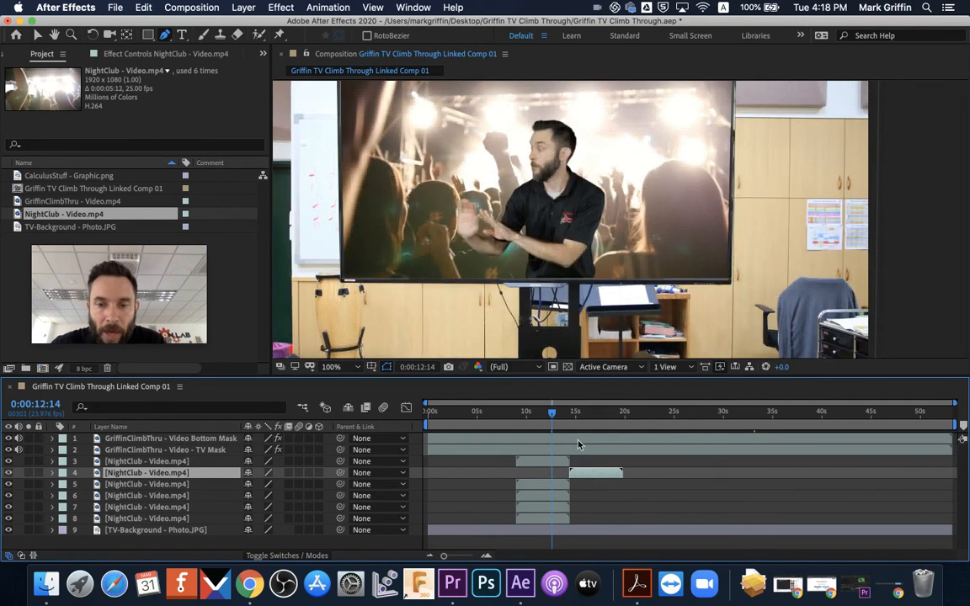
drag(545, 489, 650, 490)
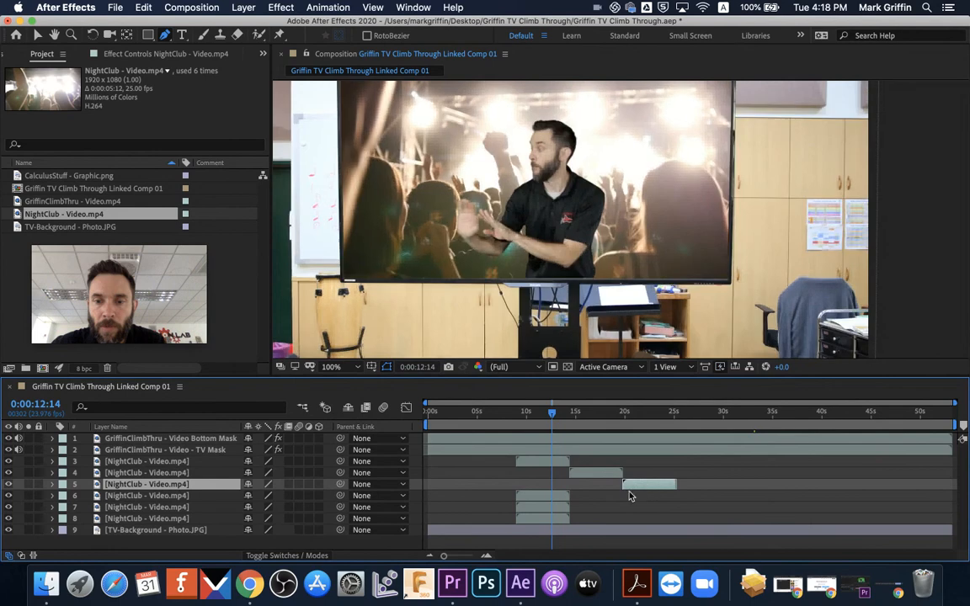
drag(531, 496, 697, 505)
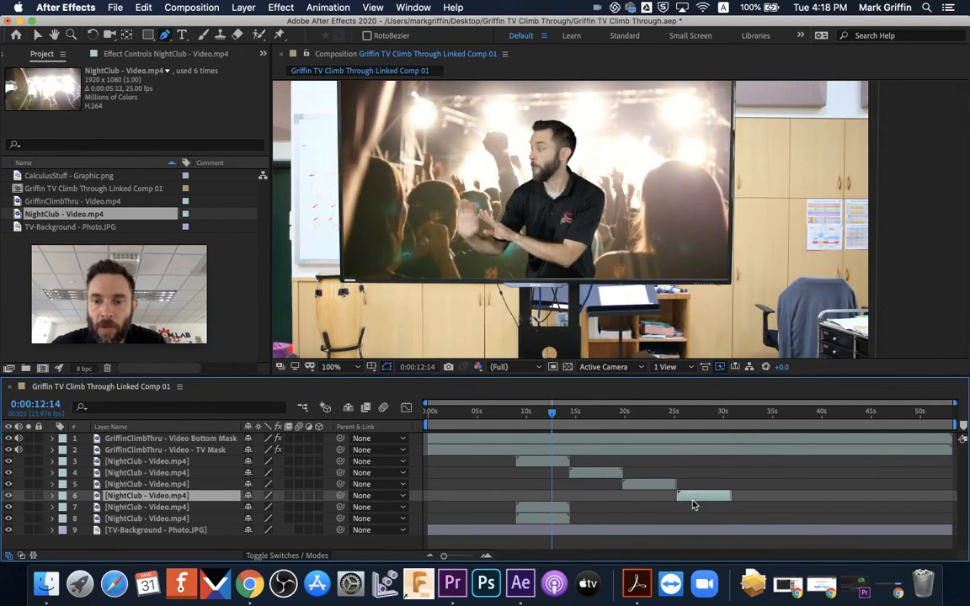
drag(545, 509, 755, 516)
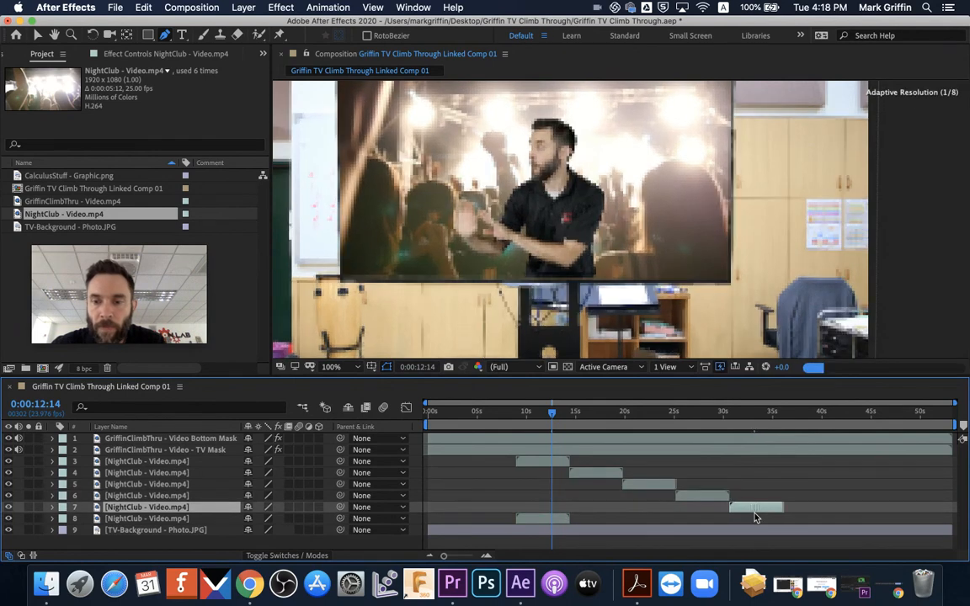
drag(527, 521, 798, 537)
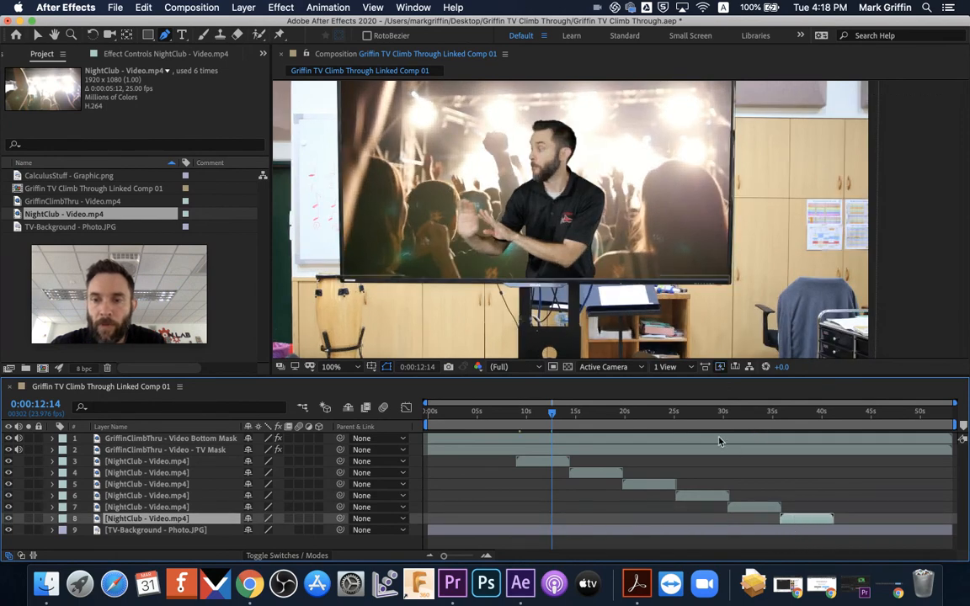
Preview the join between the first two NightClub clips from 0:00:13:23, and scrub to 0:00:52:18 to check the remaining coverage.
drag(553, 414, 566, 417)
key(space)
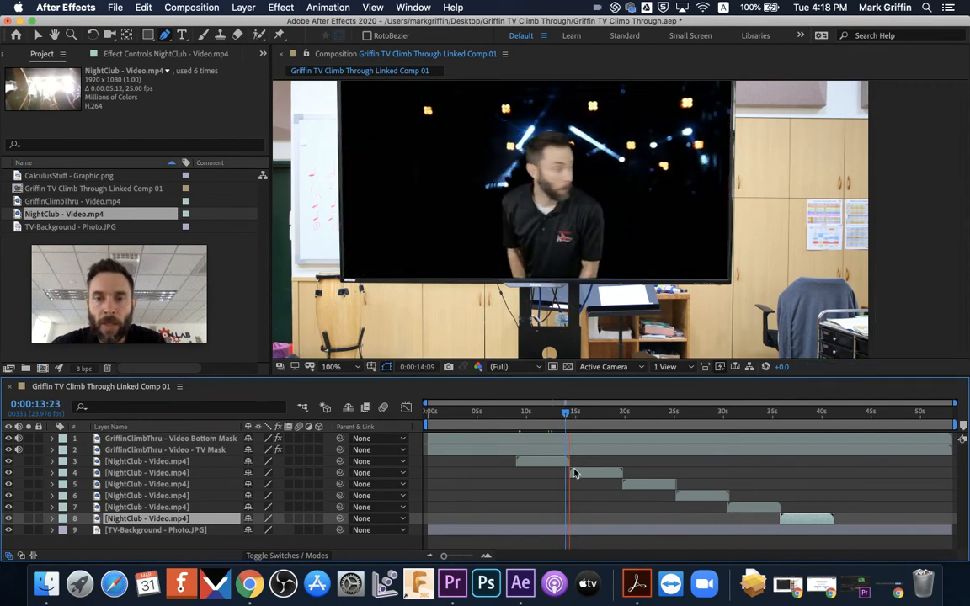
key(space)
drag(621, 418, 947, 451)
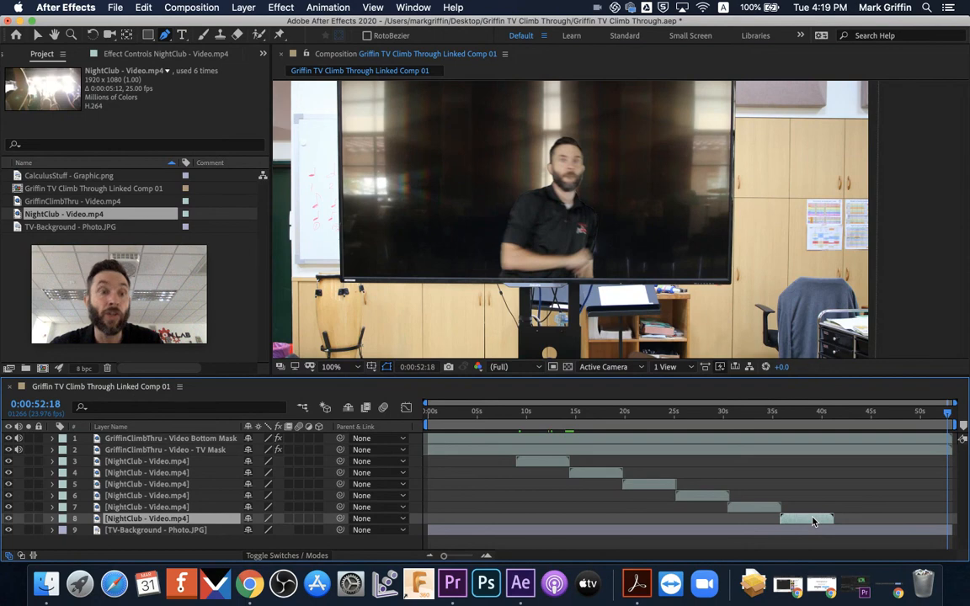
Duplicate the last NightClub layer three more times and place the copies end to end through the end of the composition.
key(super+d)
key(super+d)
key(super+d)
drag(805, 532, 897, 545)
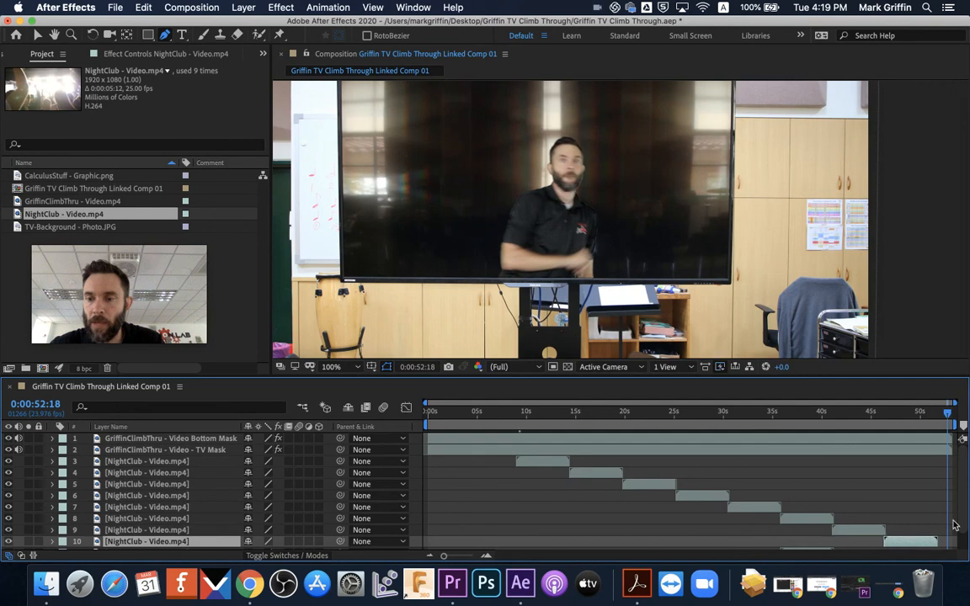
scroll(801, 537, down, 2)
drag(801, 537, 943, 537)
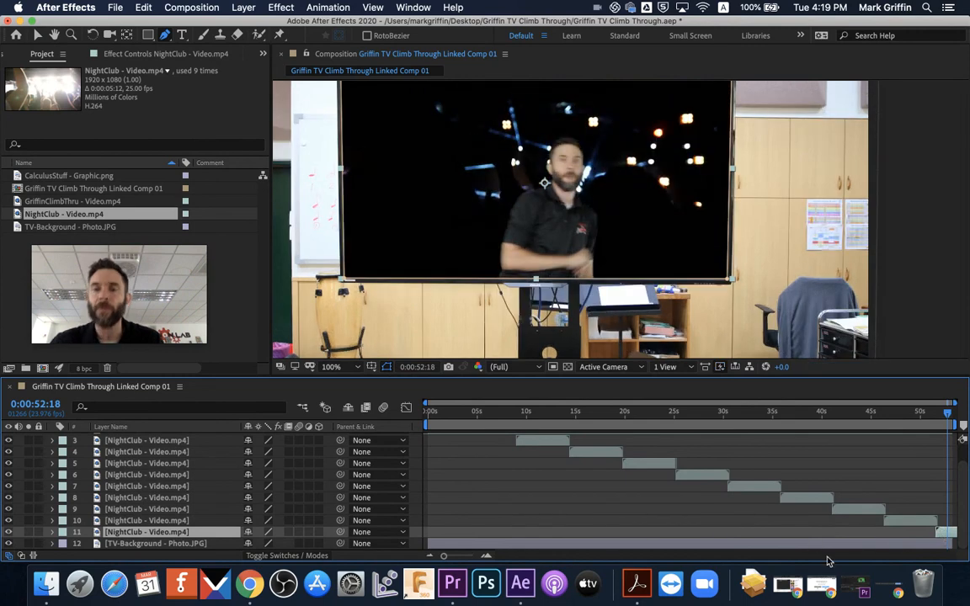
Scrub back to 0:00:16:08, show the whole composition at 50%, and enlarge the timeline area to display all twelve layers.
drag(802, 412, 589, 416)
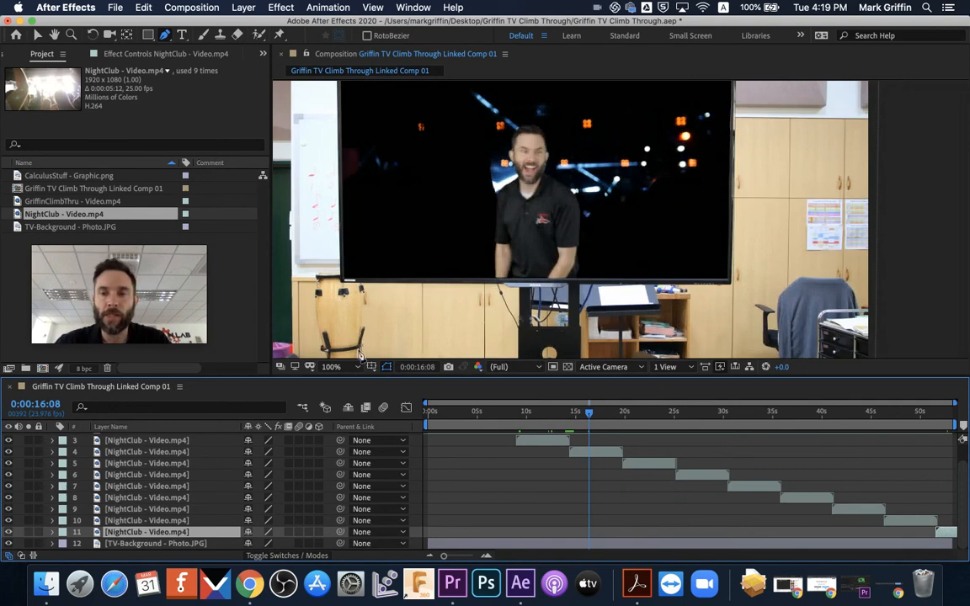
scroll(413, 284, up, 2)
scroll(471, 312, down, 4)
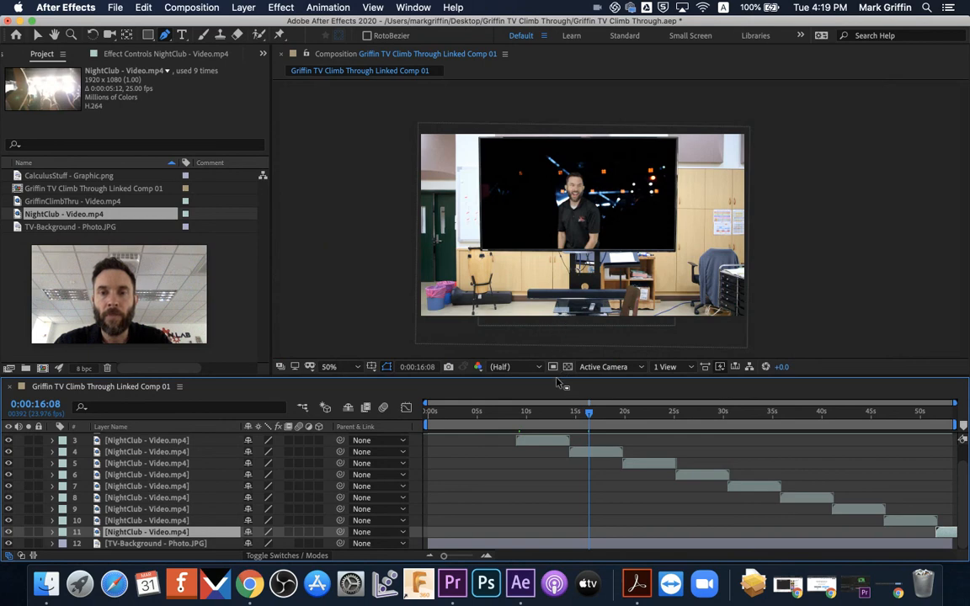
drag(558, 384, 561, 304)
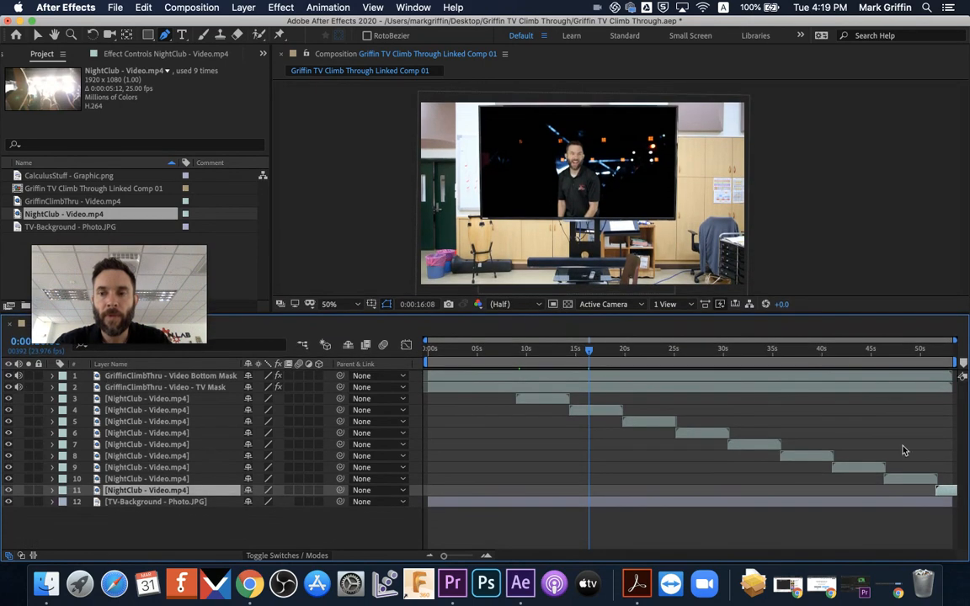
Review the two GriffinClimbThru layers and the TV-Background photo layer, and save the project.
click(147, 376)
click(145, 387)
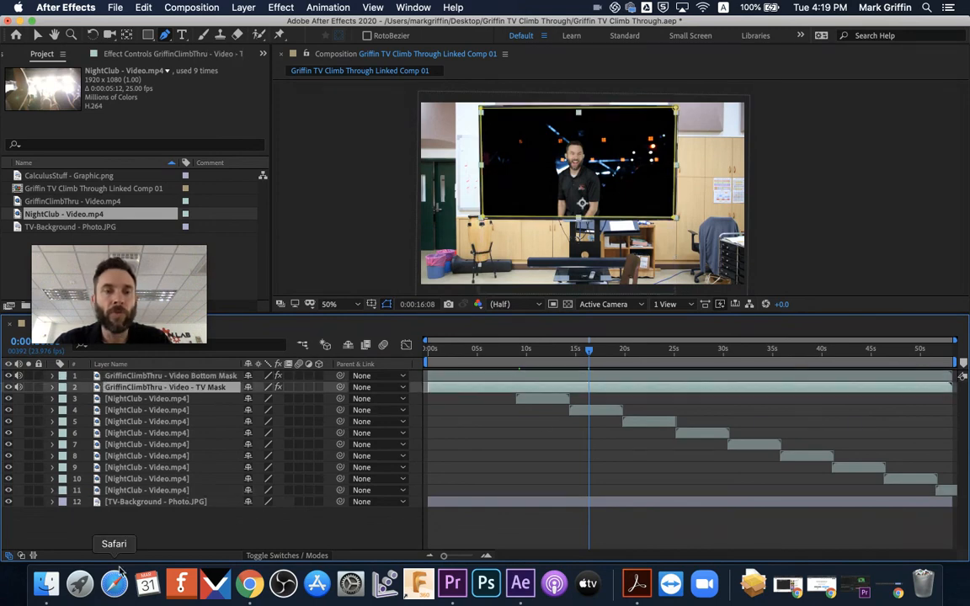
click(171, 502)
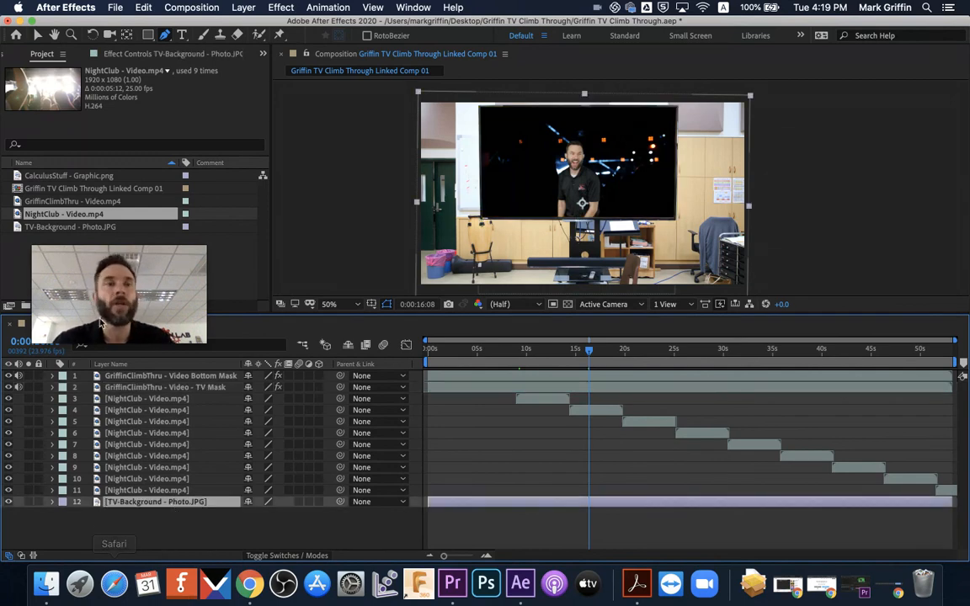
click(115, 8)
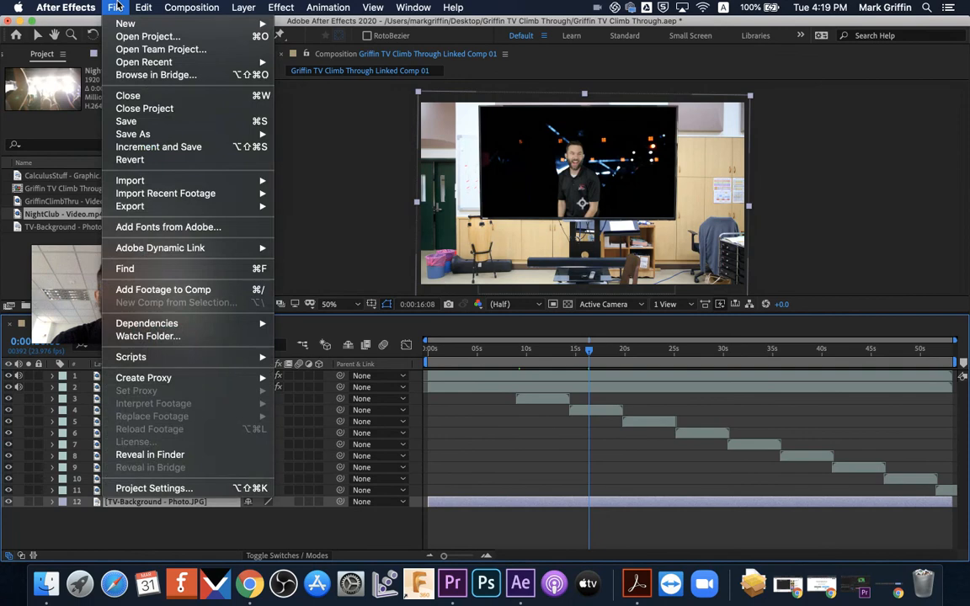
click(173, 121)
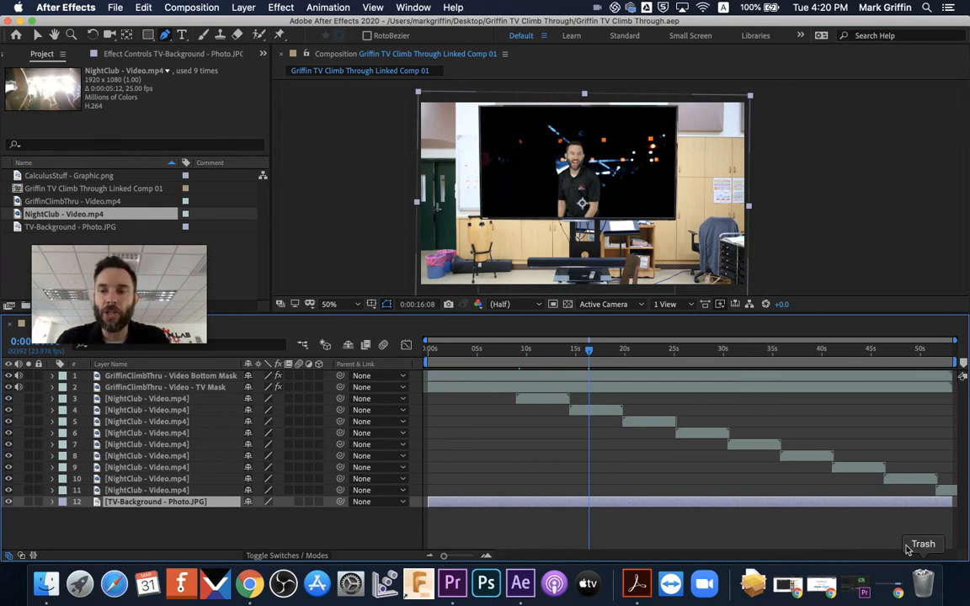
click(894, 593)
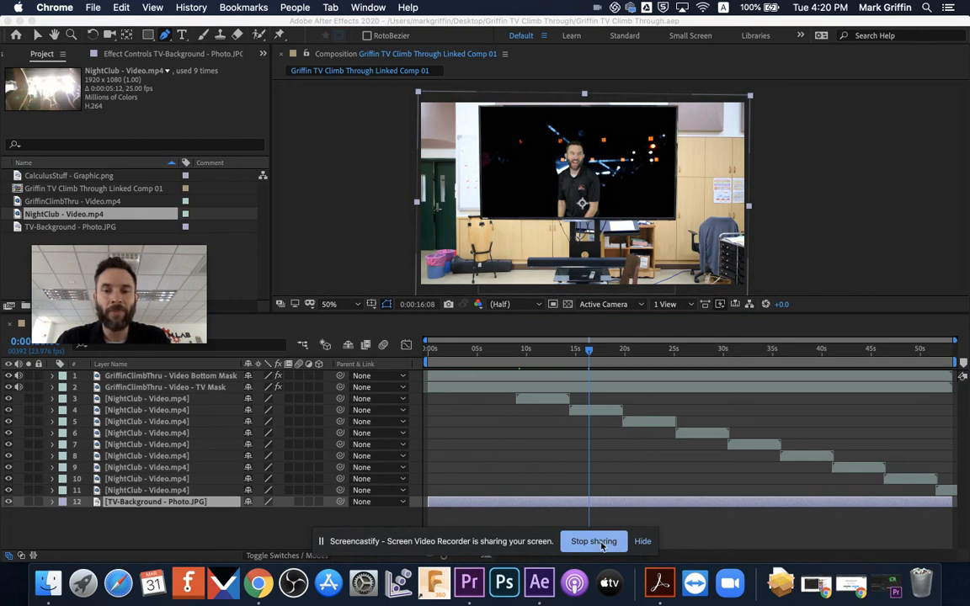